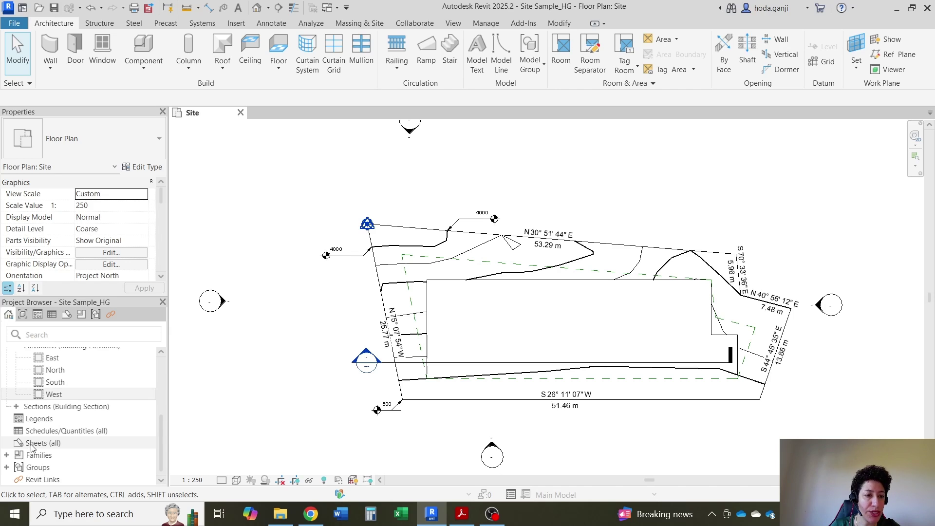
# Step: Start a new sheet and browse for a titleblock family up to the Libraries folder
pyautogui.click(78, 371)
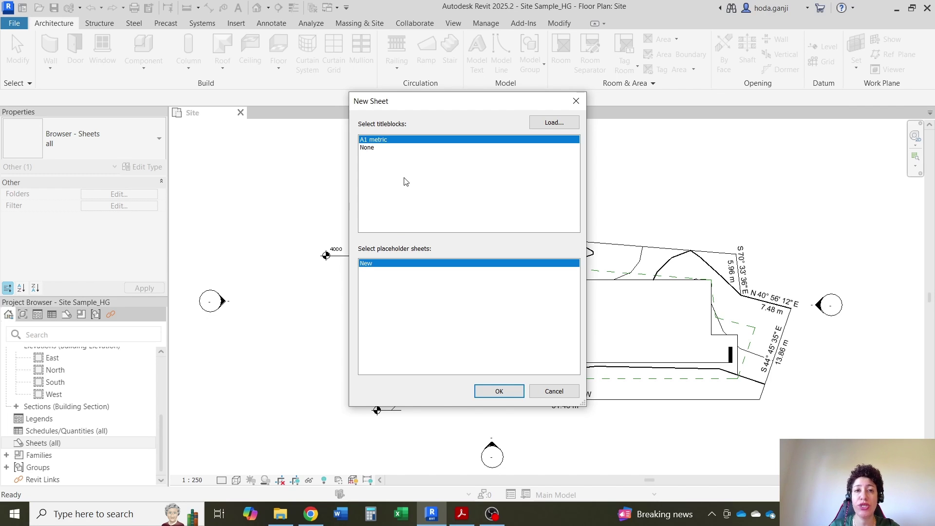
pyautogui.click(563, 122)
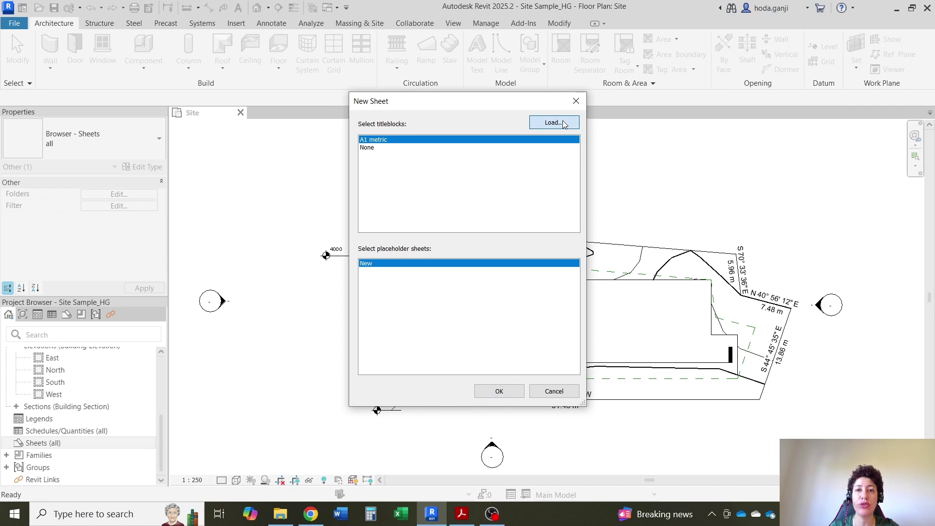
pyautogui.click(565, 134)
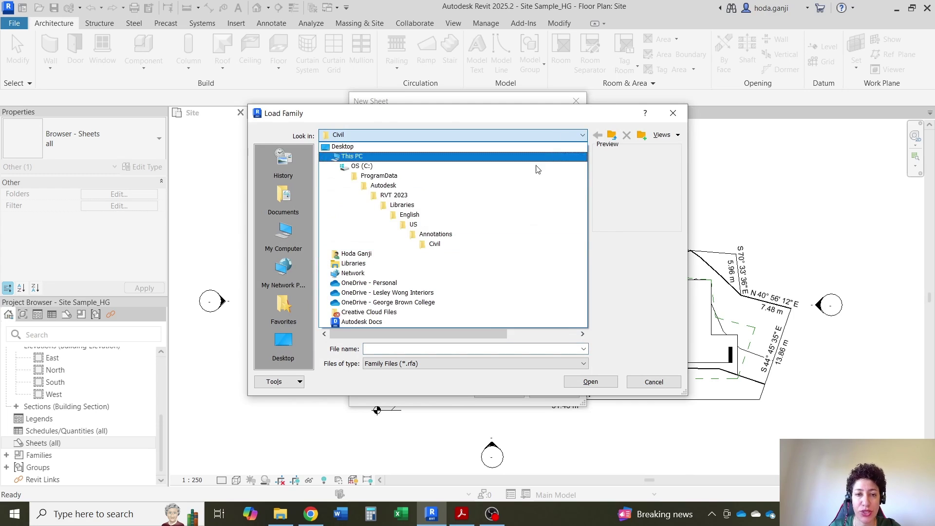
pyautogui.click(509, 226)
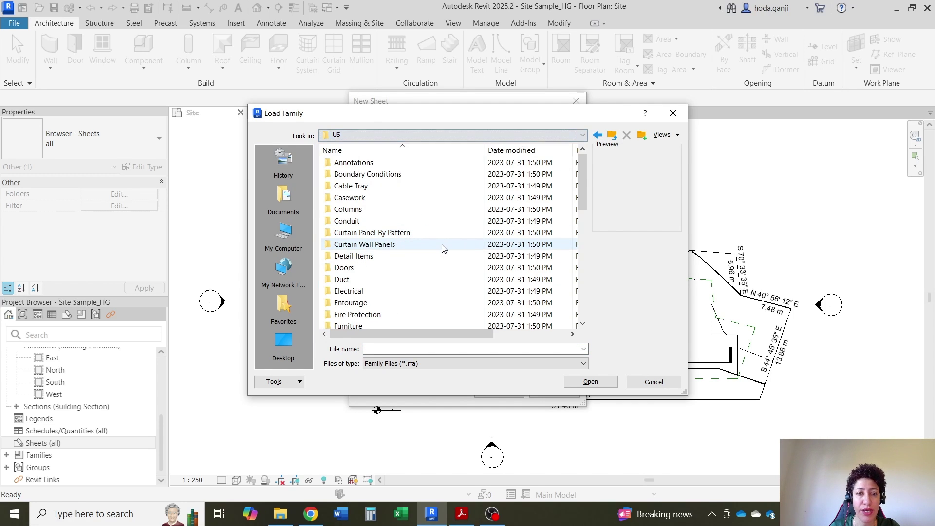
pyautogui.click(612, 136)
pyautogui.click(612, 136)
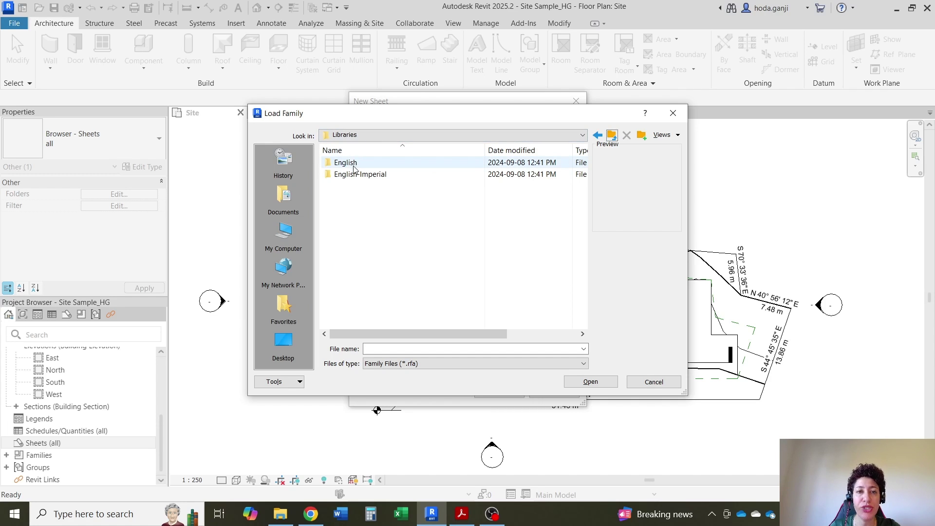
# Step: Load the B 11 x 17 Horizontal titleblock from the English-Imperial Titleblocks folder and create the sheet with it
pyautogui.doubleClick(381, 176)
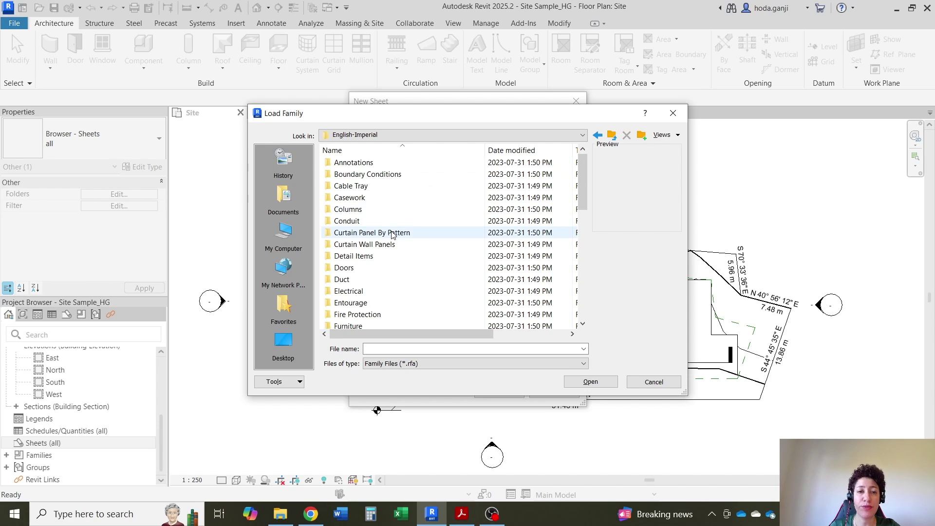
pyautogui.scroll(-9, 393, 233)
pyautogui.doubleClick(365, 303)
pyautogui.click(349, 175)
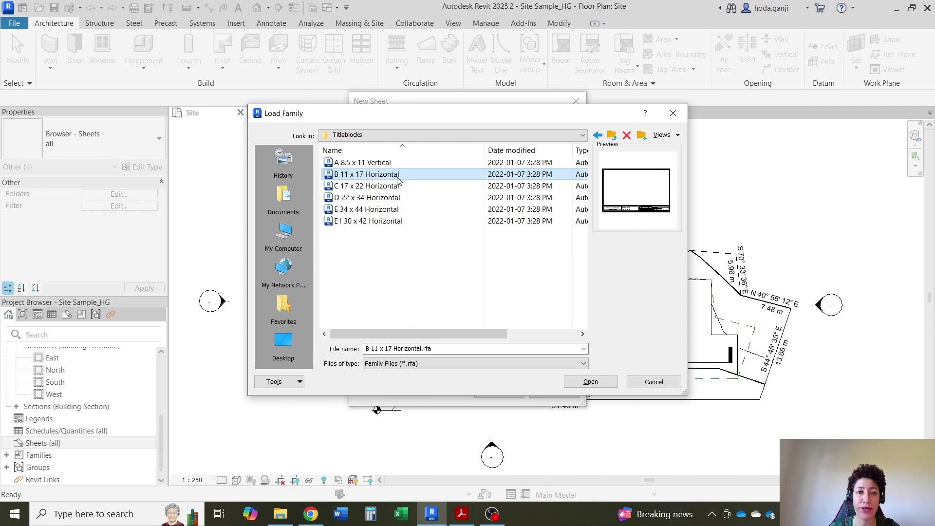
pyautogui.click(590, 382)
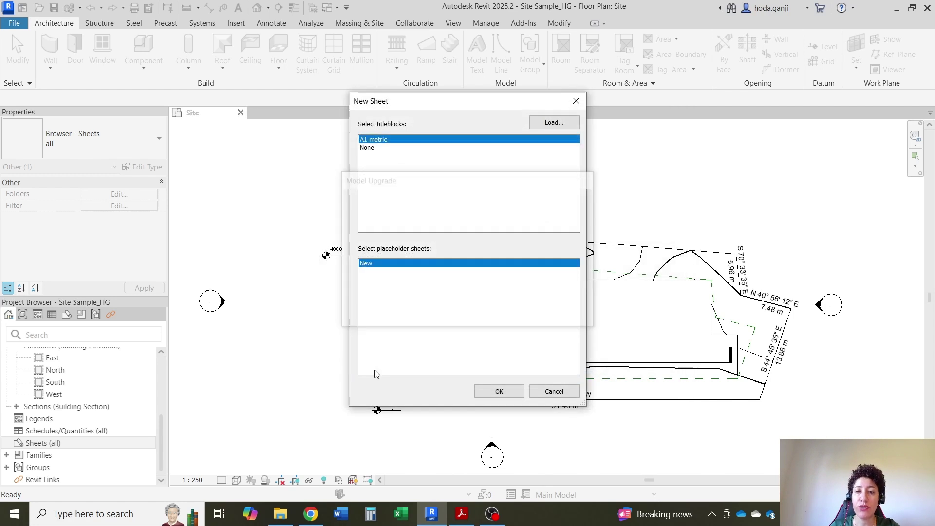
pyautogui.click(499, 391)
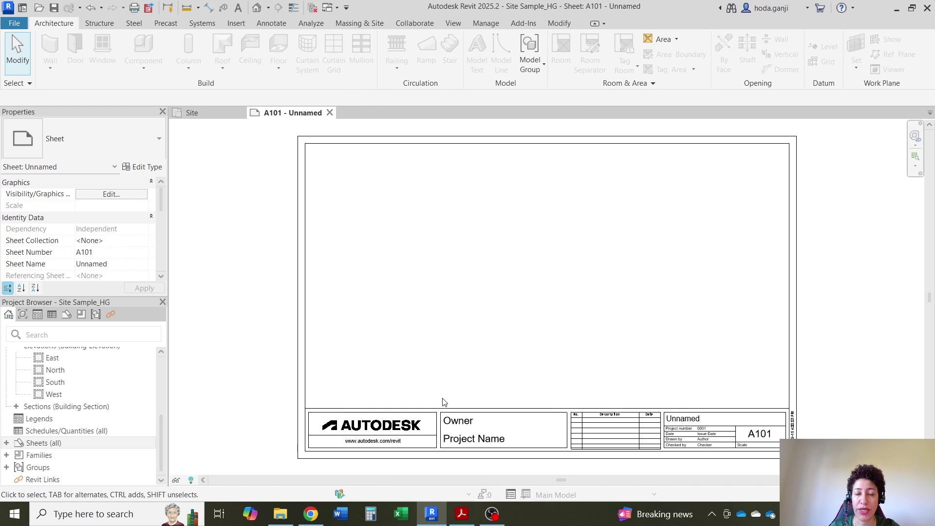
# Step: Name the new sheet Site Plan in its title block
pyautogui.scroll(5, 649, 434)
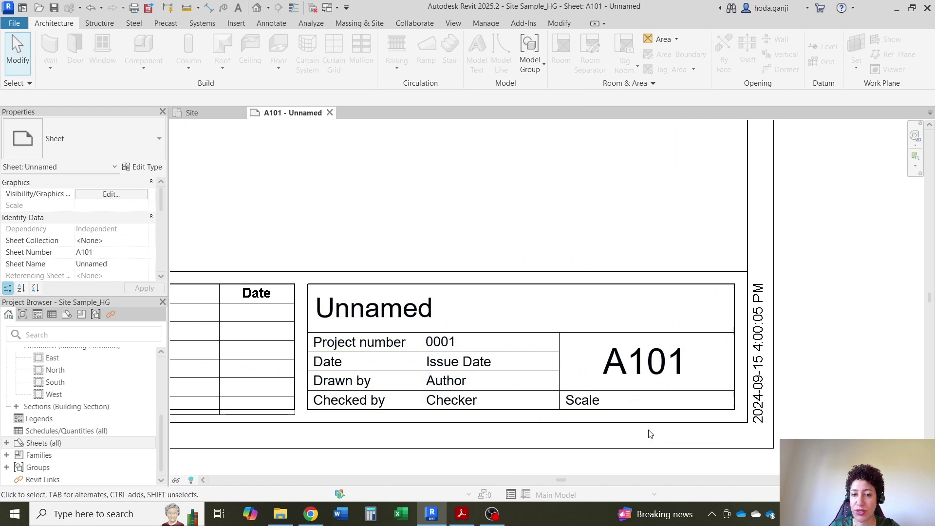
pyautogui.doubleClick(418, 312)
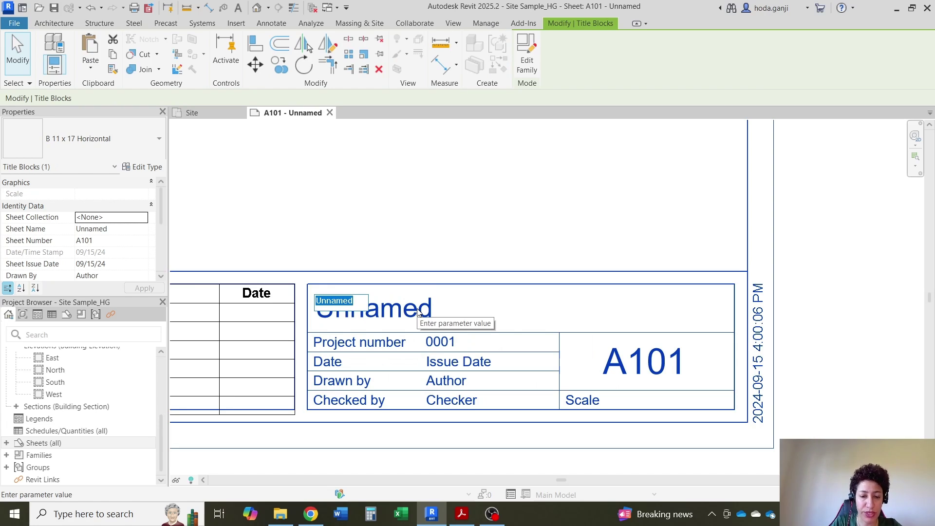
pyautogui.write('Site P')
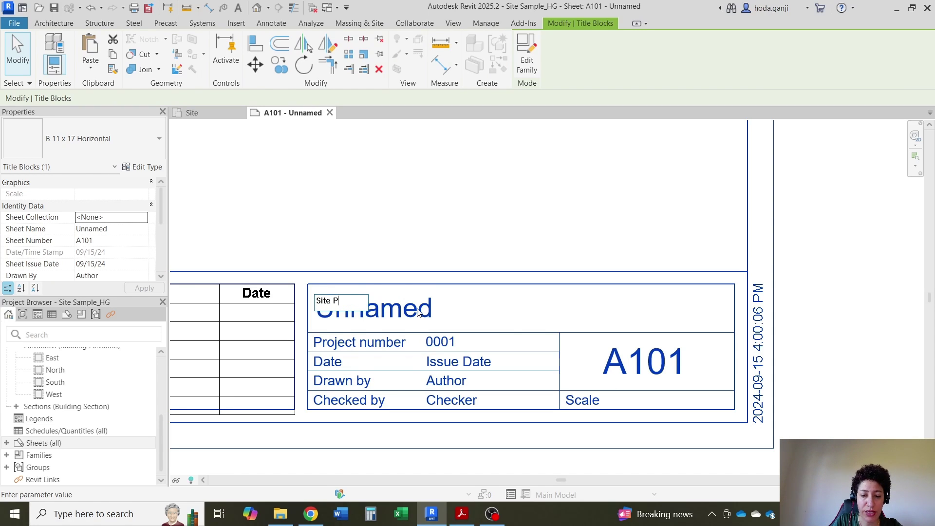
pyautogui.write('lan')
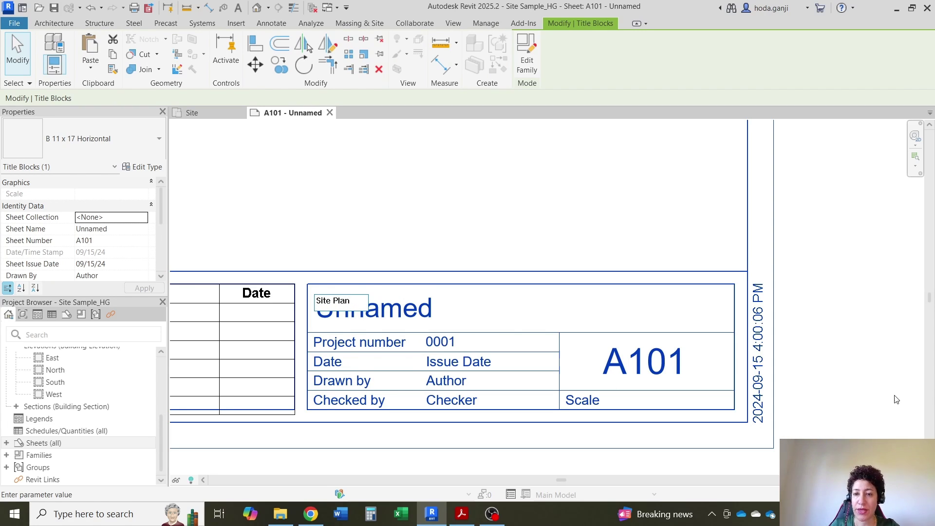
pyautogui.press('Return')
# Step: Set the sheet number in the title block to A1000
pyautogui.click(650, 372)
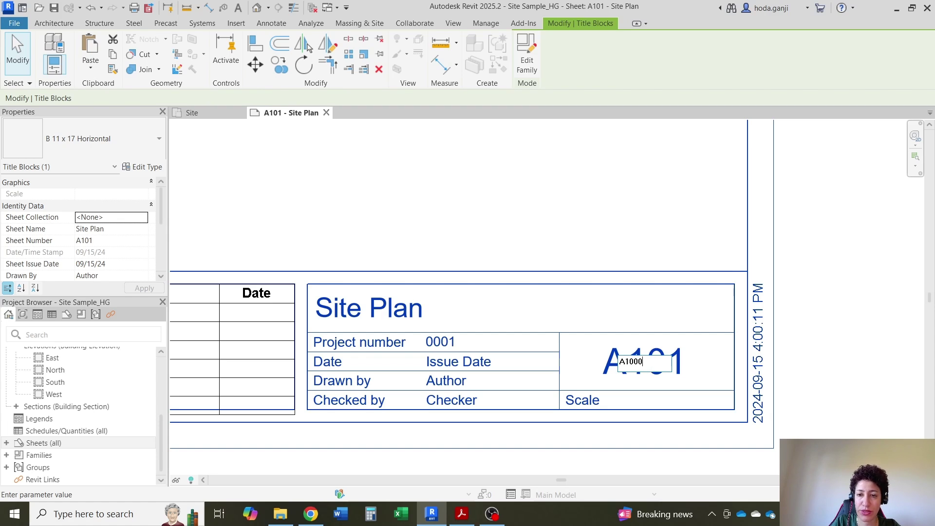
pyautogui.click(842, 331)
pyautogui.scroll(-2, 813, 404)
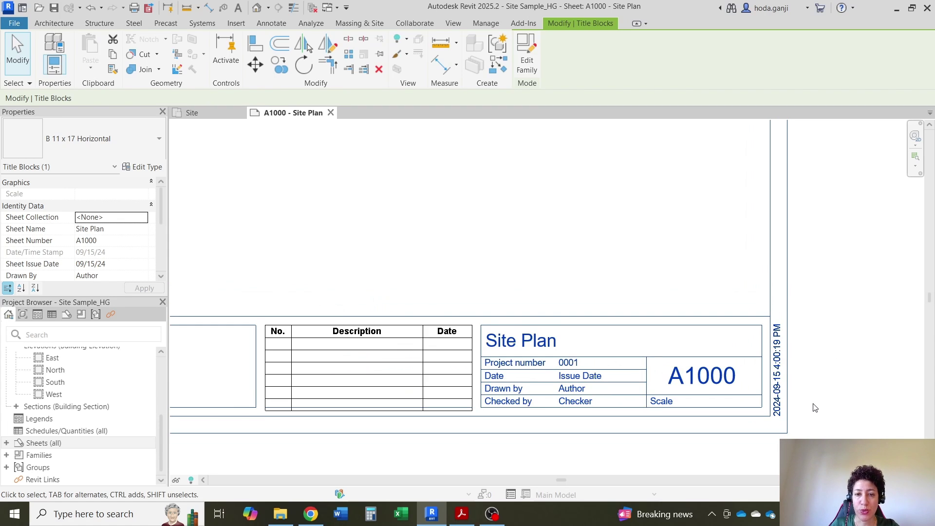
# Step: Open the Site floor plan and set its view scale to a custom ratio of 1:150
pyautogui.scroll(3, 709, 396)
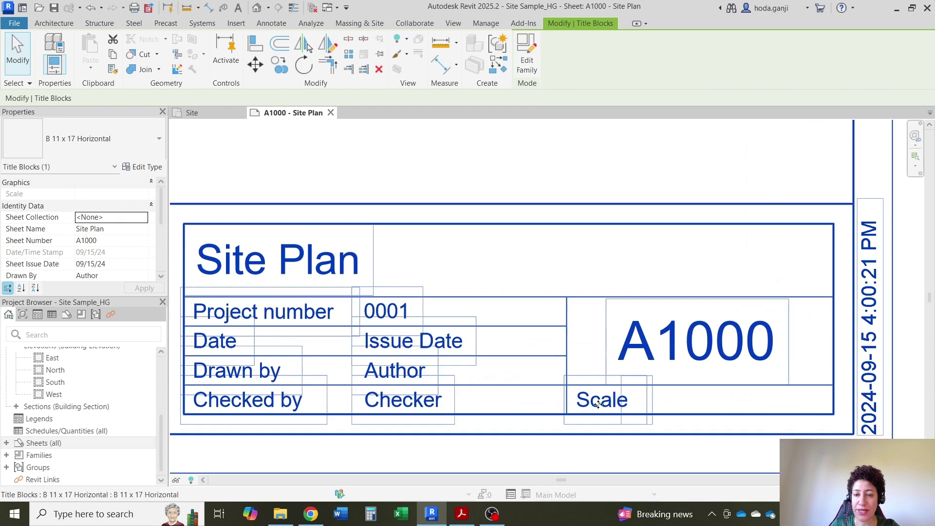
pyautogui.scroll(-1, 654, 401)
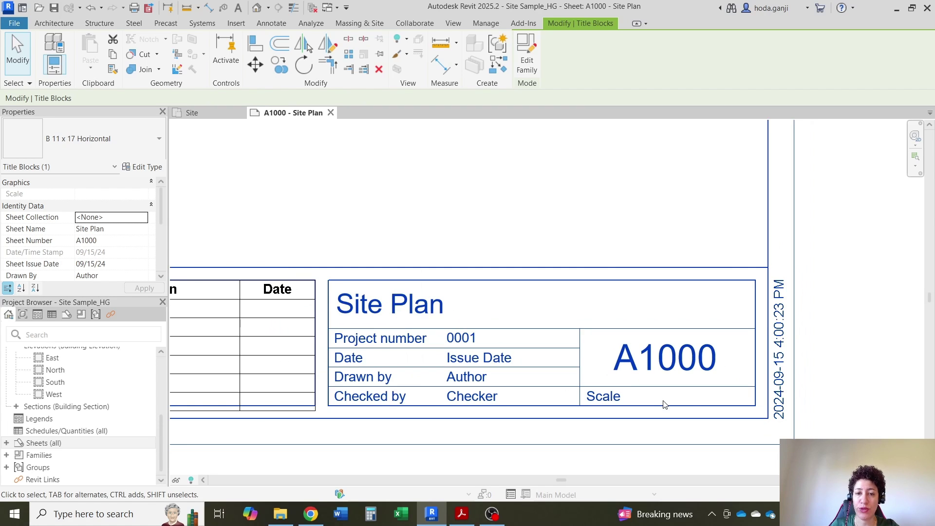
pyautogui.scroll(-3, 690, 410)
pyautogui.scroll(-4, 690, 410)
pyautogui.scroll(1, 690, 410)
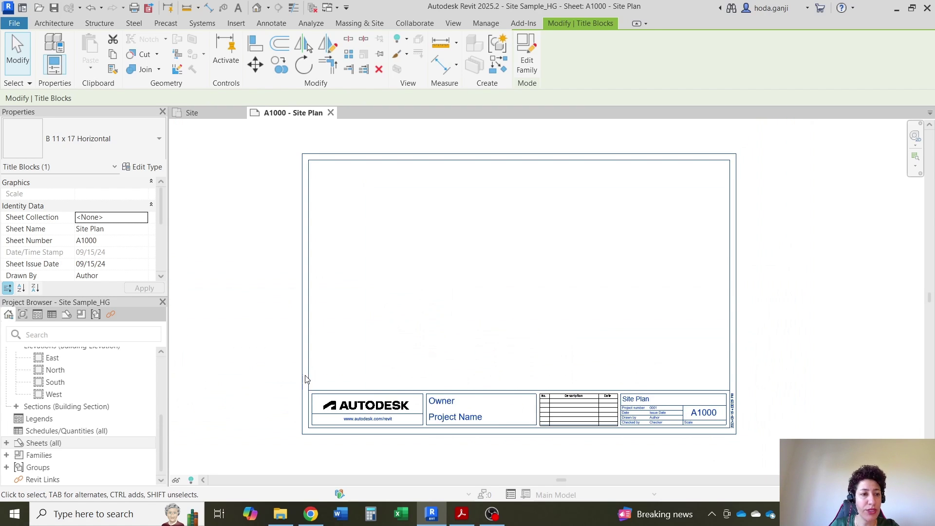
pyautogui.scroll(2, 77, 422)
pyautogui.scroll(2, 76, 421)
pyautogui.doubleClick(52, 401)
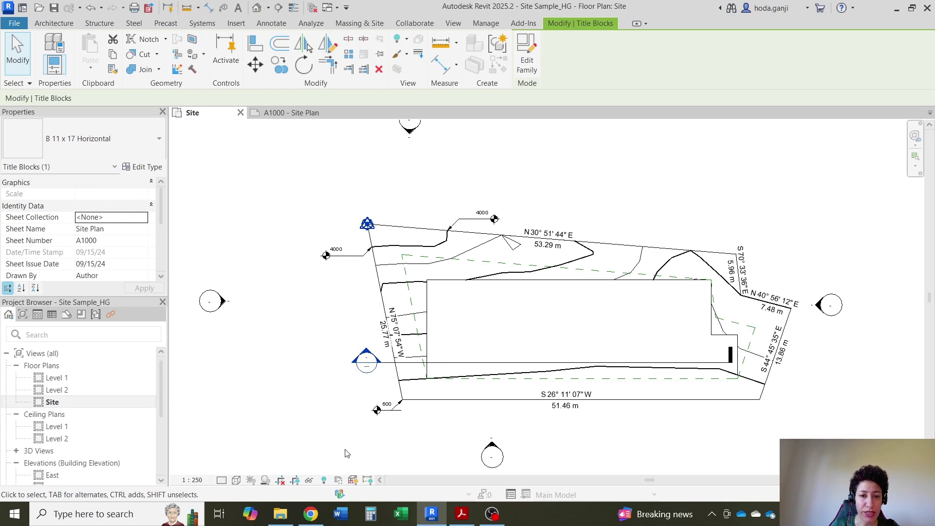
pyautogui.scroll(1, 417, 441)
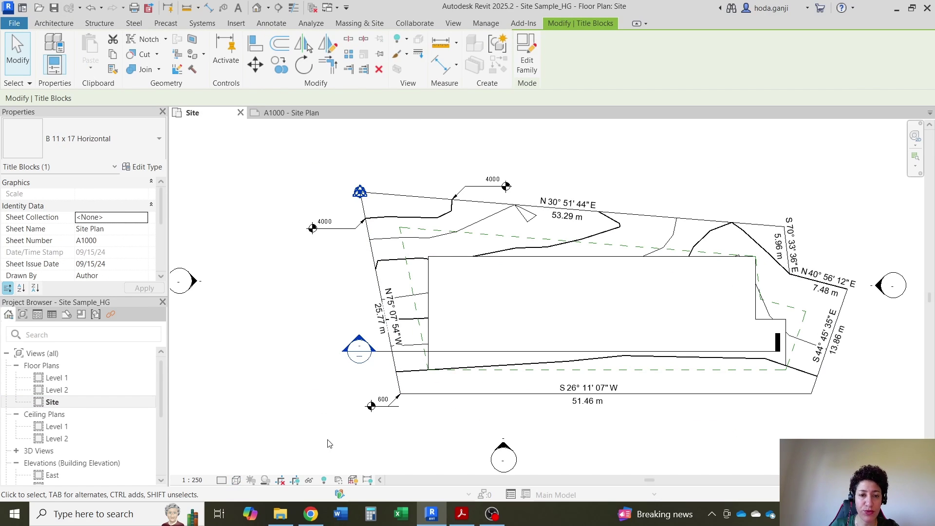
pyautogui.click(193, 479)
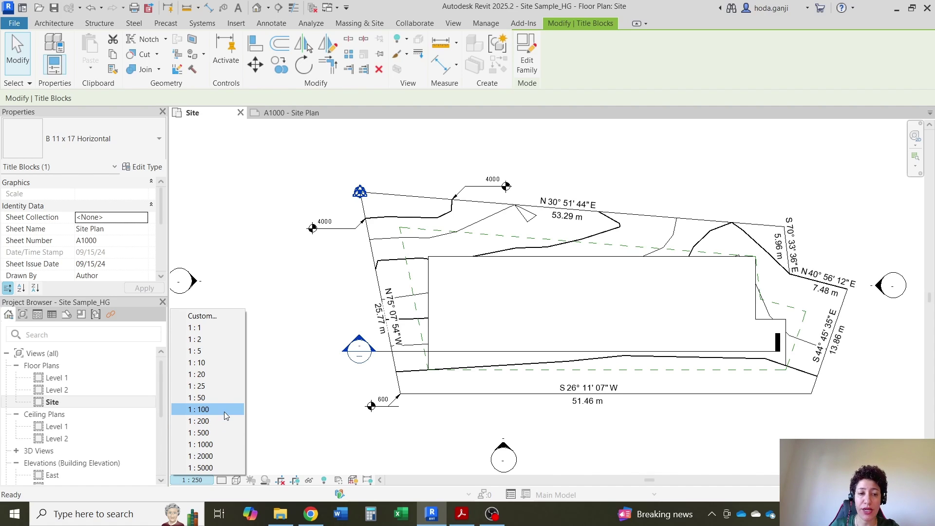
pyautogui.click(214, 315)
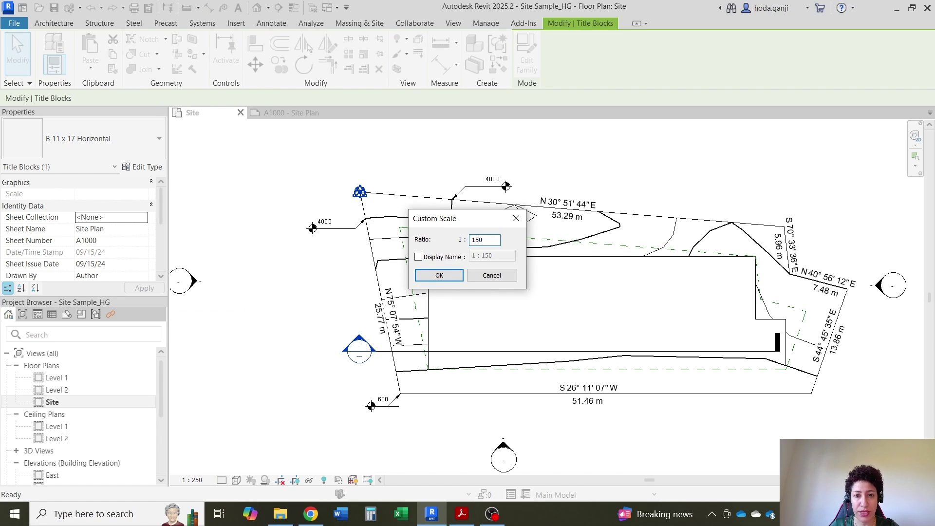
pyautogui.click(449, 277)
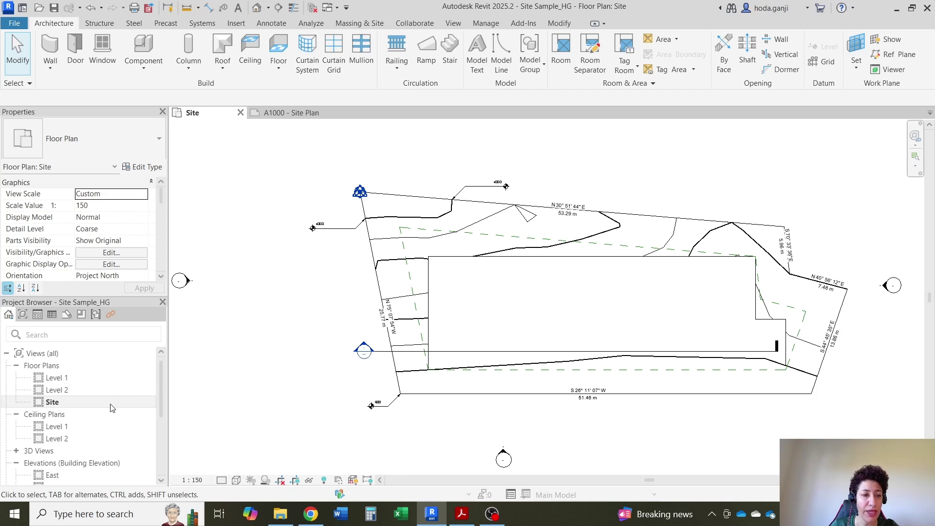
# Step: Place the Site floor plan view on sheet A1000 - Site Plan
pyautogui.click(285, 113)
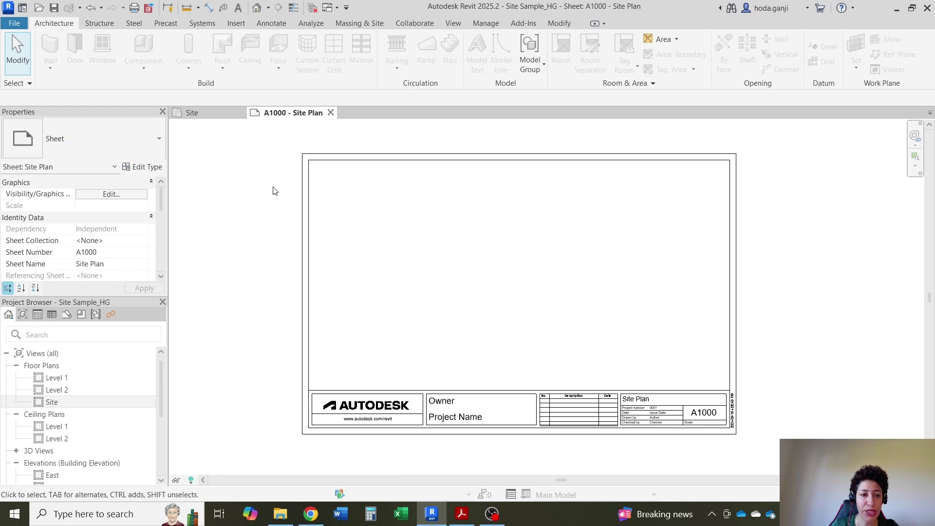
pyautogui.click(51, 402)
pyautogui.moveTo(52, 401); pyautogui.dragTo(645, 311)
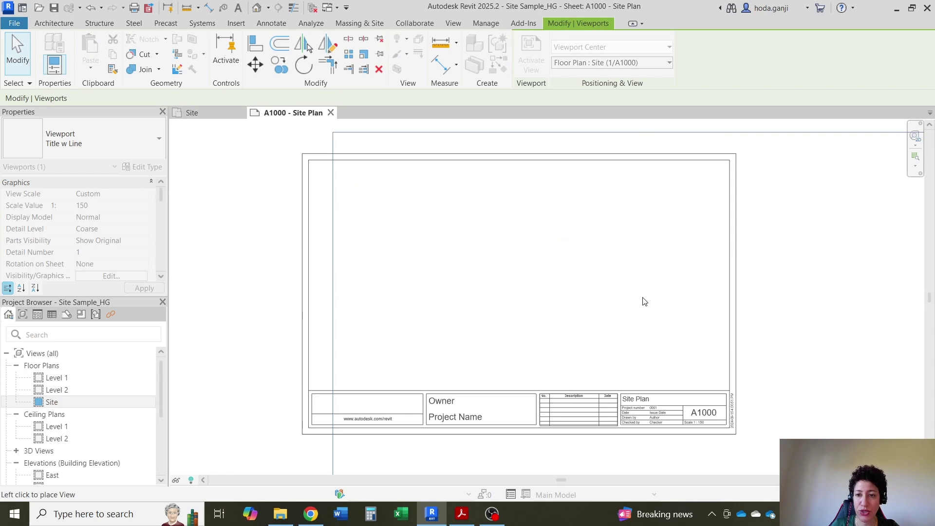
pyautogui.scroll(-2, 628, 278)
pyautogui.click(697, 286)
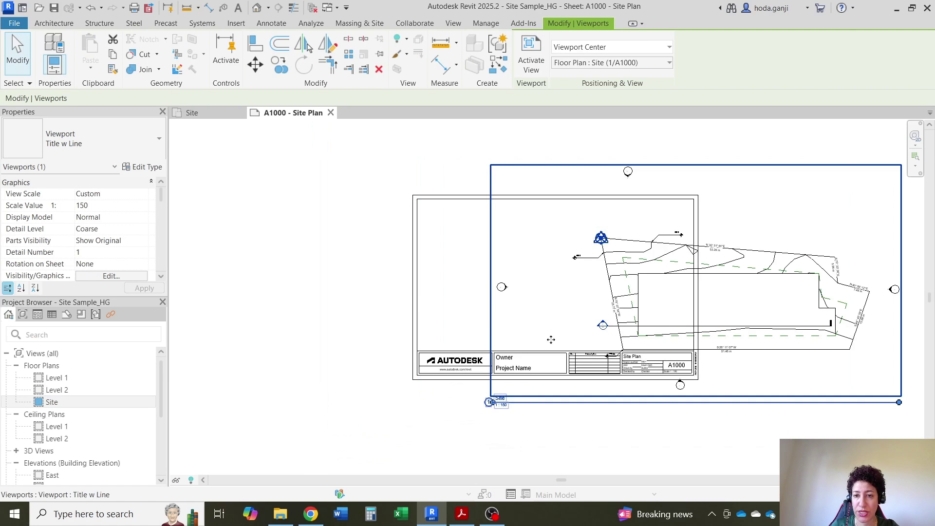
# Step: Move the Site viewport to the left so the plan sits more over the sheet area
pyautogui.scroll(5, 751, 319)
pyautogui.scroll(-2, 681, 332)
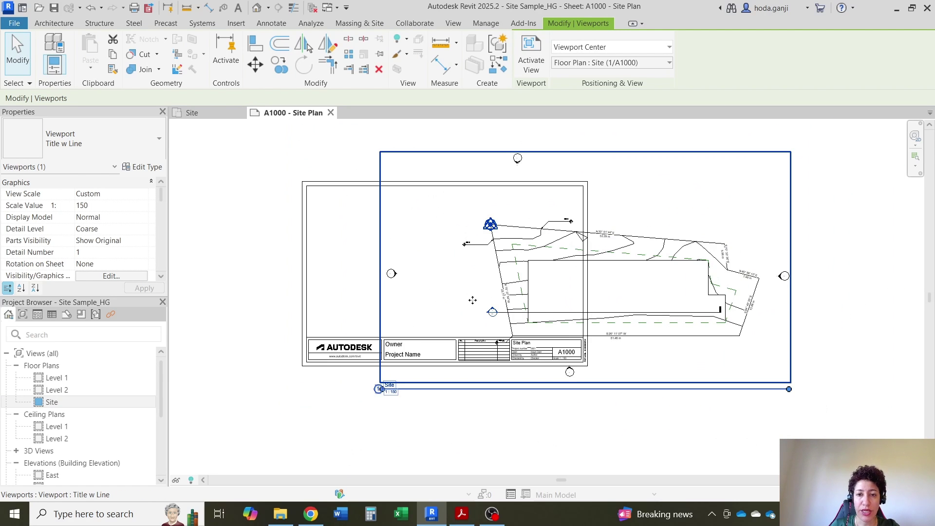
pyautogui.scroll(-3, 672, 346)
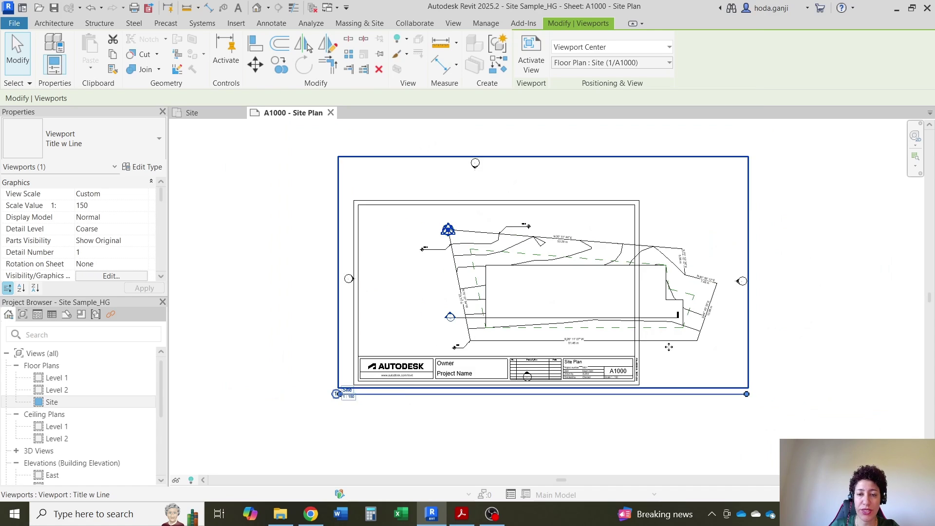
pyautogui.moveTo(682, 360); pyautogui.dragTo(670, 357)
pyautogui.scroll(1, 518, 332)
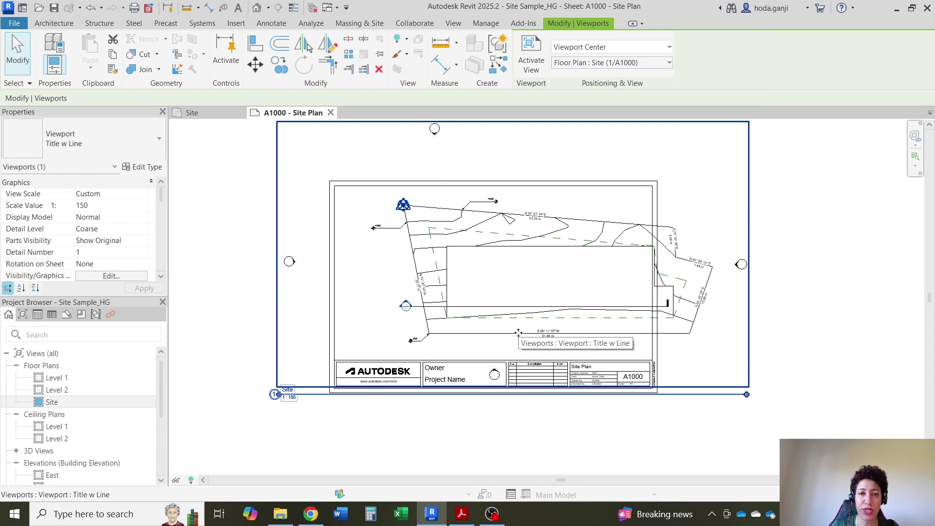
# Step: Activate the Site view within the A1000 sheet and show its crop region
pyautogui.click(194, 113)
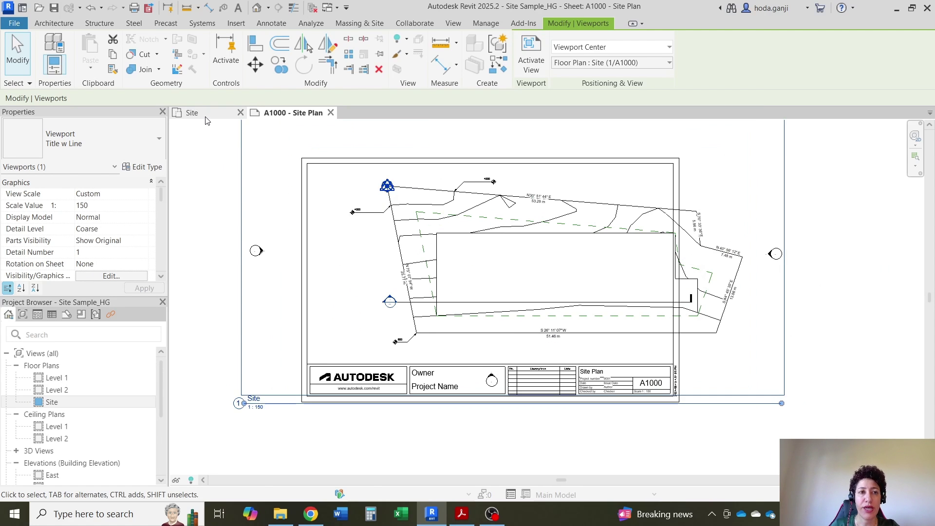
pyautogui.click(316, 112)
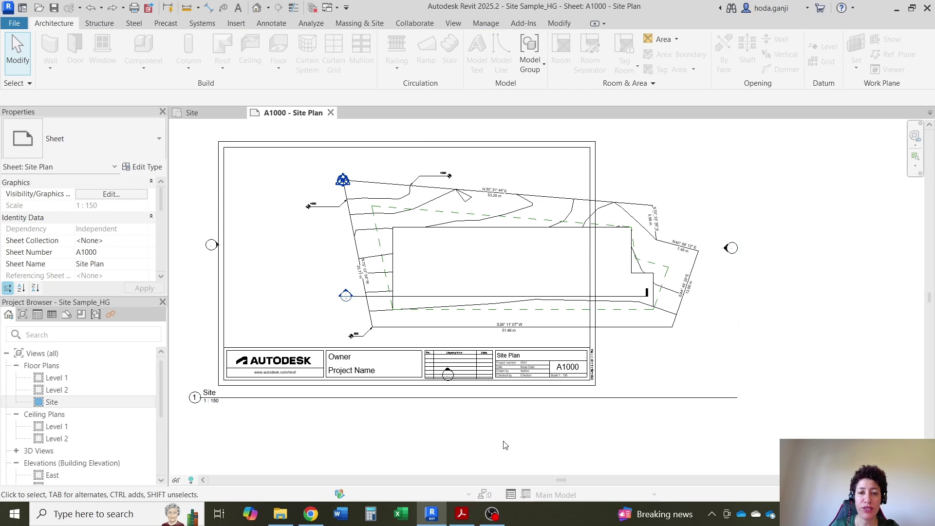
pyautogui.doubleClick(463, 259)
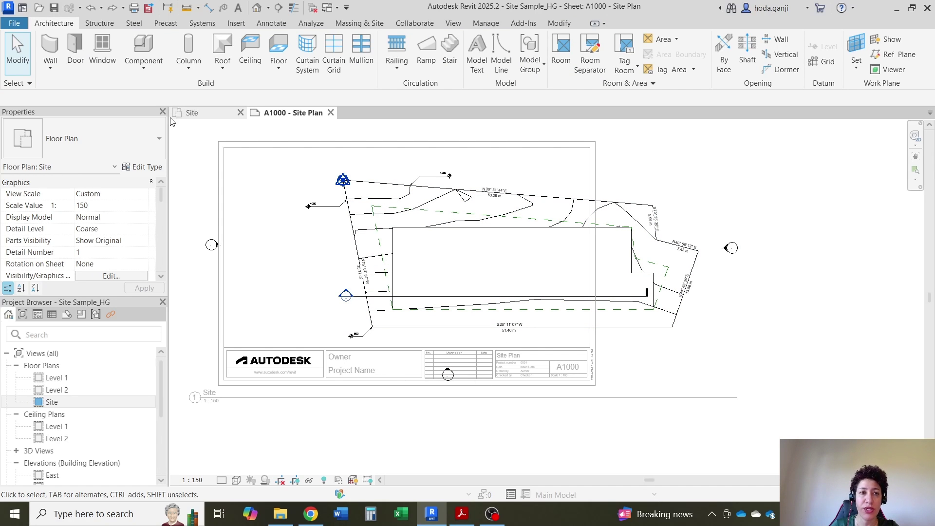
pyautogui.click(203, 116)
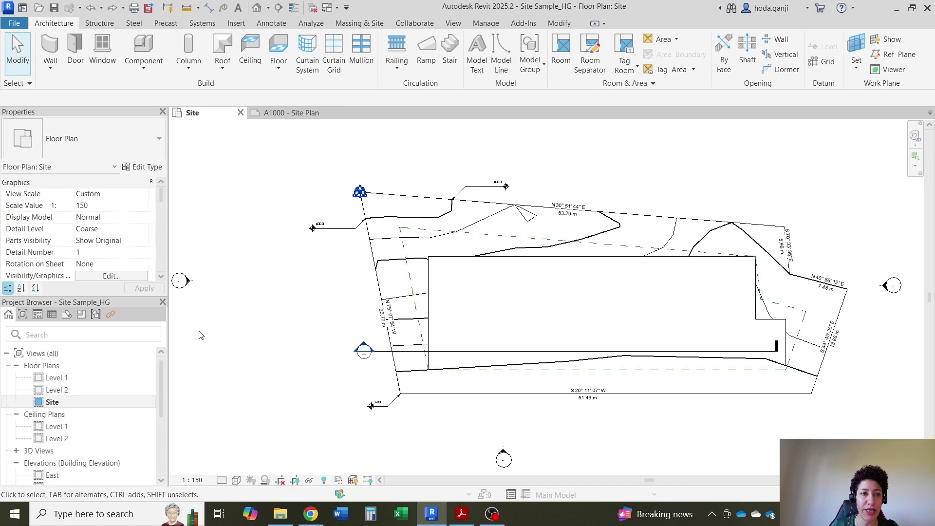
pyautogui.click(307, 114)
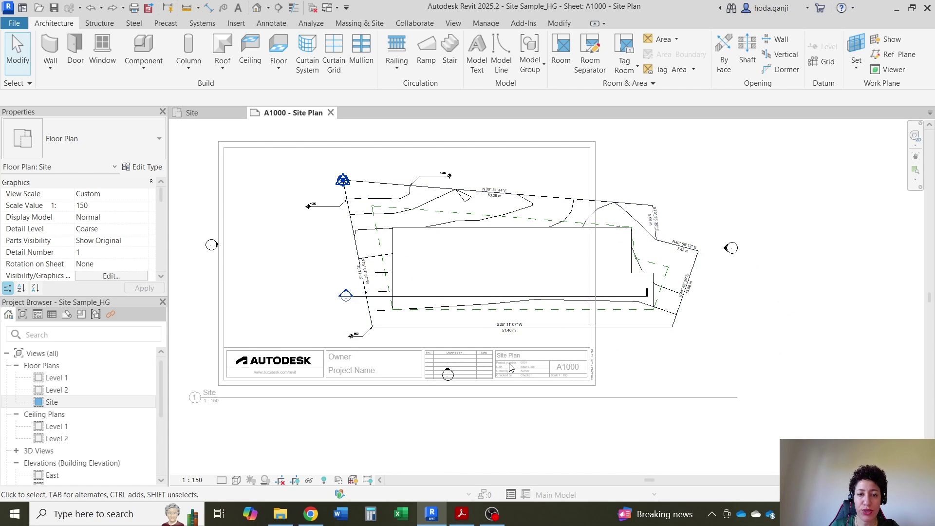
pyautogui.click(295, 482)
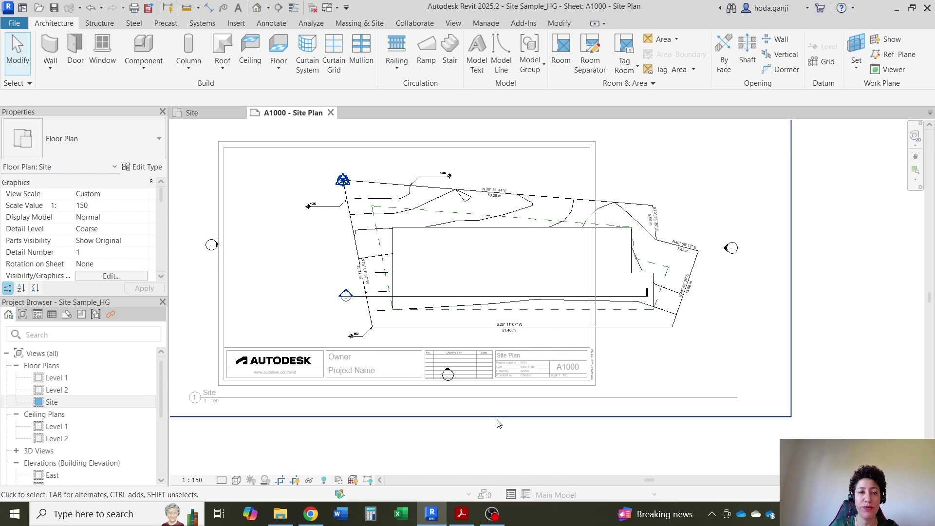
# Step: Pull all four sides of the Site view's crop region in close around the property lines
pyautogui.scroll(-2, 416, 371)
pyautogui.click(271, 341)
pyautogui.moveTo(271, 304); pyautogui.dragTo(418, 308)
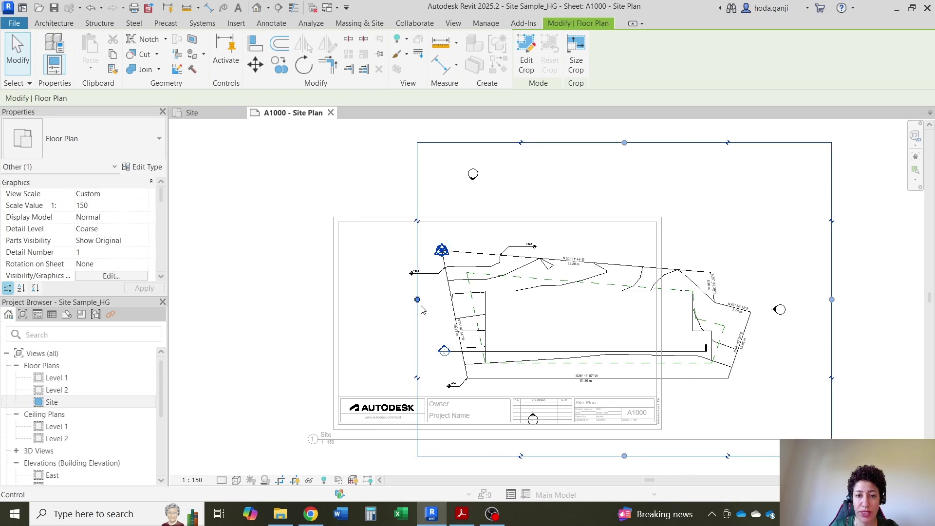
pyautogui.moveTo(624, 456); pyautogui.dragTo(626, 390)
pyautogui.moveTo(832, 267); pyautogui.dragTo(758, 264)
pyautogui.scroll(2, 584, 142)
pyautogui.moveTo(583, 139); pyautogui.dragTo(610, 264)
pyautogui.scroll(-1, 190, 322)
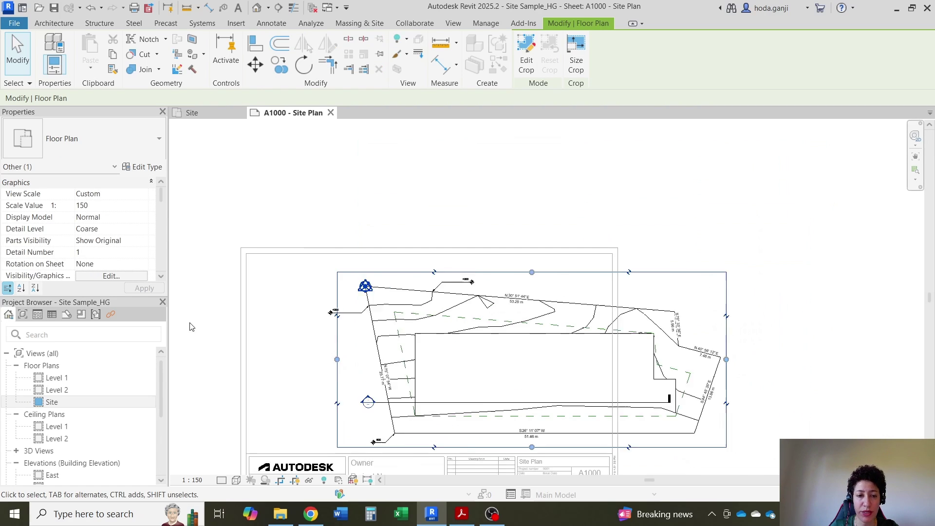
# Step: Turn off cropping in the Site view so the elevation markers outside the crop region display
pyautogui.click(282, 483)
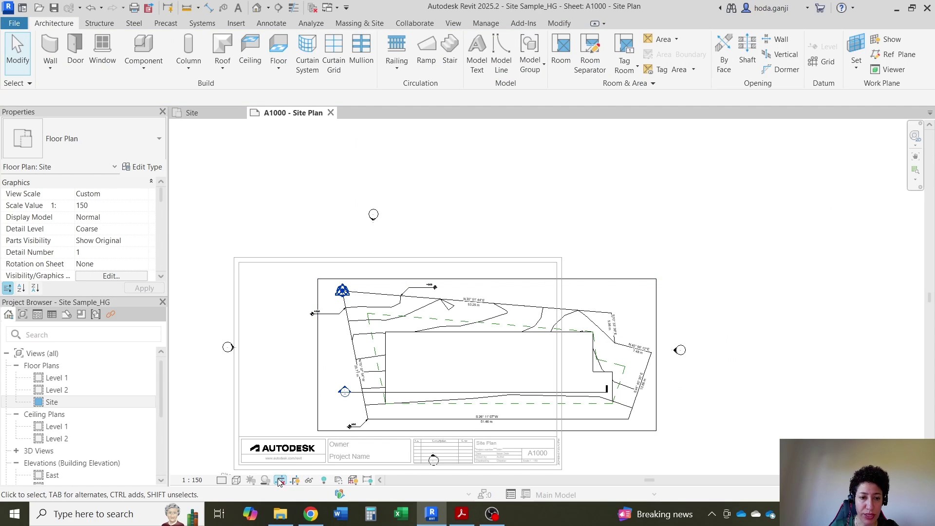
pyautogui.scroll(-1, 310, 337)
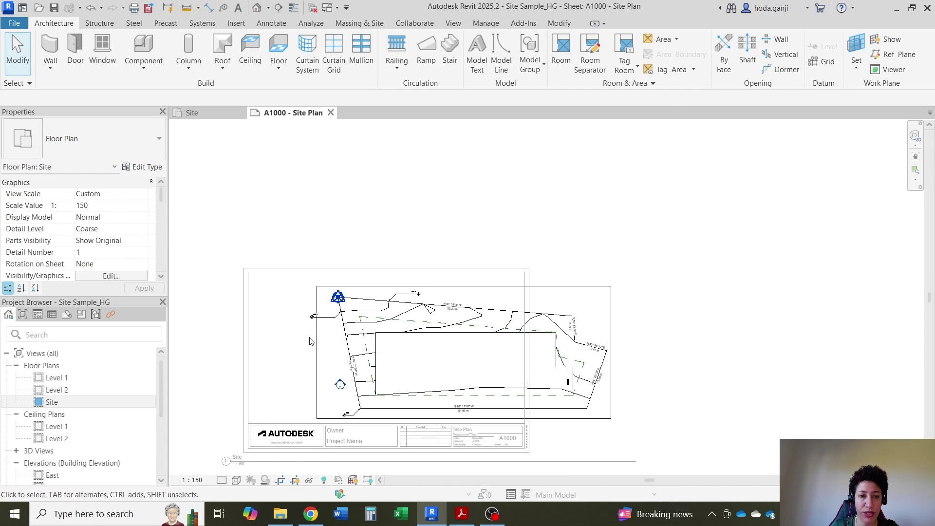
pyautogui.scroll(1, 305, 448)
pyautogui.click(282, 481)
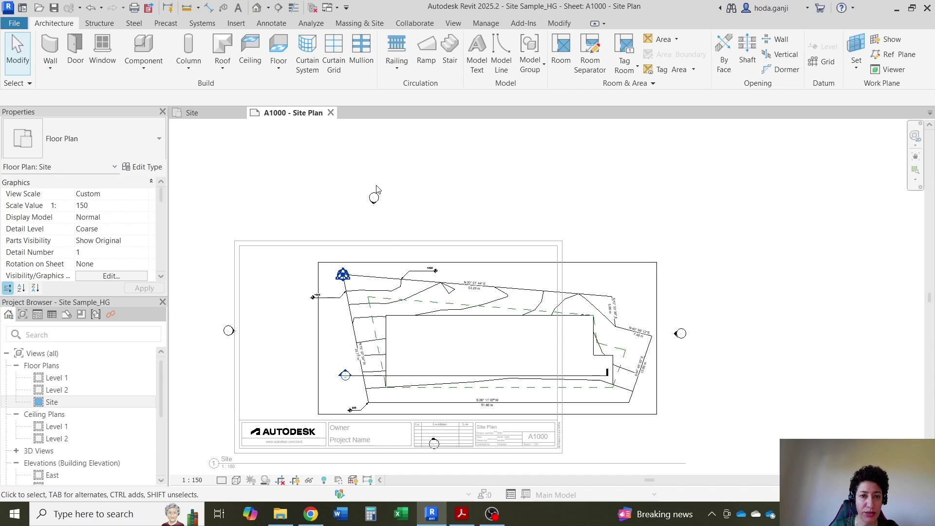
pyautogui.click(280, 481)
# Step: Move the South elevation marker inside the crop region, next to the property line at the plan's left end
pyautogui.scroll(1, 218, 326)
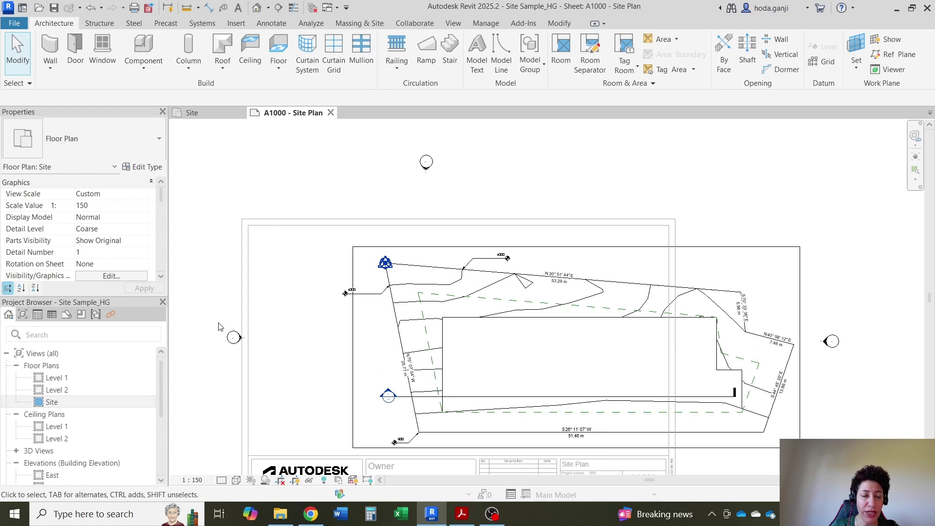
pyautogui.scroll(-1, 290, 326)
pyautogui.scroll(1, 302, 348)
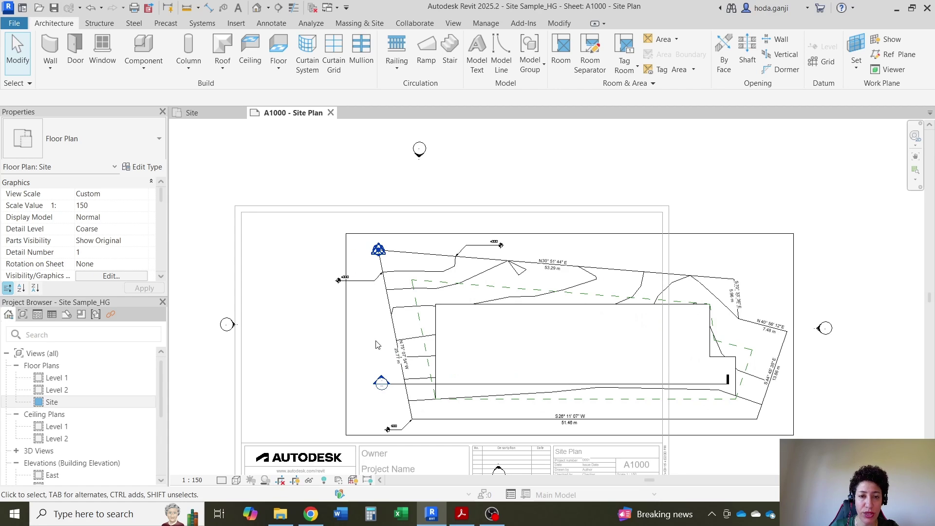
pyautogui.scroll(1, 292, 326)
pyautogui.scroll(-1, 269, 316)
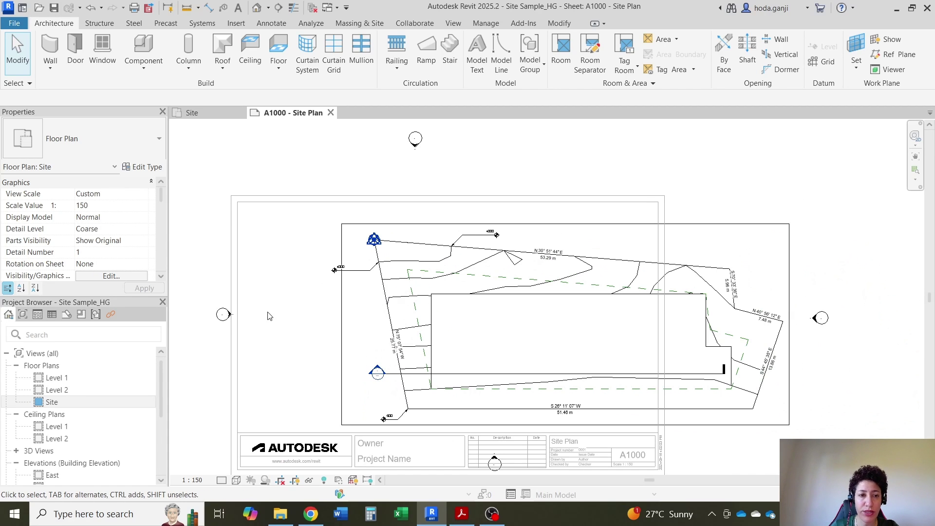
pyautogui.moveTo(190, 291); pyautogui.dragTo(278, 348)
pyautogui.scroll(1, 270, 338)
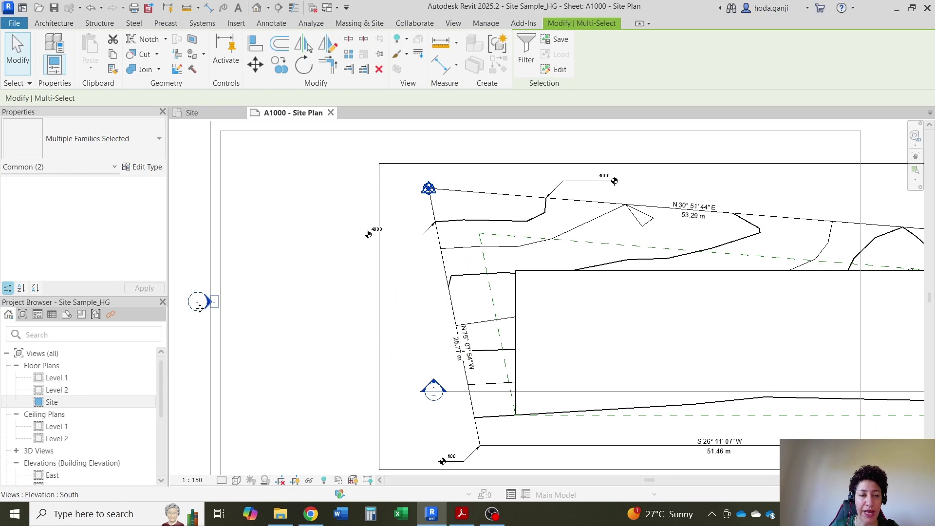
pyautogui.moveTo(201, 310); pyautogui.dragTo(430, 331)
pyautogui.scroll(-3, 341, 324)
pyautogui.scroll(3, 605, 313)
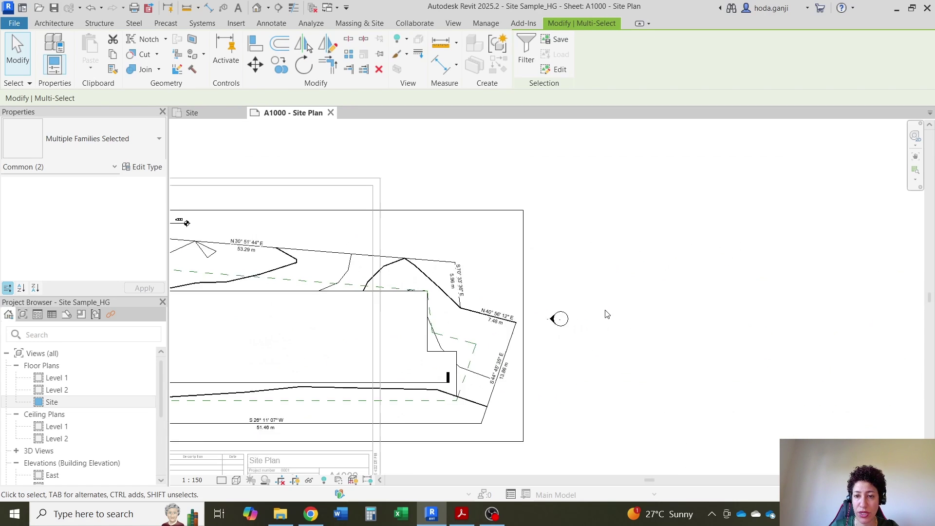
# Step: Move the elevation marker beyond the plan's right end inside the crop region, beside the property line
pyautogui.doubleClick(538, 296)
pyautogui.moveTo(605, 343); pyautogui.dragTo(606, 344)
pyautogui.scroll(2, 564, 341)
pyautogui.moveTo(551, 318); pyautogui.dragTo(463, 271)
pyautogui.scroll(-4, 624, 302)
# Step: Move the elevation marker above the plan down inside the crop region, near the upper property line
pyautogui.scroll(-3, 625, 312)
pyautogui.scroll(5, 534, 296)
pyautogui.moveTo(412, 180); pyautogui.dragTo(509, 263)
pyautogui.moveTo(454, 230); pyautogui.dragTo(681, 360)
pyautogui.scroll(-4, 554, 280)
pyautogui.scroll(5, 560, 389)
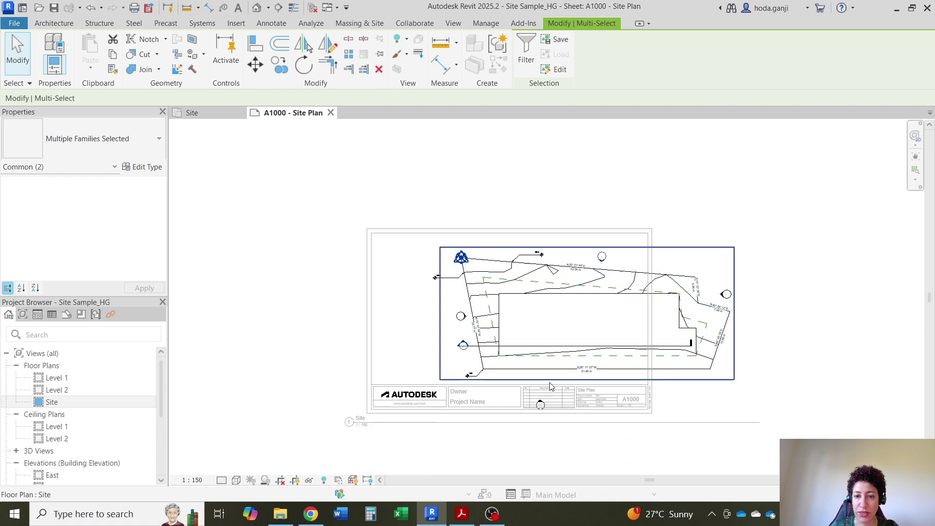
# Step: Move the East elevation marker off the title block and up to the lower property line
pyautogui.scroll(2, 524, 426)
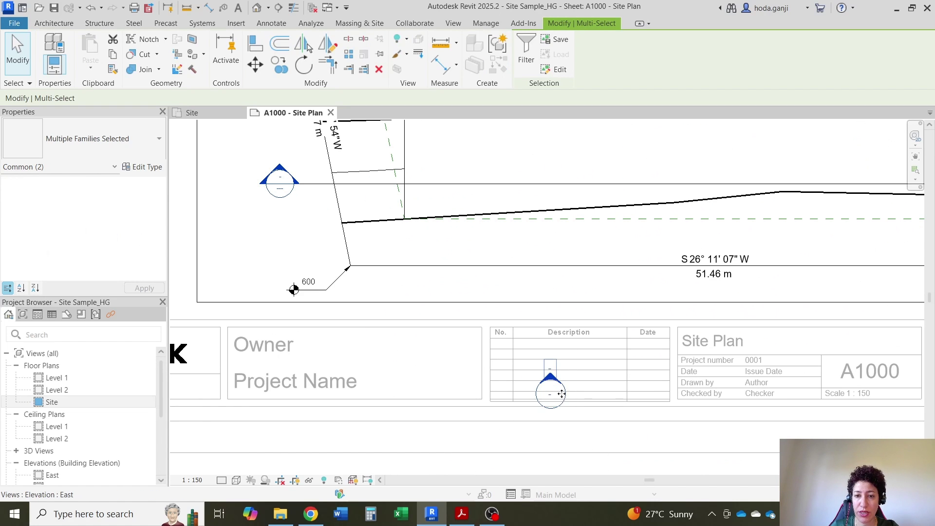
pyautogui.moveTo(562, 396); pyautogui.dragTo(655, 295)
pyautogui.scroll(-3, 238, 196)
pyautogui.scroll(5, 292, 141)
# Step: Shorten the leader of the 4000 spot elevation on the plan's left side so the symbol sits inside the crop region
pyautogui.scroll(2, 292, 142)
pyautogui.click(286, 163)
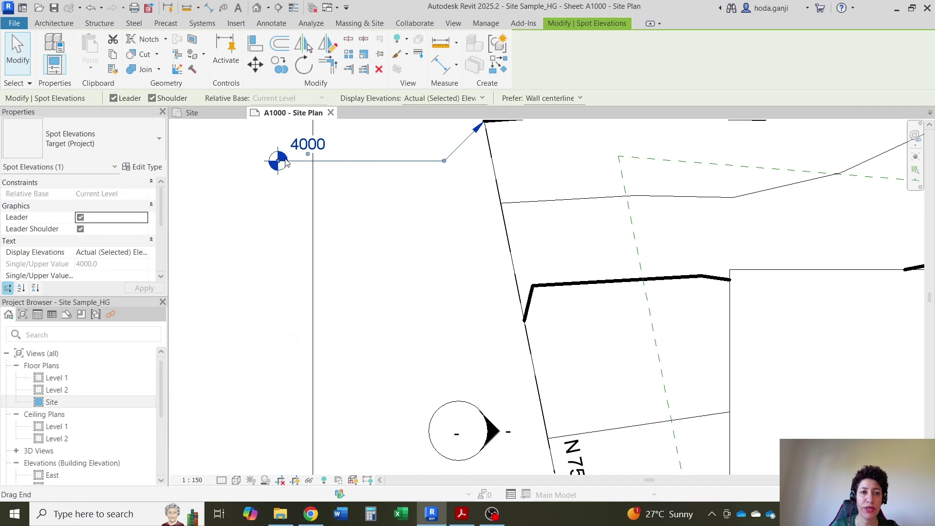
pyautogui.moveTo(418, 162); pyautogui.dragTo(438, 158)
pyautogui.click(391, 192)
pyautogui.click(286, 167)
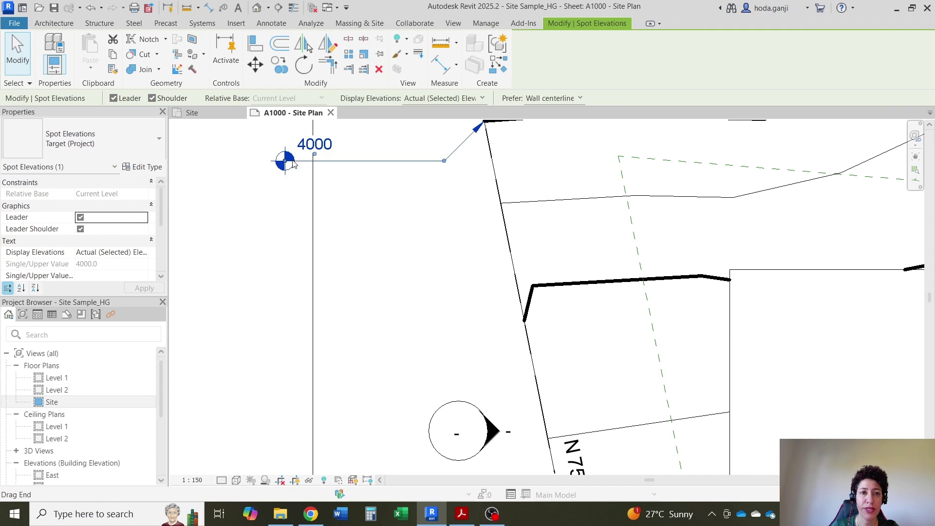
pyautogui.moveTo(287, 161); pyautogui.dragTo(409, 165)
pyautogui.click(396, 227)
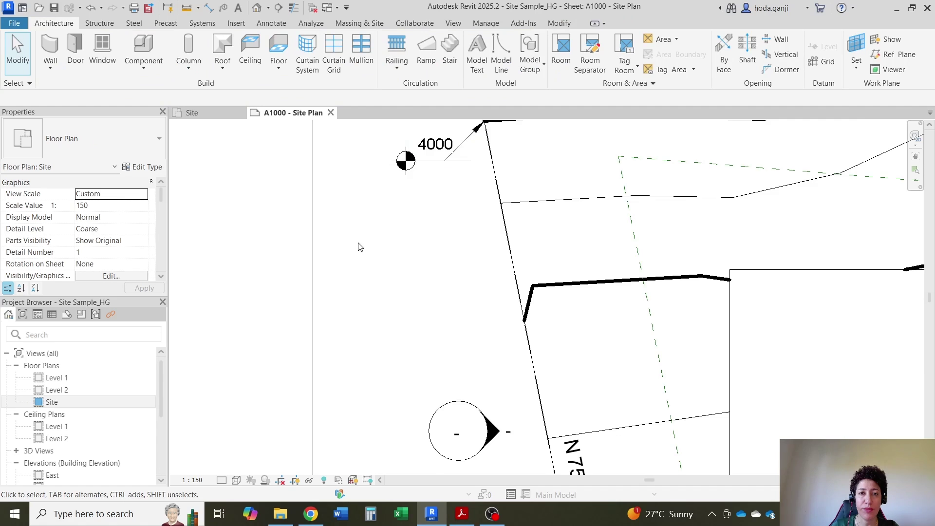
# Step: Pull the left edge of the crop region inward, close to the spot elevation symbols
pyautogui.scroll(-5, 355, 244)
pyautogui.click(354, 277)
pyautogui.scroll(2, 351, 273)
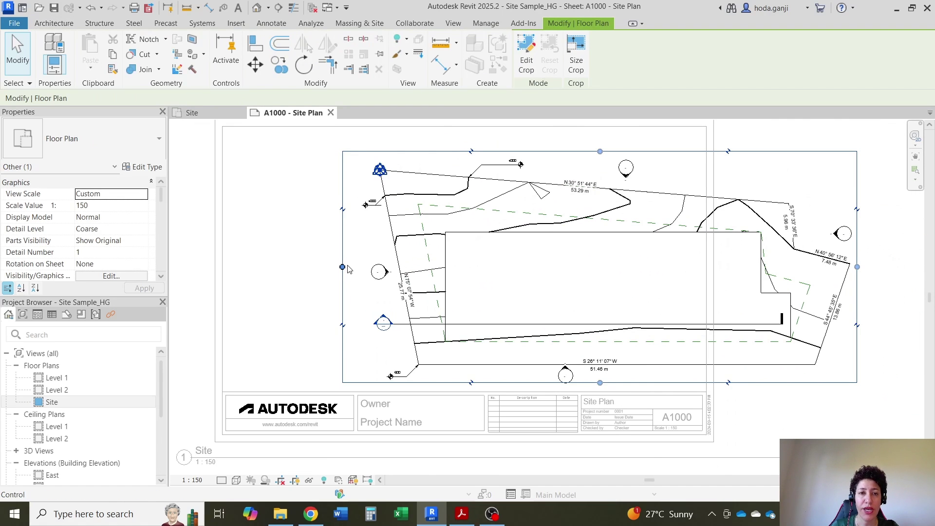
pyautogui.moveTo(340, 270); pyautogui.dragTo(366, 270)
pyautogui.scroll(-2, 405, 283)
pyautogui.scroll(1, 806, 272)
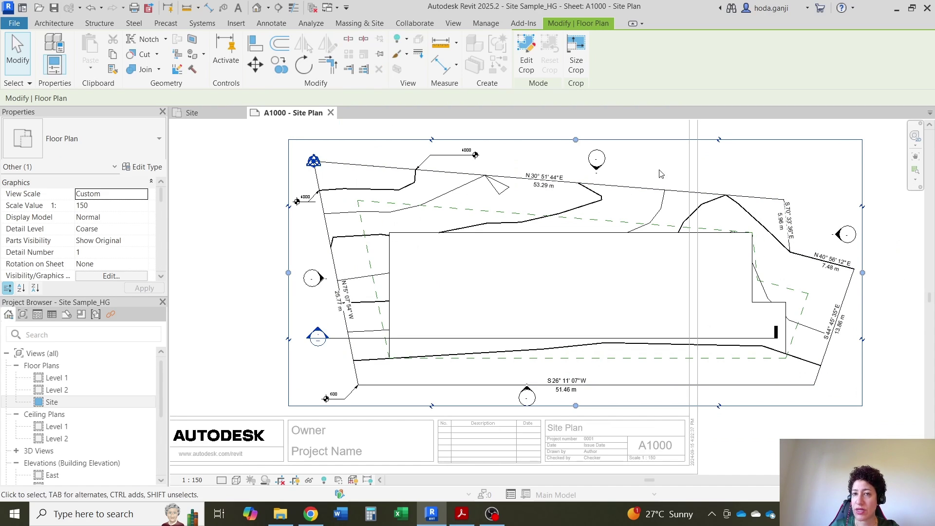
# Step: Lower the crop region's top edge slightly and bring the 4000 spot elevation on the upper property line closer to that line
pyautogui.moveTo(577, 143); pyautogui.dragTo(576, 146)
pyautogui.scroll(2, 464, 157)
pyautogui.click(465, 156)
pyautogui.moveTo(492, 157); pyautogui.dragTo(454, 157)
pyautogui.moveTo(398, 158); pyautogui.dragTo(394, 178)
pyautogui.click(550, 166)
pyautogui.scroll(-2, 553, 166)
# Step: Trim the crop region's top and left edges slightly closer to the plan's markers
pyautogui.click(566, 155)
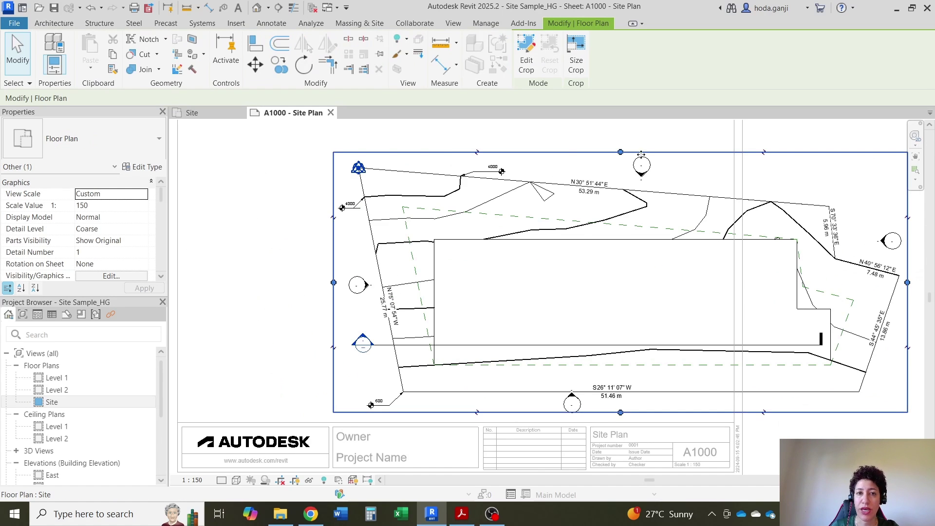
pyautogui.scroll(1, 567, 157)
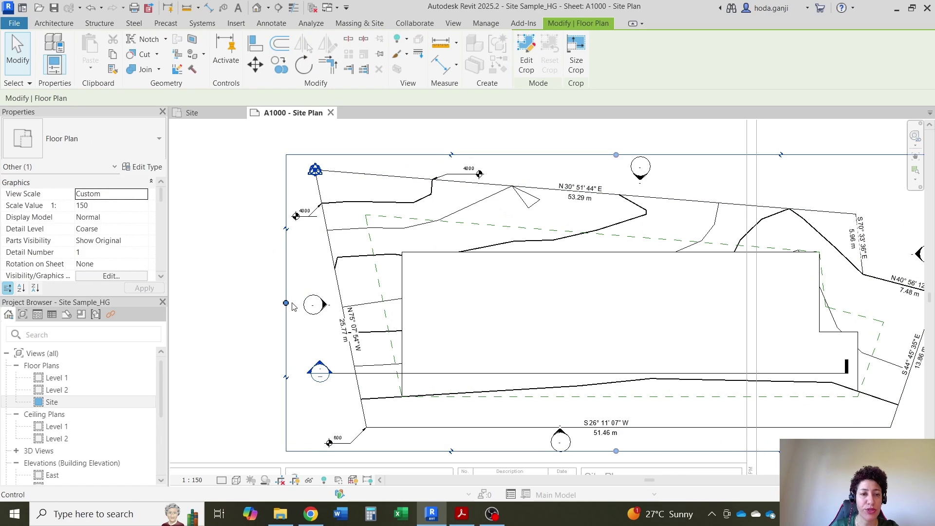
pyautogui.moveTo(286, 303); pyautogui.dragTo(290, 302)
pyautogui.scroll(5, 295, 187)
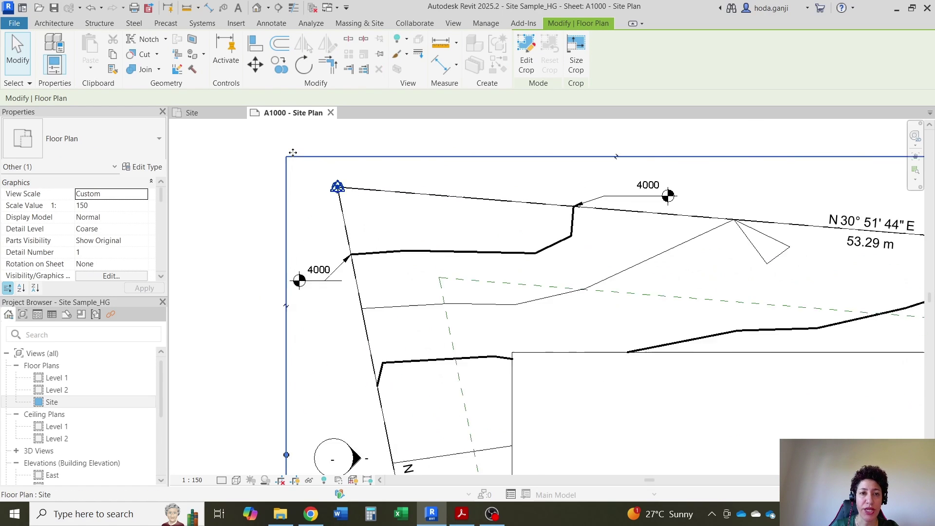
# Step: Hide the project base point and survey point at the upper-left property corner in the Site view
pyautogui.click(330, 213)
pyautogui.scroll(-2, 354, 228)
pyautogui.scroll(2, 354, 228)
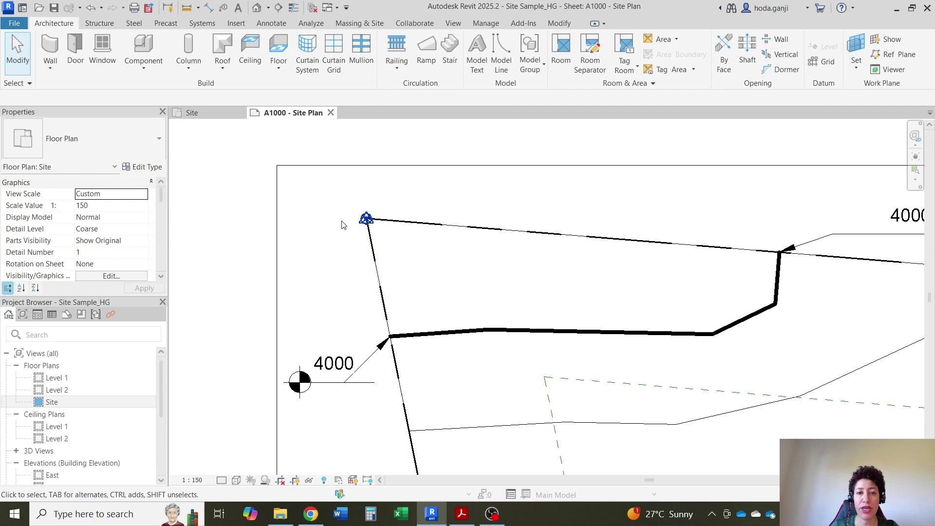
pyautogui.scroll(-2, 336, 209)
pyautogui.scroll(2, 331, 216)
pyautogui.click(356, 214)
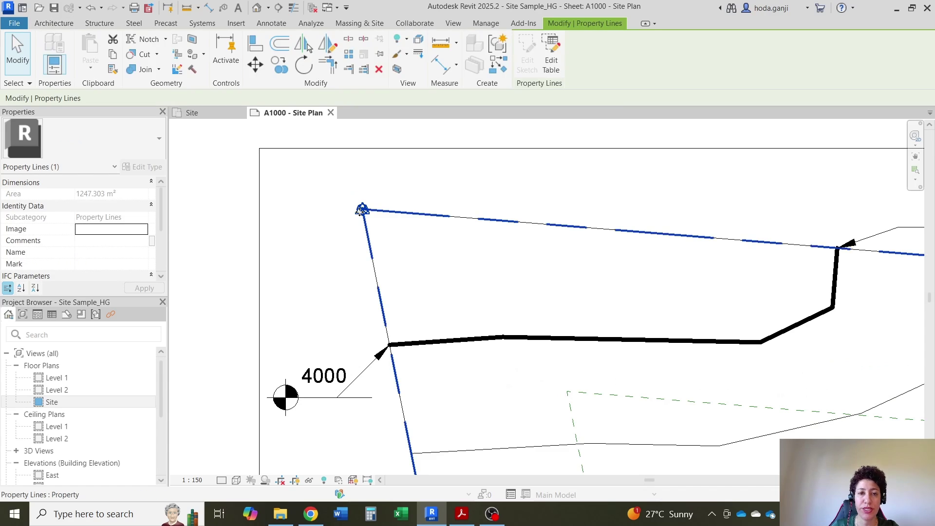
pyautogui.scroll(2, 363, 207)
pyautogui.moveTo(307, 177); pyautogui.dragTo(373, 233)
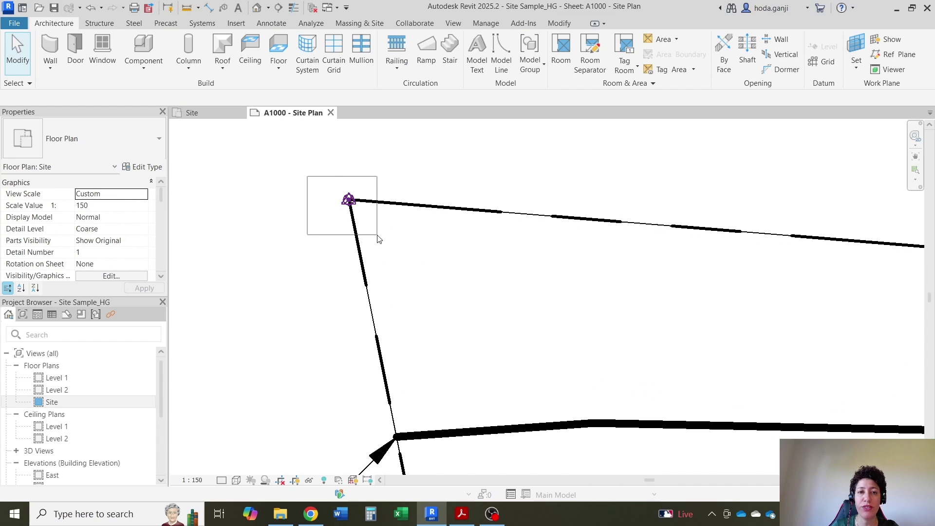
pyautogui.moveTo(379, 239); pyautogui.dragTo(376, 236)
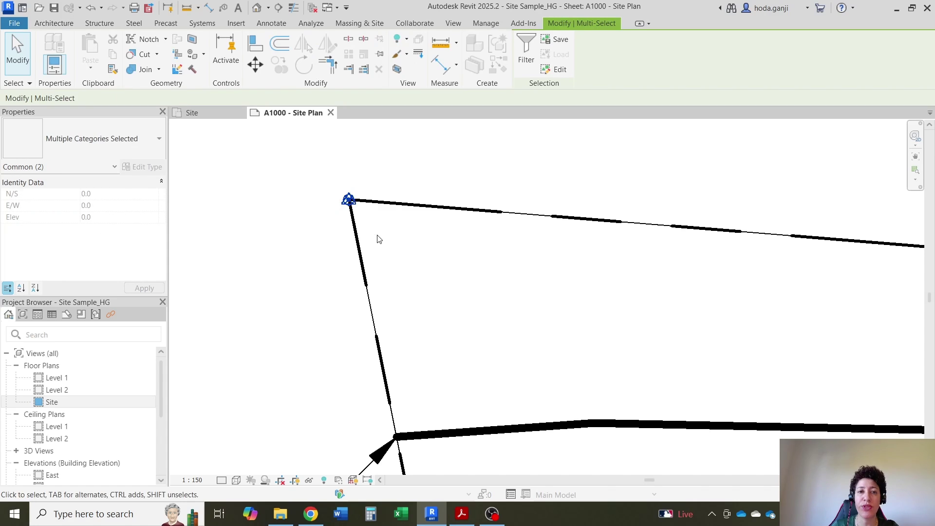
pyautogui.rightClick(346, 201)
pyautogui.moveTo(433, 271)
pyautogui.click(489, 272)
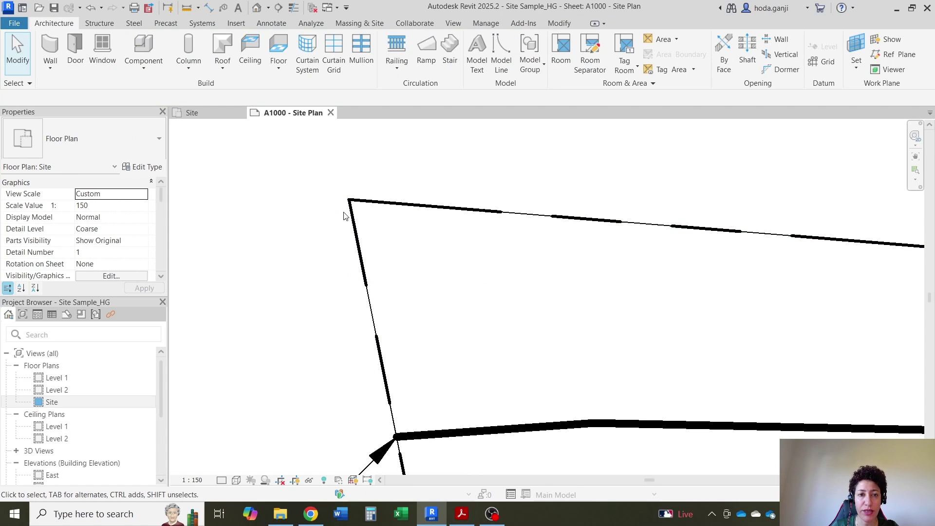
# Step: Hide the crop region boundary and deactivate the Site view to return to the sheet
pyautogui.scroll(-6, 319, 185)
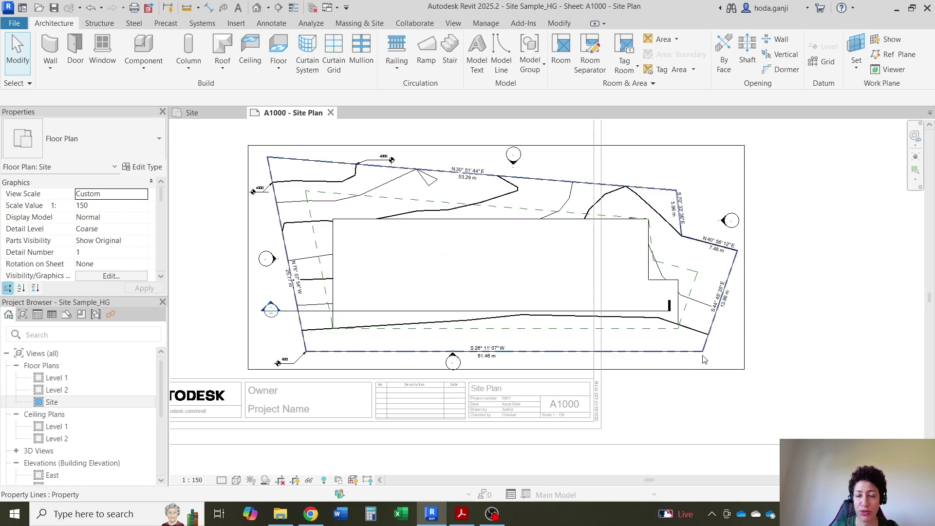
pyautogui.scroll(-1, 797, 273)
pyautogui.scroll(1, 797, 272)
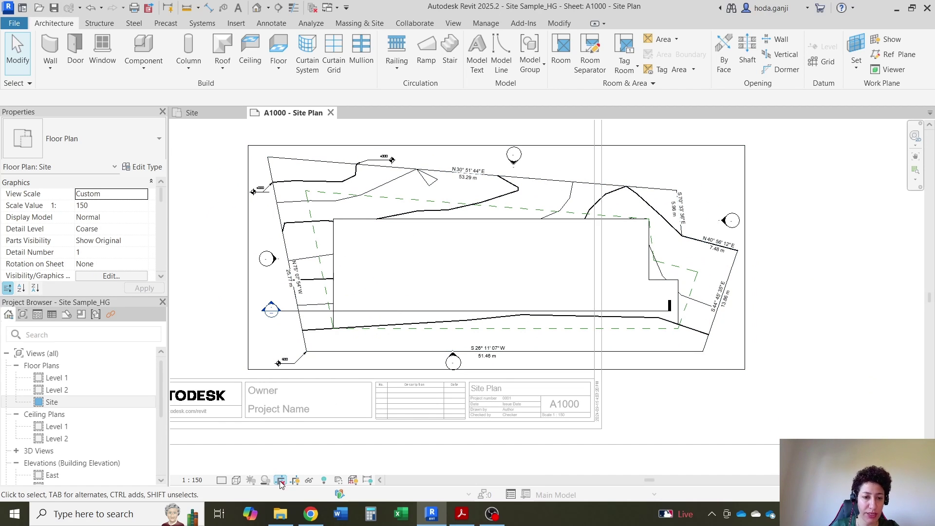
pyautogui.scroll(-2, 524, 292)
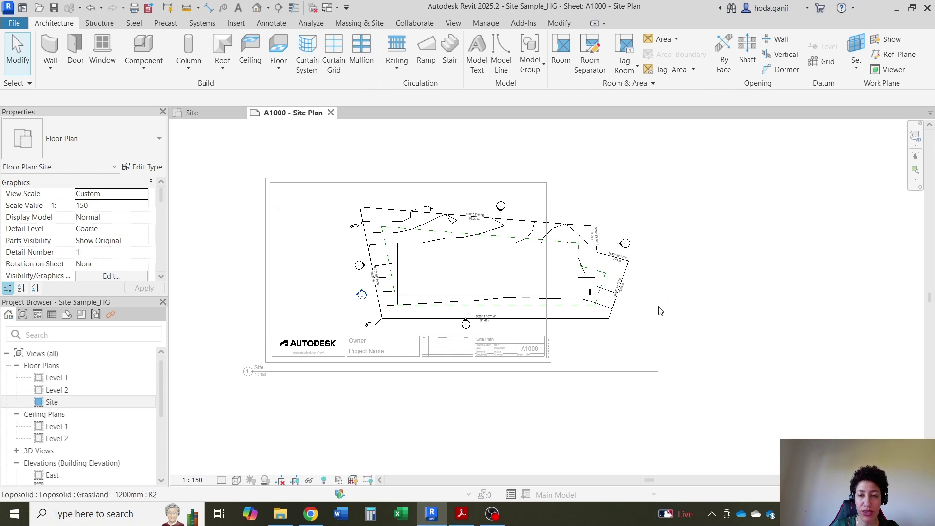
pyautogui.click(782, 201)
# Step: Move the Site viewport up and left until the whole plan fits within the A1000 sheet
pyautogui.click(507, 262)
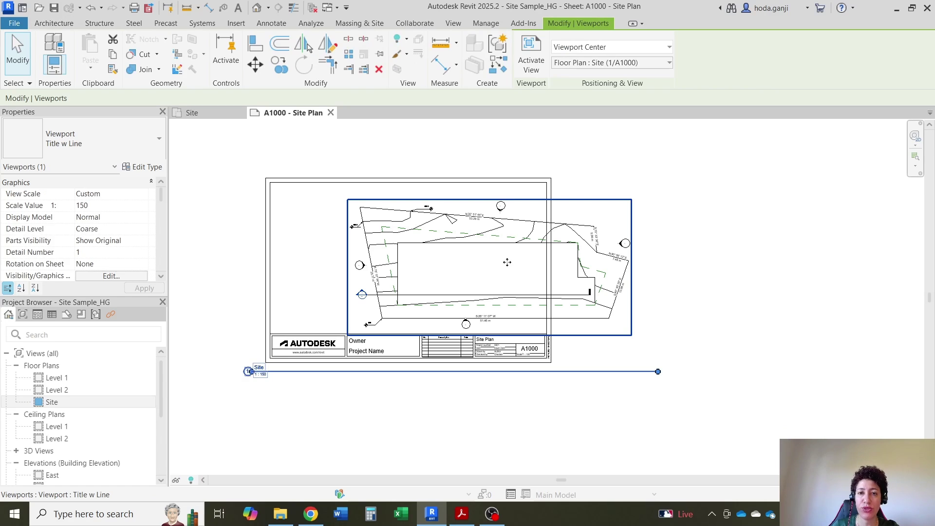
pyautogui.moveTo(504, 243); pyautogui.dragTo(490, 241)
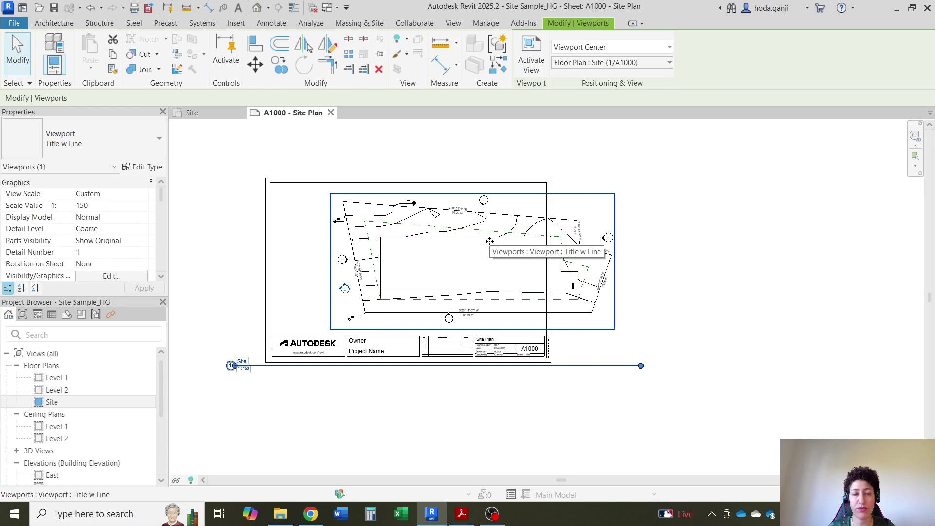
pyautogui.press('Left')
pyautogui.press('Left')
pyautogui.press('Left')
pyautogui.press('Left')
pyautogui.press('Left')
pyautogui.press('Left')
pyautogui.press('Left')
pyautogui.press('Left')
pyautogui.press('Left')
pyautogui.press('Left')
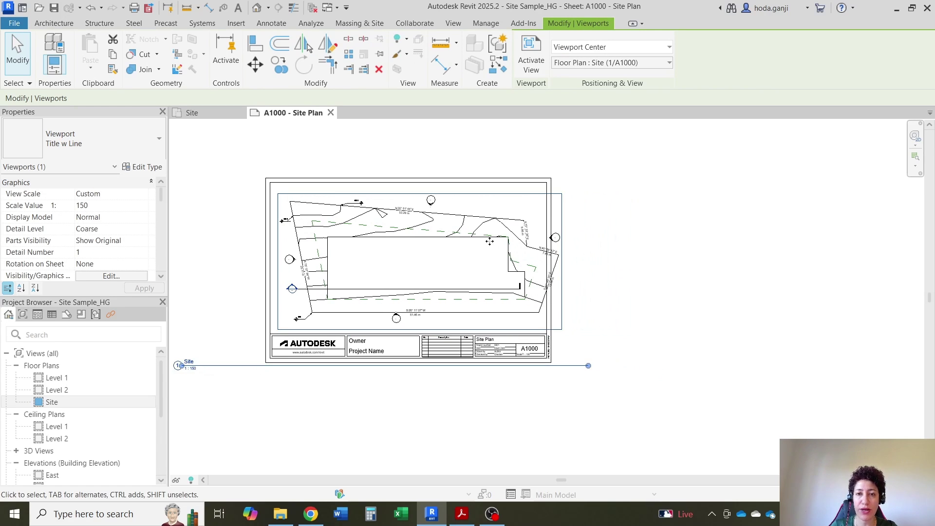
pyautogui.press('Left')
pyautogui.press('Left')
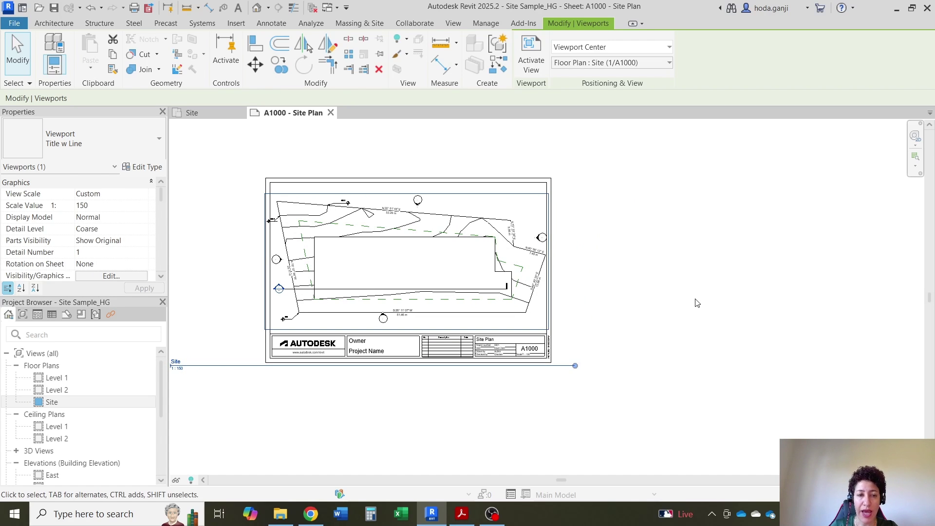
pyautogui.click(699, 303)
# Step: Move the Site view title inside the sheet, just above the title block at the plan's lower-left corner
pyautogui.scroll(3, 292, 376)
pyautogui.click(259, 380)
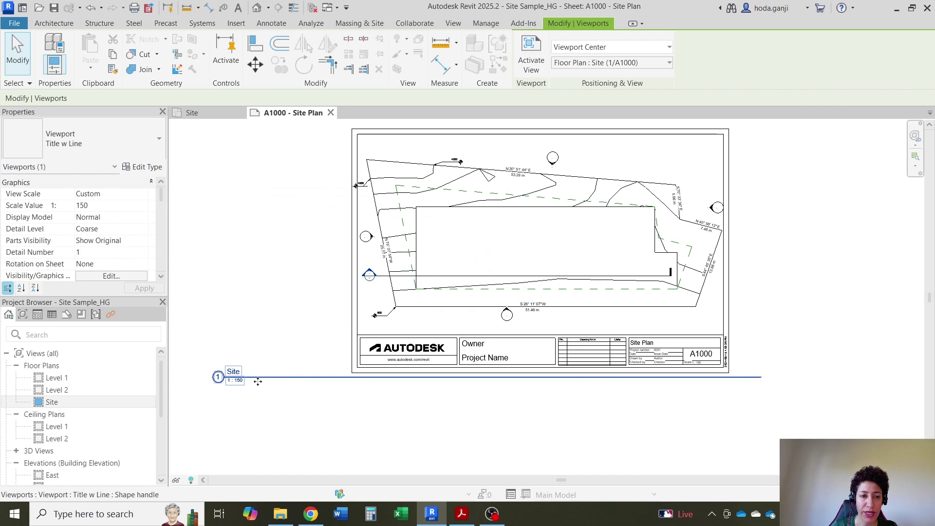
pyautogui.moveTo(261, 378); pyautogui.dragTo(408, 327)
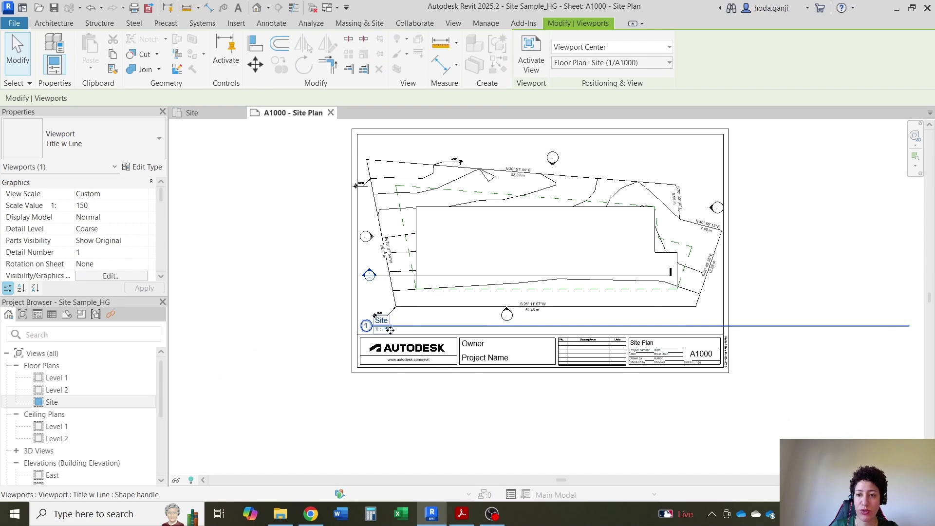
pyautogui.scroll(-1, 399, 327)
pyautogui.scroll(1, 761, 320)
pyautogui.click(822, 376)
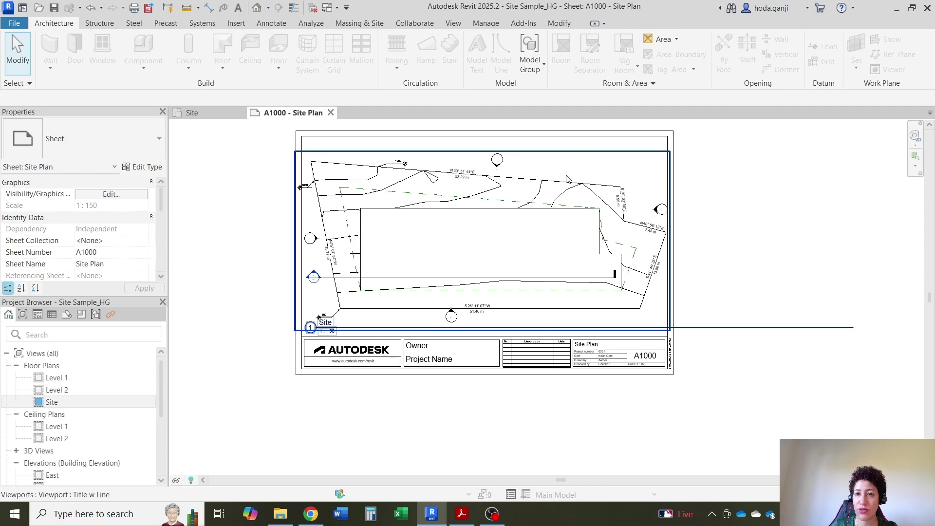
# Step: Shorten the Site view title line to just past the view name and scale text on sheet A1000
pyautogui.click(573, 191)
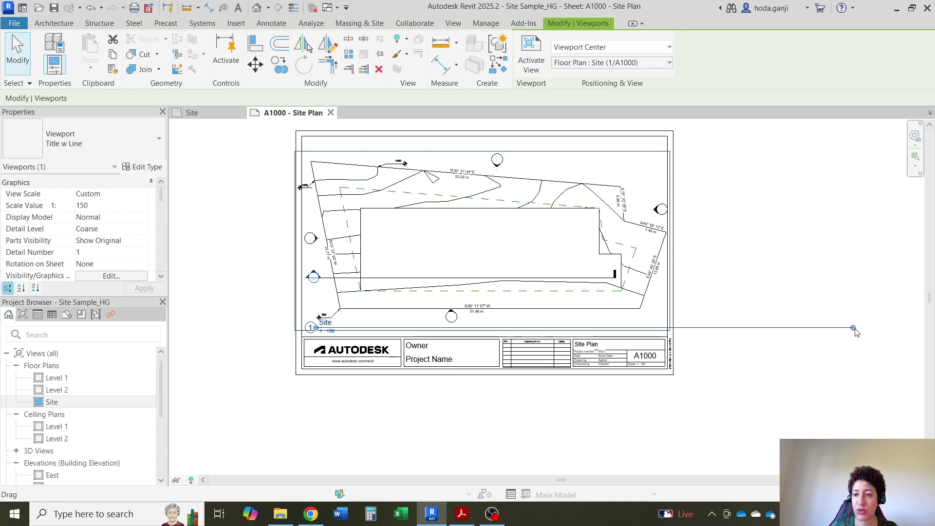
pyautogui.scroll(3, 319, 360)
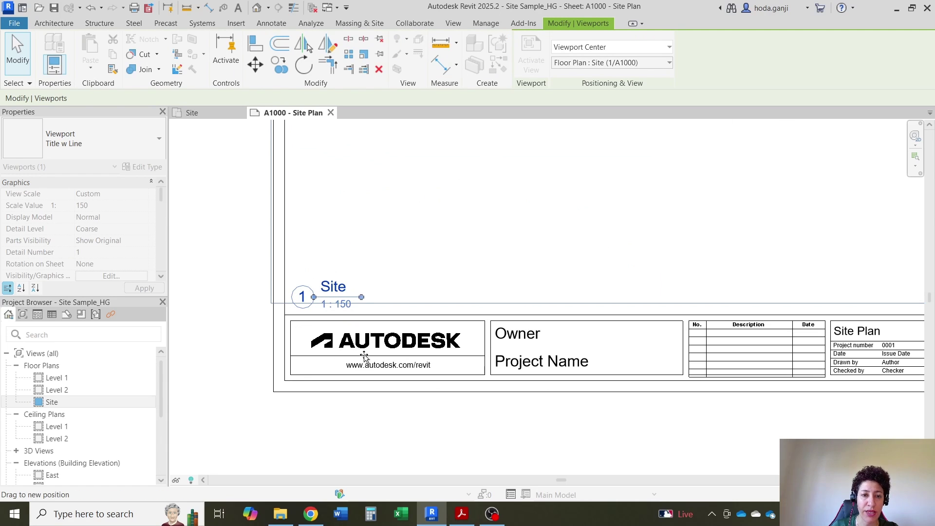
pyautogui.click(310, 447)
pyautogui.scroll(-2, 310, 446)
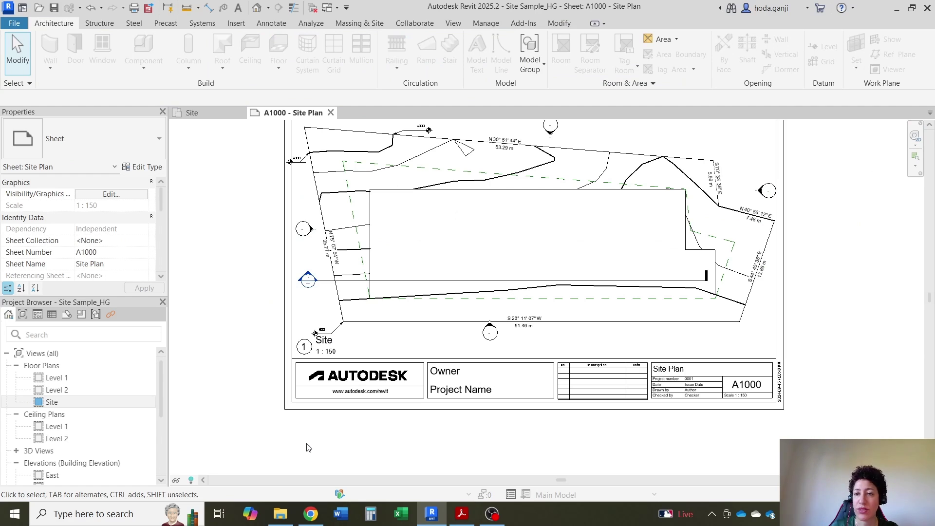
# Step: Activate the Site view, shift the left 4000 spot elevation symbol right inside the sheet border, and deactivate the view
pyautogui.click(289, 181)
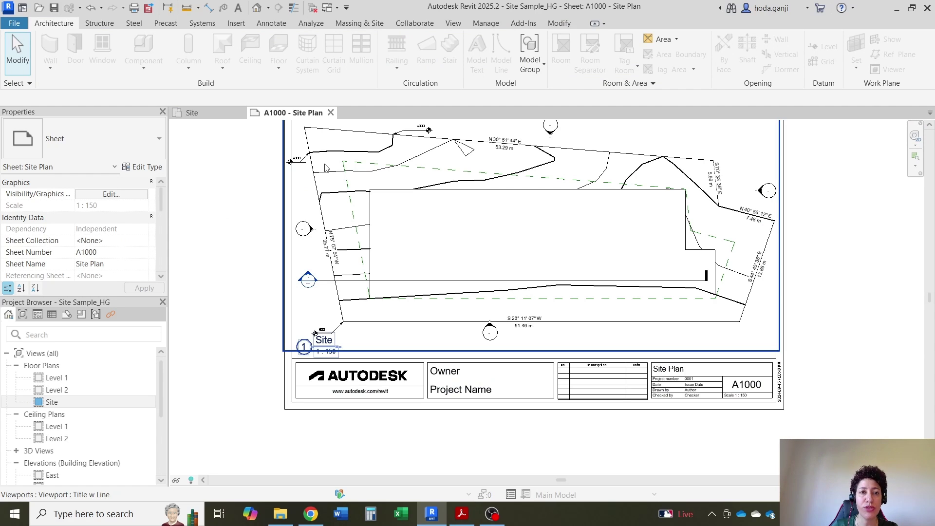
pyautogui.doubleClick(326, 163)
pyautogui.scroll(6, 326, 163)
pyautogui.scroll(1, 516, 348)
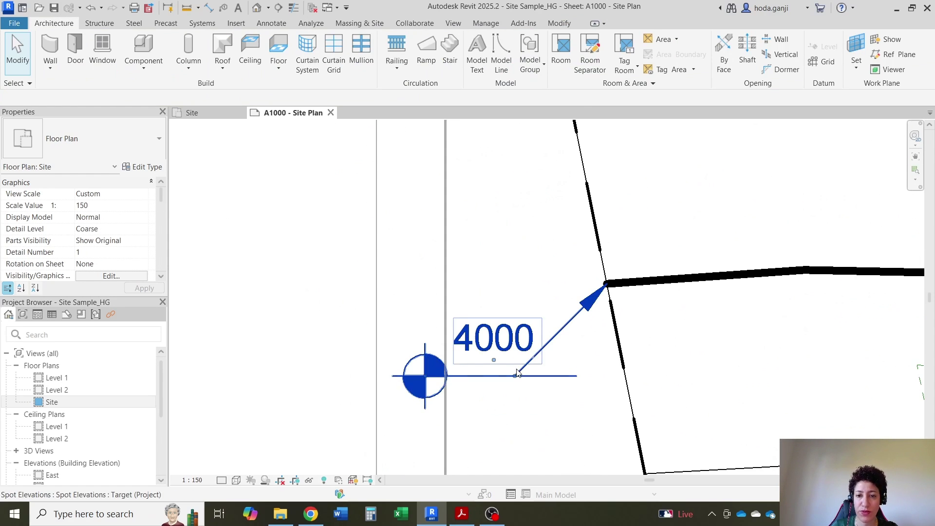
pyautogui.click(424, 379)
pyautogui.moveTo(424, 379); pyautogui.dragTo(474, 391)
pyautogui.scroll(-5, 243, 244)
pyautogui.doubleClick(217, 256)
pyautogui.scroll(-3, 214, 246)
pyautogui.scroll(-2, 494, 176)
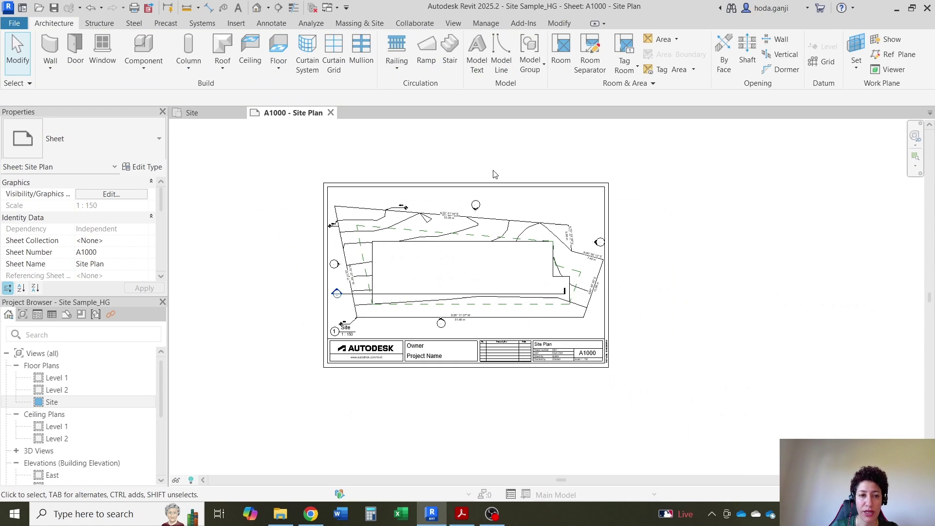
pyautogui.scroll(2, 393, 244)
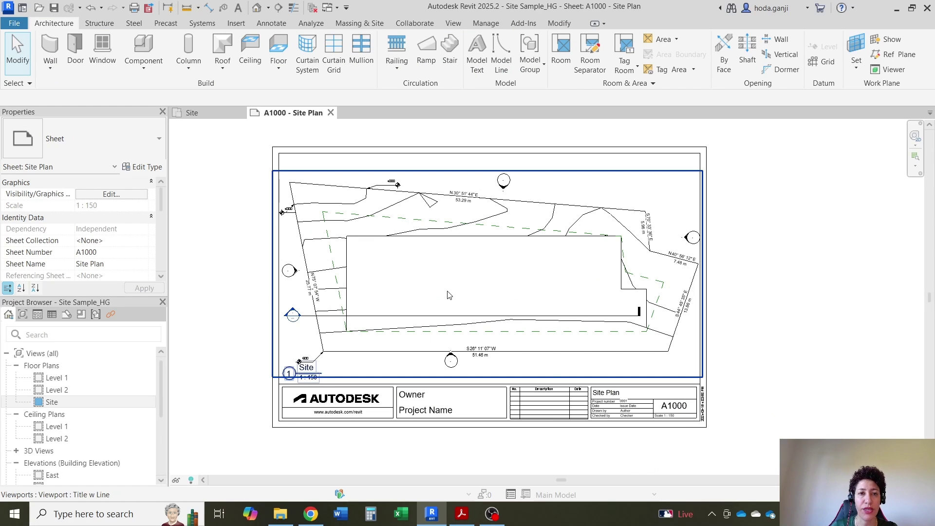
pyautogui.click(480, 317)
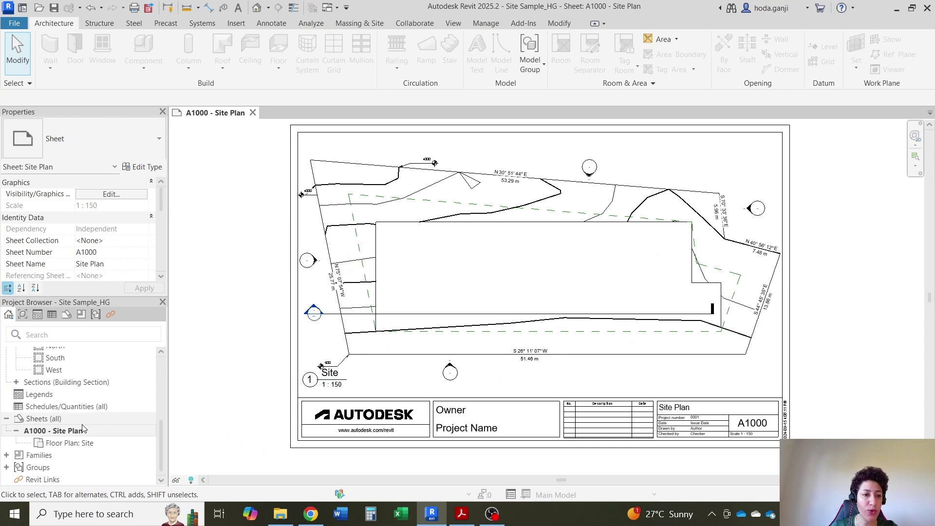
# Step: Create a new sheet with the B 11 x 17 Horizontal title block
pyautogui.rightClick(47, 422)
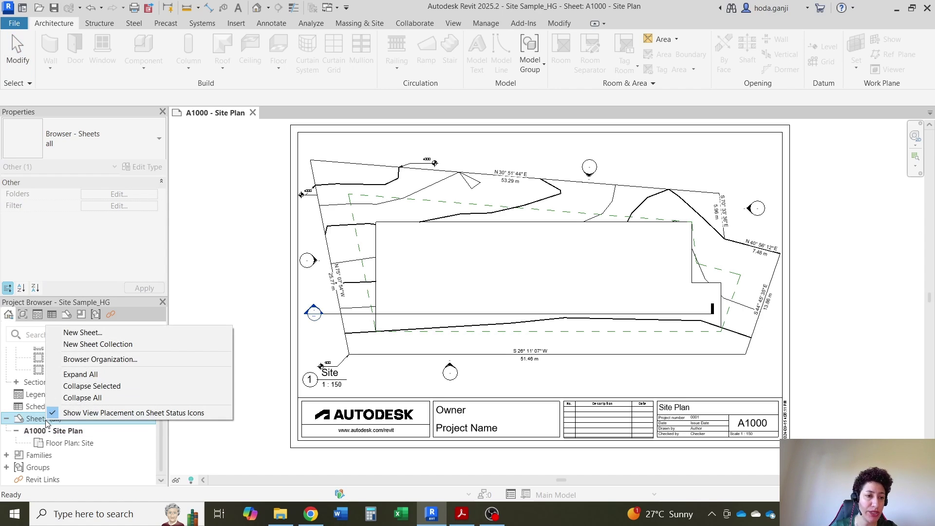
pyautogui.click(137, 332)
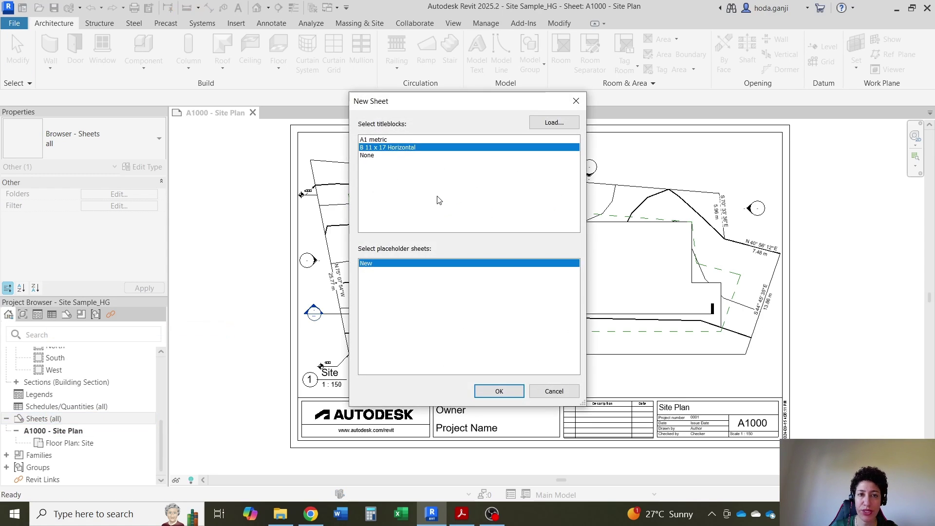
pyautogui.click(499, 391)
# Step: Rename sheet A1001 as Elevations in its title block
pyautogui.scroll(5, 508, 366)
pyautogui.scroll(2, 508, 366)
pyautogui.click(516, 334)
pyautogui.click(524, 335)
pyautogui.write('Ele')
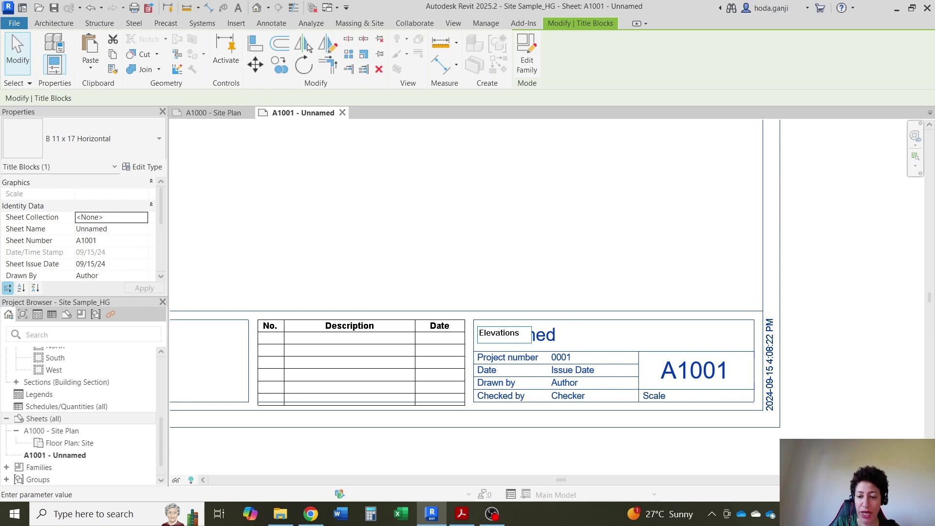
pyautogui.write('vations')
pyautogui.press('Return')
pyautogui.scroll(-4, 774, 409)
pyautogui.scroll(2, 353, 350)
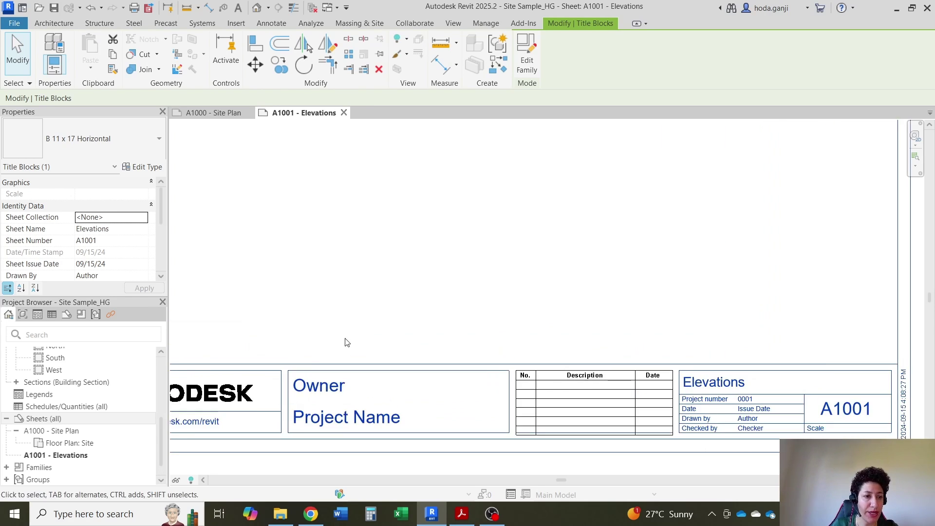
# Step: Place the West elevation view on the Elevations sheet
pyautogui.scroll(4, 79, 388)
pyautogui.scroll(-3, 608, 429)
pyautogui.scroll(-5, 76, 433)
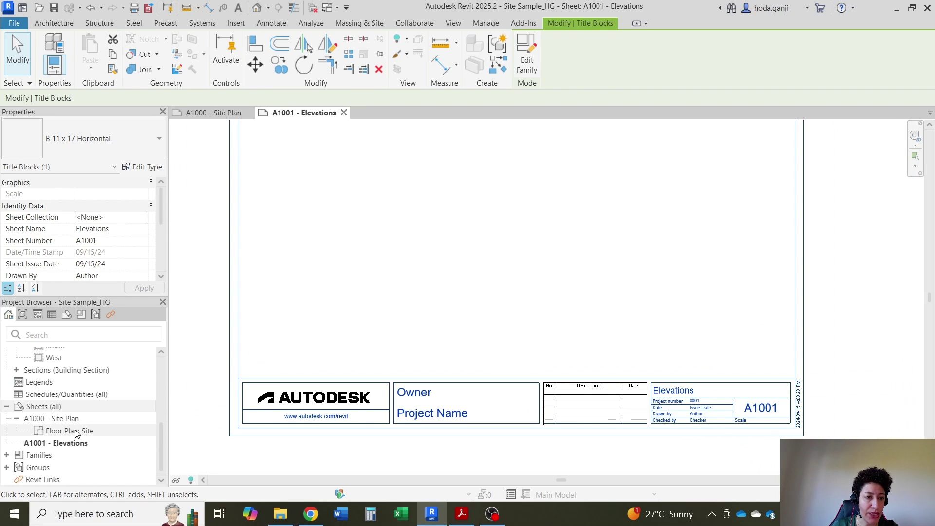
pyautogui.scroll(5, 76, 433)
pyautogui.scroll(-3, 130, 392)
pyautogui.click(54, 390)
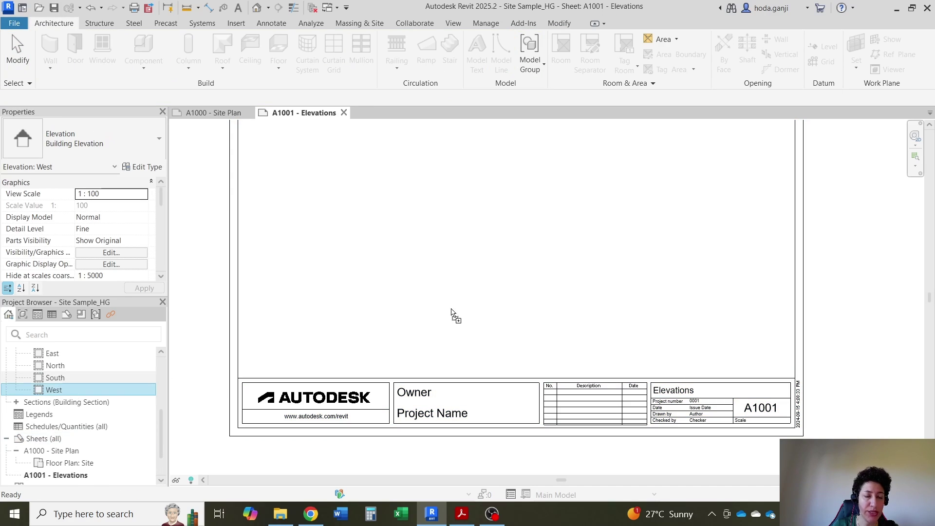
pyautogui.moveTo(166, 375); pyautogui.dragTo(537, 291)
pyautogui.scroll(-3, 538, 291)
pyautogui.click(445, 234)
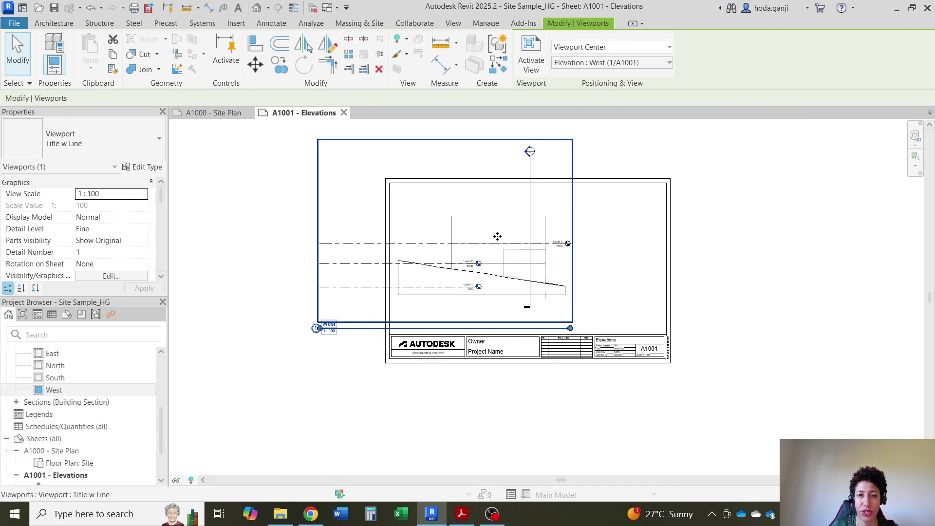
# Step: Activate the West elevation on the sheet and set its view scale to a custom 1:150
pyautogui.scroll(1, 519, 259)
pyautogui.press('Escape')
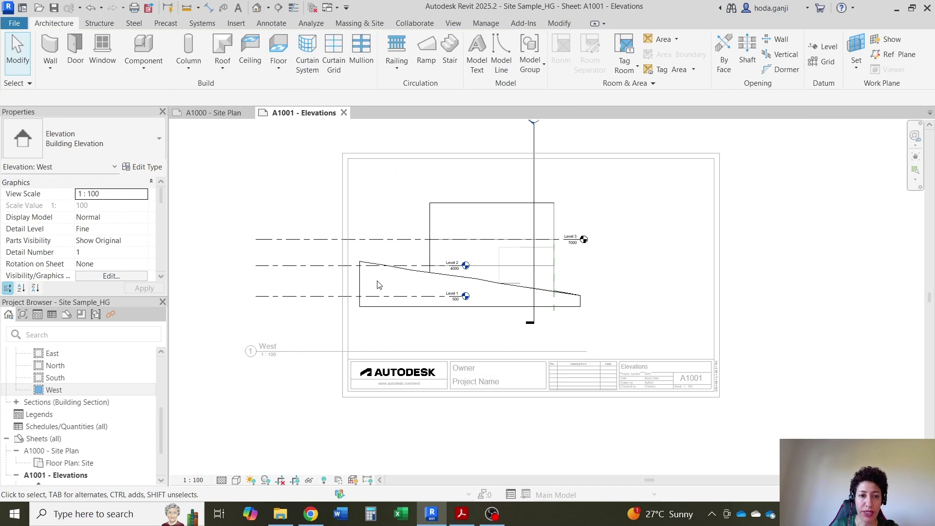
pyautogui.scroll(1, 378, 278)
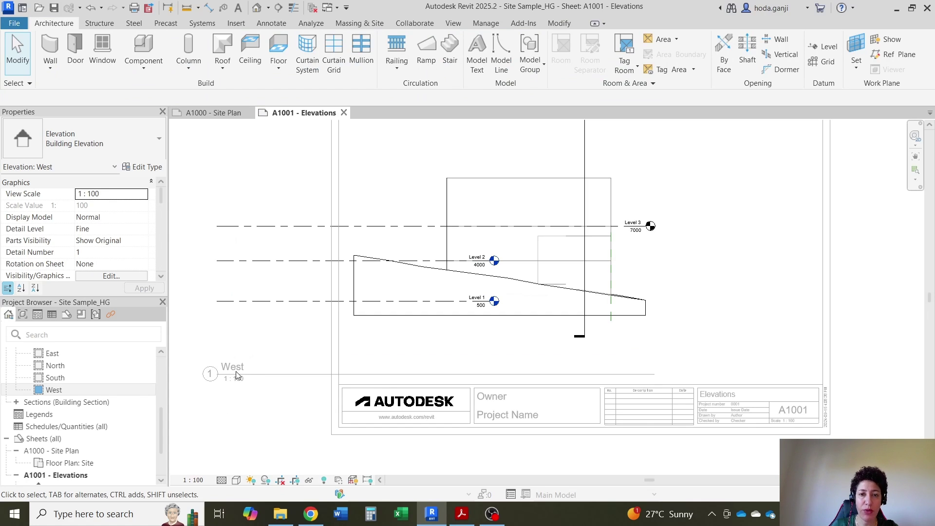
pyautogui.click(201, 480)
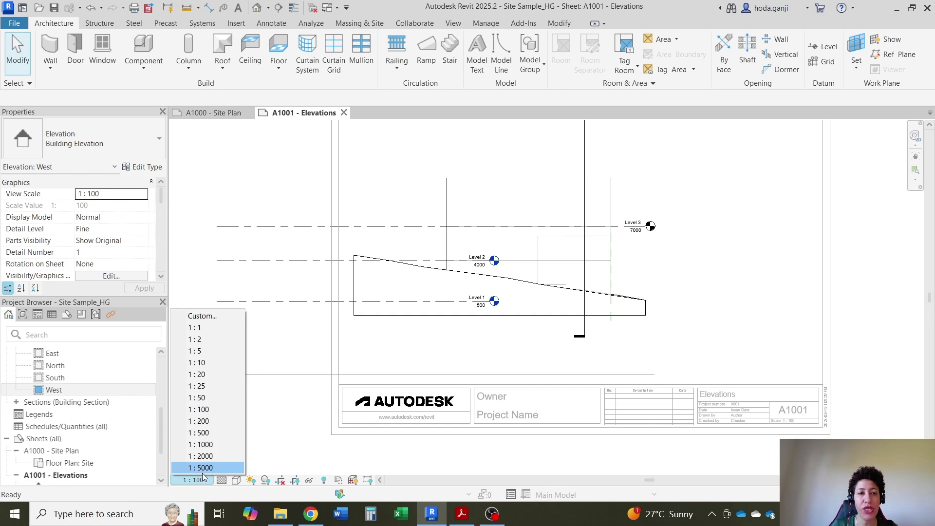
pyautogui.click(220, 318)
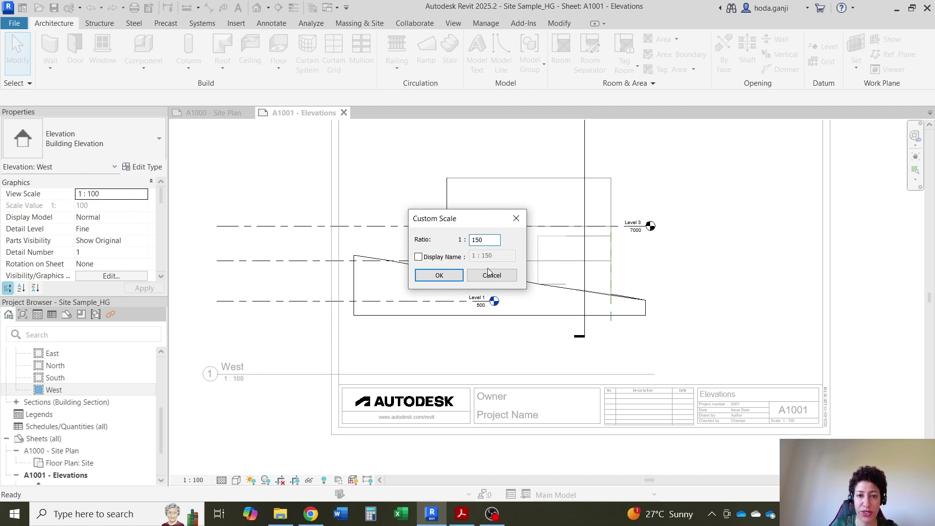
pyautogui.click(440, 274)
# Step: Show the West elevation's crop region and pull its left and lower edges in toward the terrain
pyautogui.click(296, 480)
pyautogui.click(310, 210)
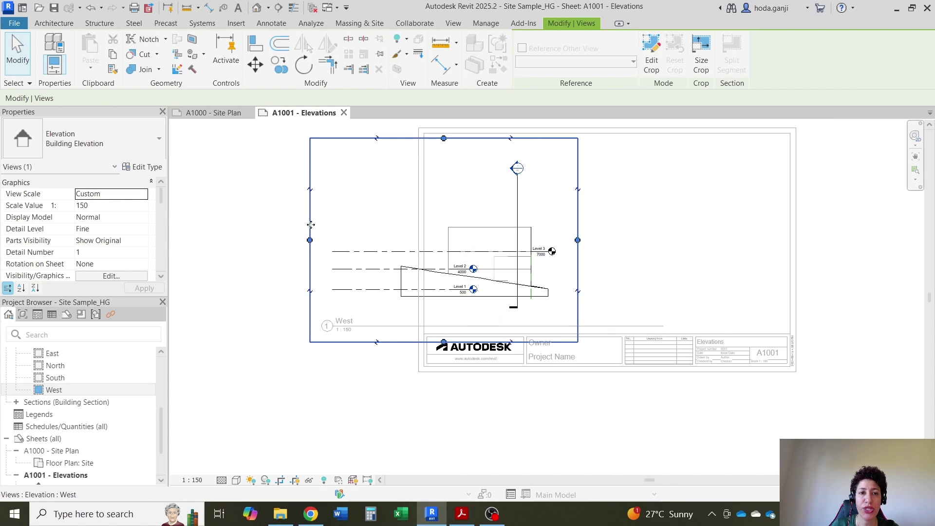
pyautogui.moveTo(310, 240); pyautogui.dragTo(390, 240)
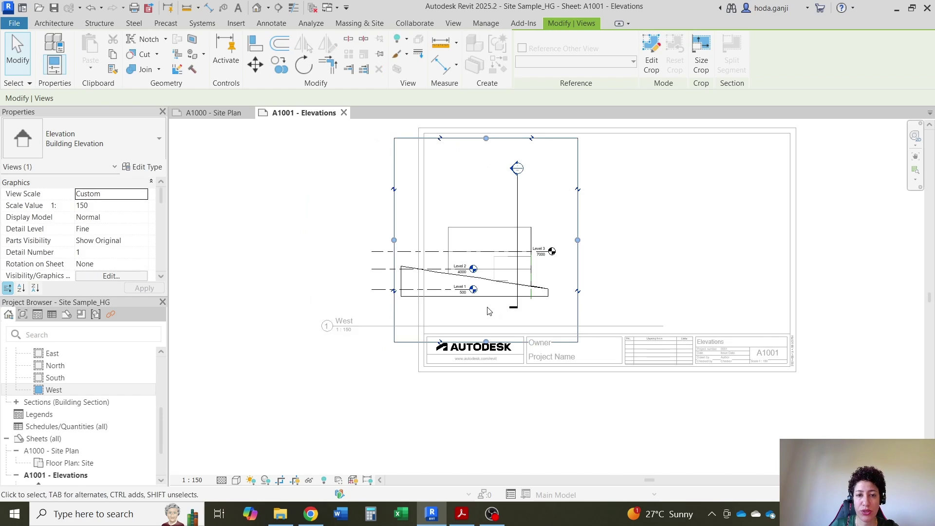
pyautogui.scroll(2, 490, 317)
pyautogui.moveTo(484, 354); pyautogui.dragTo(493, 308)
pyautogui.scroll(-1, 494, 318)
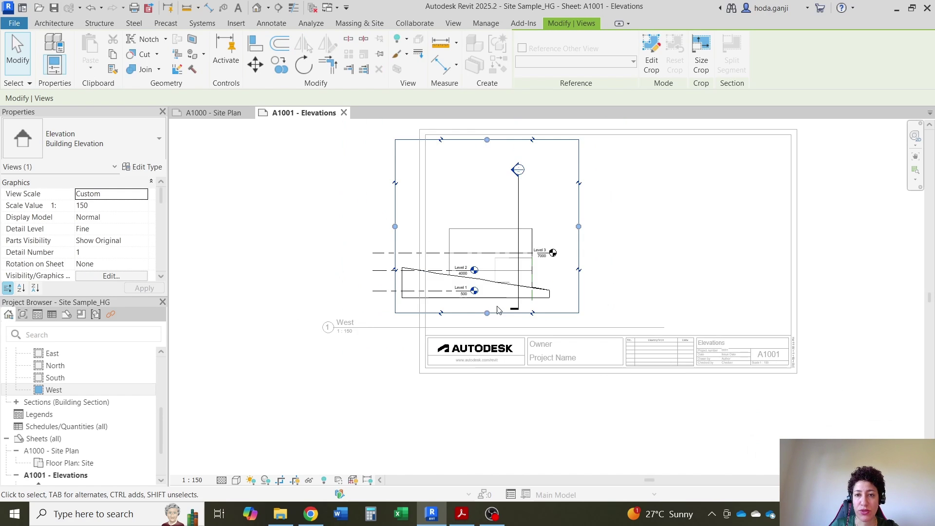
pyautogui.moveTo(493, 319); pyautogui.dragTo(495, 344, button='middle')
# Step: Pull the West crop region's upper edge down to just above the building mass and its right edge in toward the level heads
pyautogui.scroll(1, 491, 163)
pyautogui.moveTo(487, 130); pyautogui.dragTo(507, 249)
pyautogui.scroll(3, 547, 310)
pyautogui.moveTo(669, 328); pyautogui.dragTo(648, 326)
pyautogui.scroll(2, 641, 326)
pyautogui.click(628, 338)
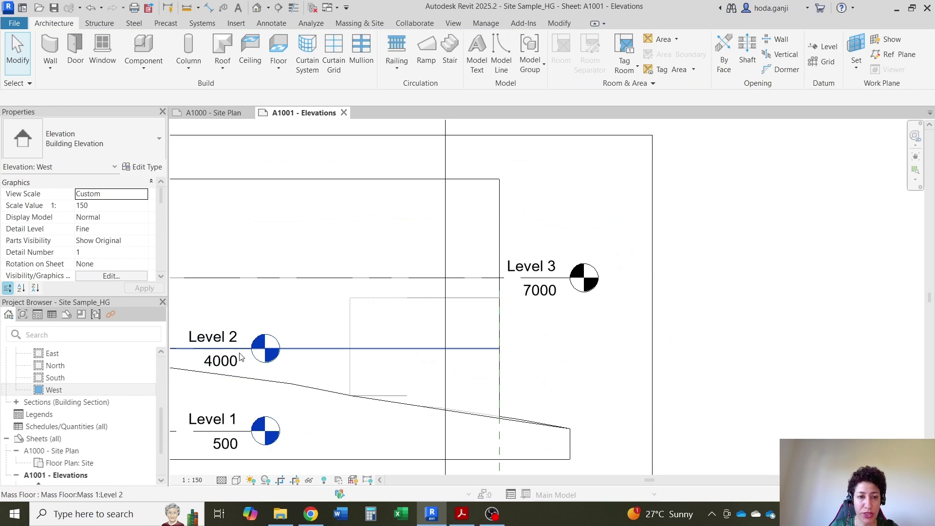
# Step: Extend the Level 1 and Level 2 lines in the West elevation so their heads sit beyond the terrain's right end
pyautogui.click(239, 352)
pyautogui.scroll(-2, 240, 382)
pyautogui.moveTo(239, 383); pyautogui.dragTo(321, 352, button='middle')
pyautogui.scroll(1, 247, 339)
pyautogui.click(275, 328)
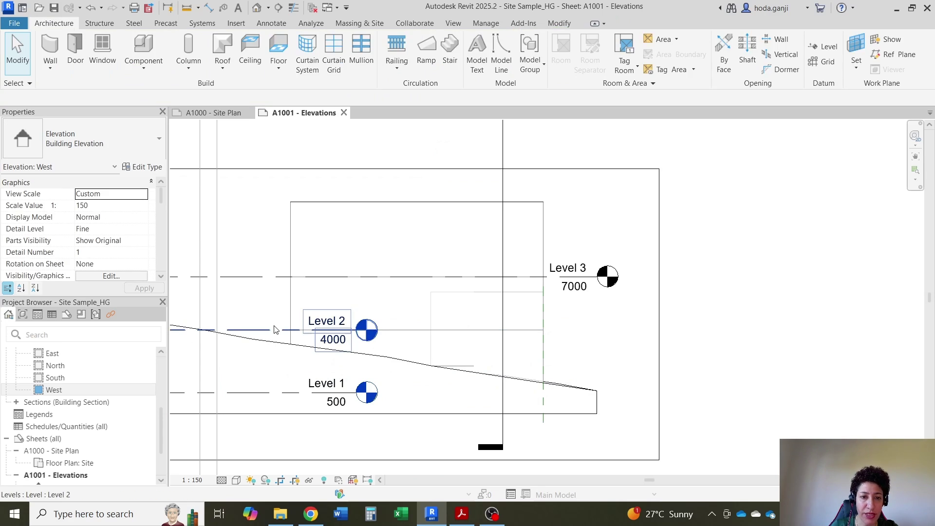
pyautogui.click(334, 336)
pyautogui.moveTo(356, 331); pyautogui.dragTo(641, 330)
# Step: Extend the Level 3 line to align its head with the Level 1 and Level 2 heads
pyautogui.click(584, 277)
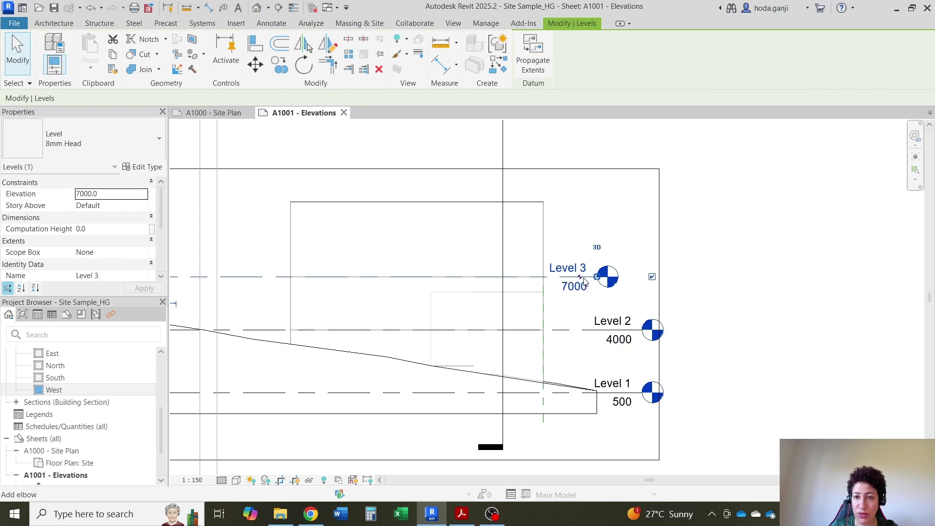
pyautogui.moveTo(597, 277); pyautogui.dragTo(647, 276)
pyautogui.click(751, 320)
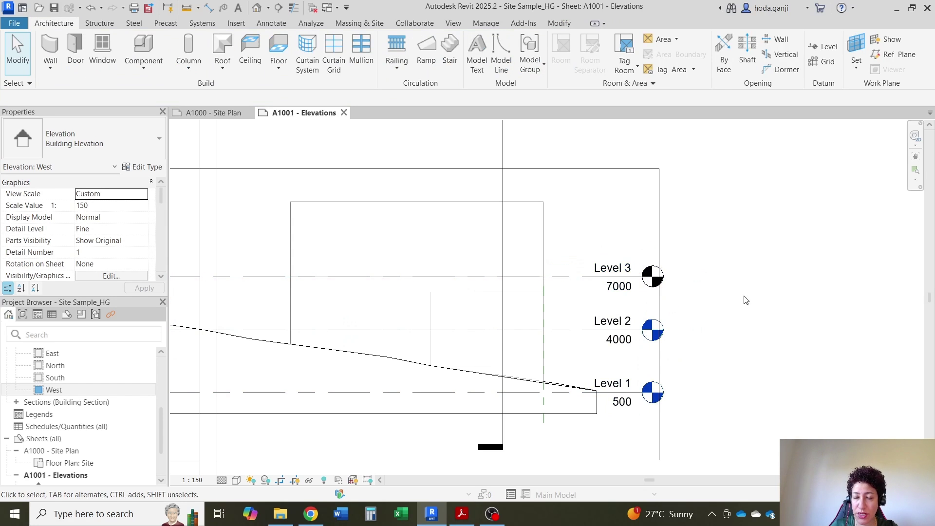
# Step: Widen the West crop region slightly past the level heads and tighten its left edge against the terrain
pyautogui.scroll(-2, 729, 271)
pyautogui.click(687, 227)
pyautogui.moveTo(686, 299); pyautogui.dragTo(694, 300)
pyautogui.moveTo(334, 300); pyautogui.dragTo(343, 299)
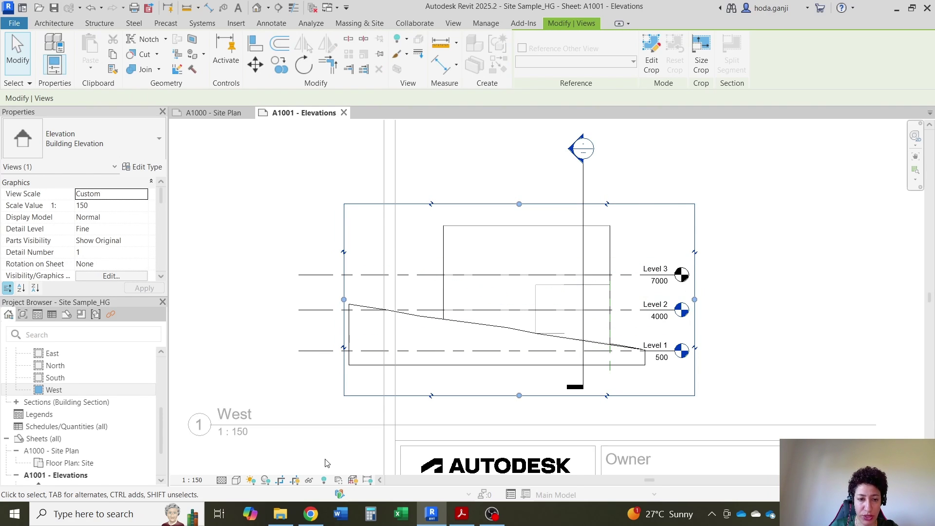
pyautogui.click(279, 481)
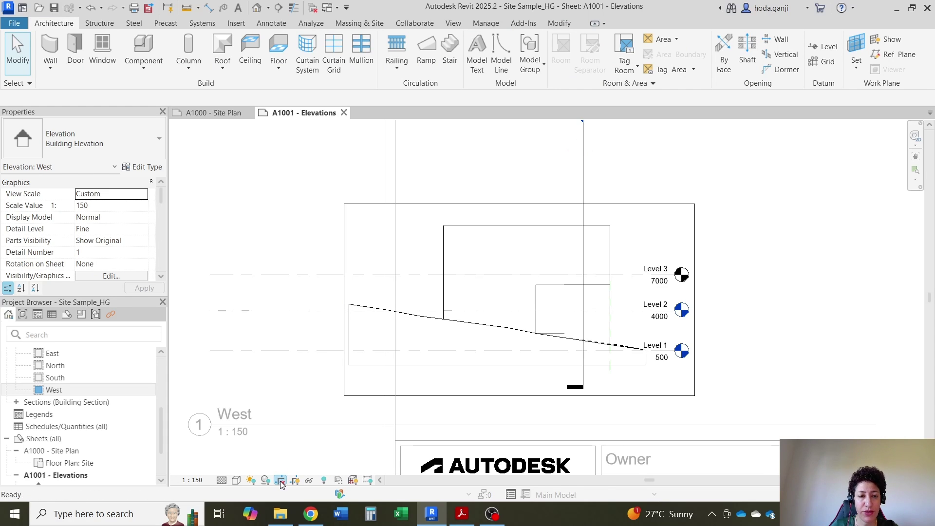
pyautogui.scroll(3, 585, 249)
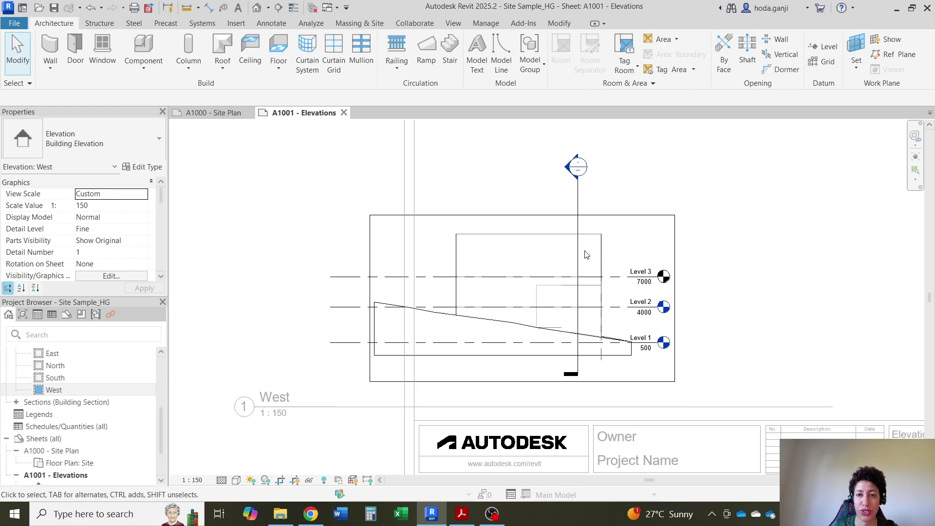
# Step: Shorten the section line in the West elevation at both ends so it fits closely around the building
pyautogui.click(571, 201)
pyautogui.scroll(1, 572, 201)
pyautogui.moveTo(572, 166); pyautogui.dragTo(579, 239)
pyautogui.scroll(-1, 578, 237)
pyautogui.scroll(5, 553, 427)
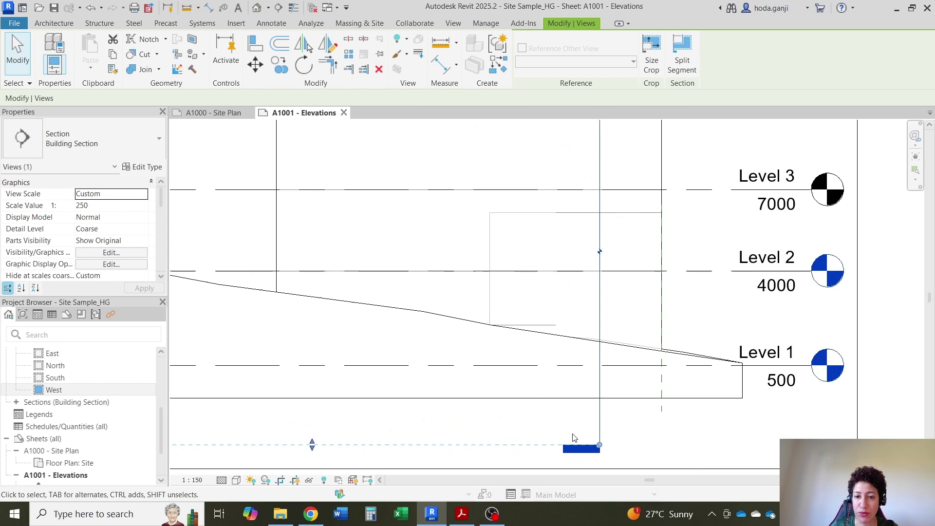
pyautogui.moveTo(602, 445); pyautogui.dragTo(603, 402)
pyautogui.scroll(-3, 412, 318)
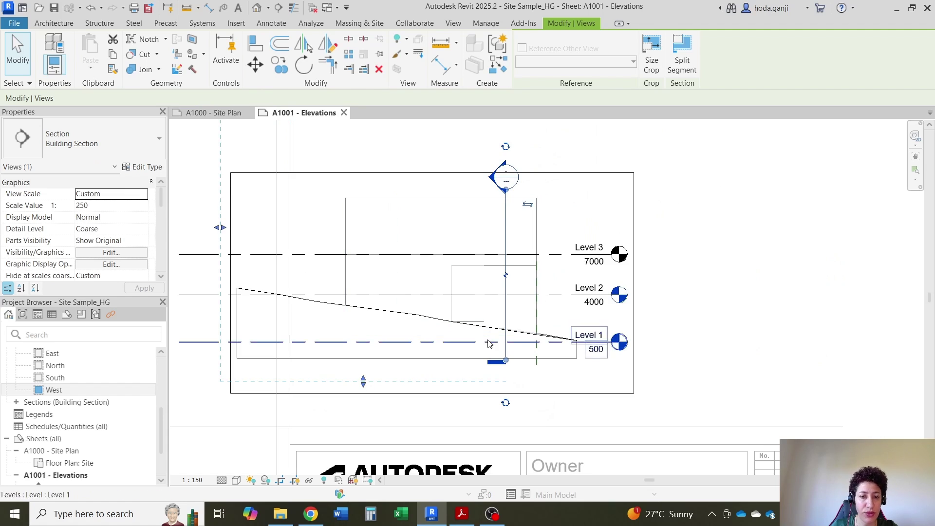
pyautogui.click(800, 281)
# Step: Hide the West elevation's crop region boundary and deactivate the view to return to the sheet
pyautogui.scroll(-1, 583, 256)
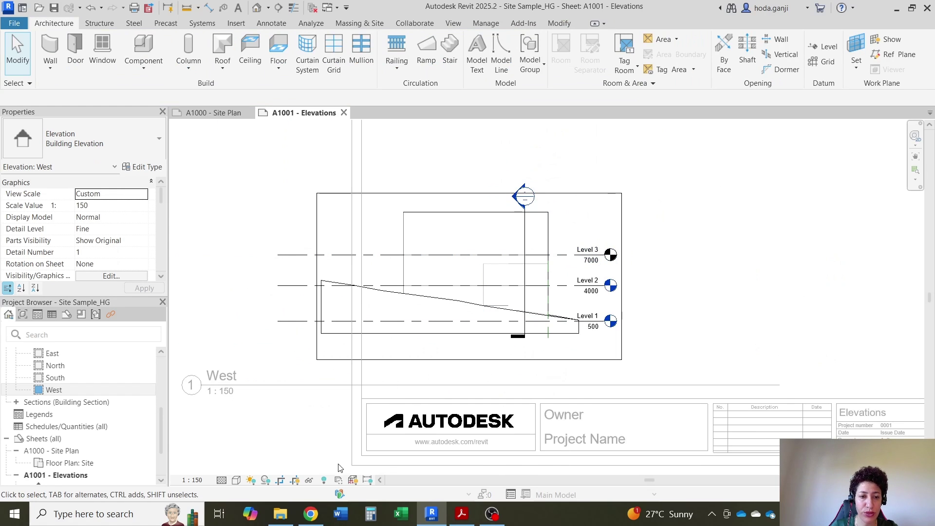
pyautogui.click(296, 481)
pyautogui.scroll(-3, 391, 216)
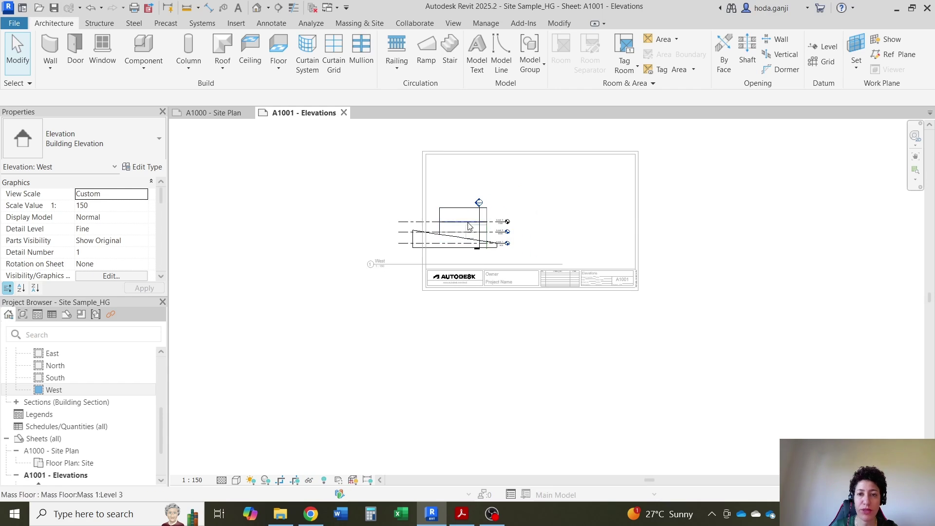
pyautogui.doubleClick(843, 208)
# Step: Move the West viewport right and up so the whole elevation lies inside the sheet border
pyautogui.scroll(1, 424, 173)
pyautogui.click(434, 250)
pyautogui.moveTo(428, 246); pyautogui.dragTo(480, 218)
pyautogui.click(397, 367)
# Step: Move the West view title directly below the elevation's lower-left corner and shorten its line to the title text
pyautogui.scroll(1, 396, 370)
pyautogui.click(390, 268)
pyautogui.moveTo(382, 266); pyautogui.dragTo(429, 252)
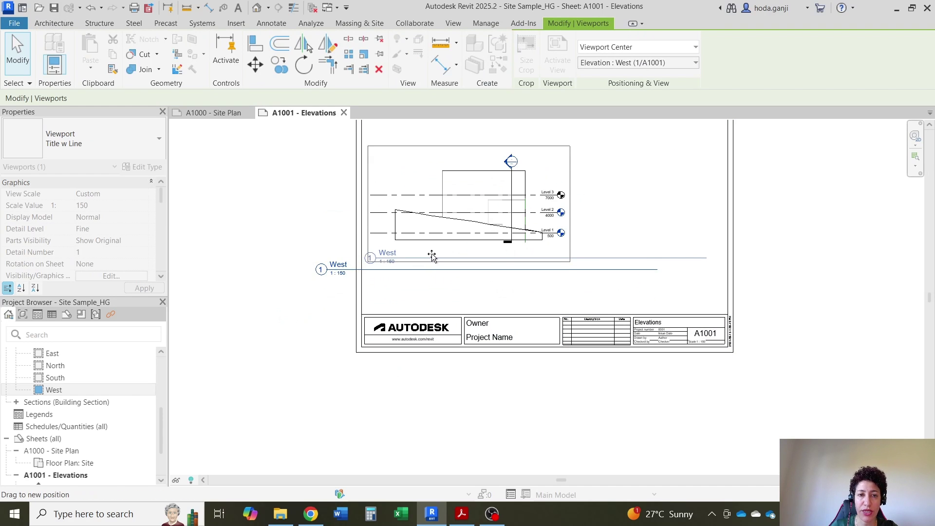
pyautogui.click(486, 157)
pyautogui.moveTo(706, 258); pyautogui.dragTo(403, 277)
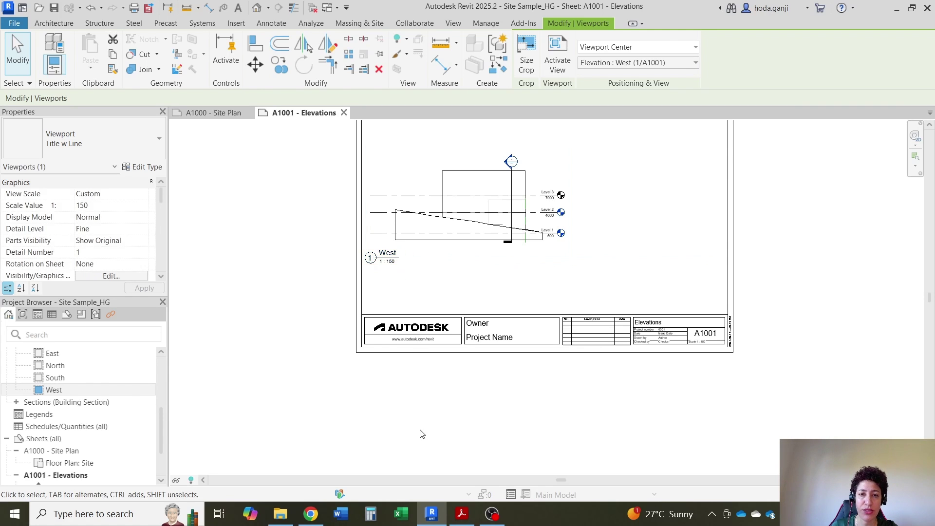
pyautogui.press('Escape')
pyautogui.scroll(3, 598, 263)
pyautogui.scroll(2, 486, 181)
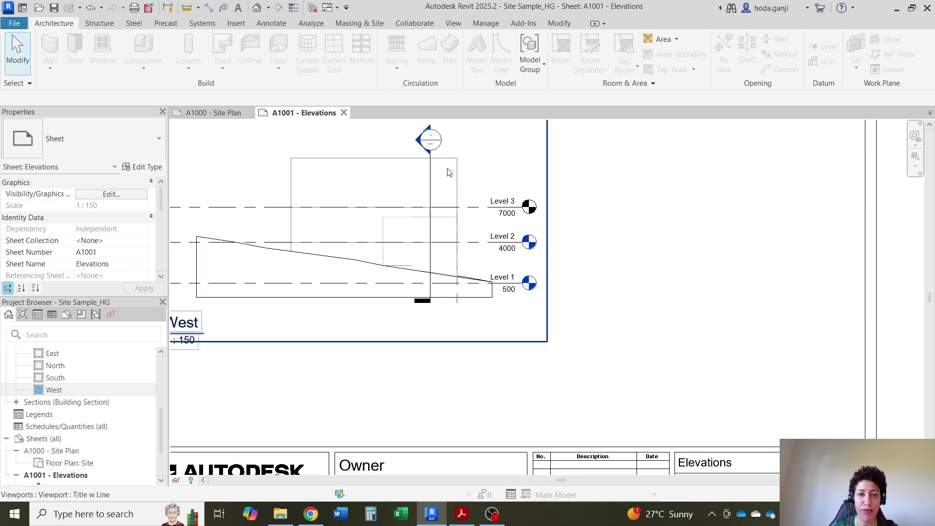
pyautogui.scroll(-1, 589, 263)
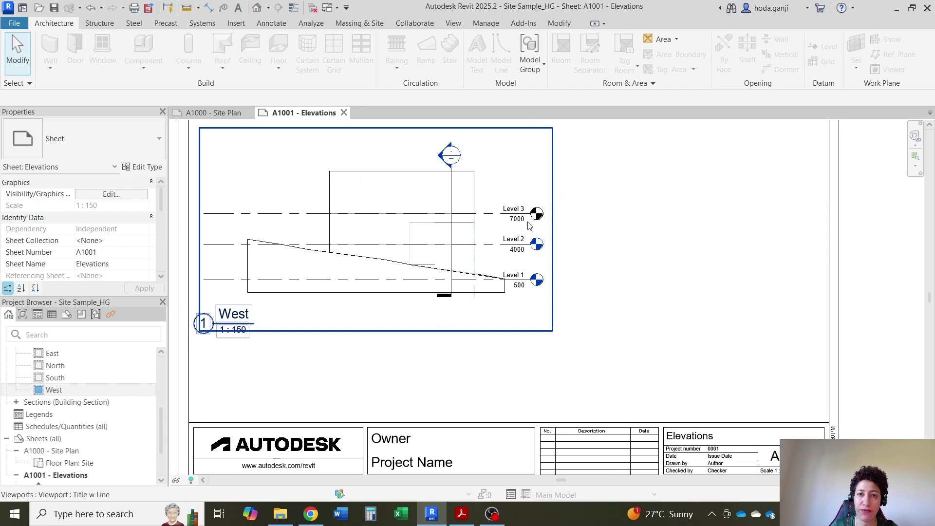
pyautogui.scroll(1, 524, 225)
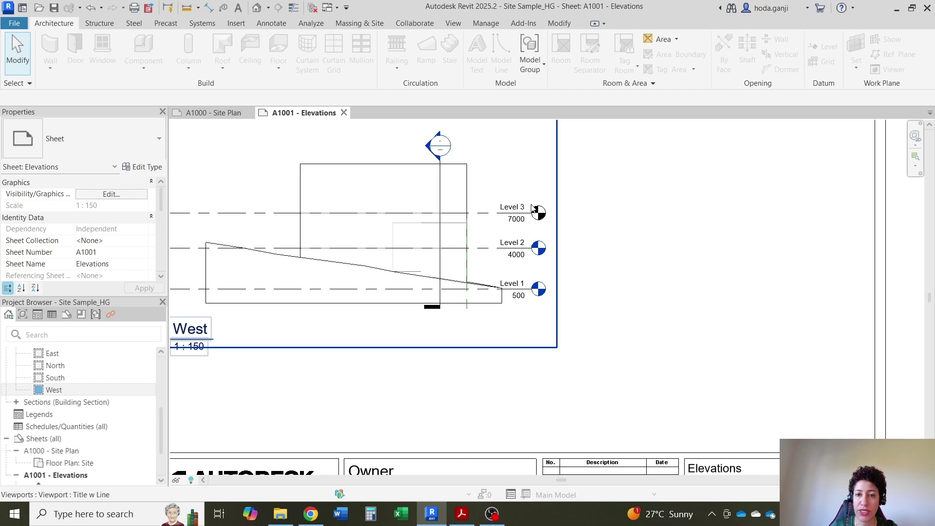
pyautogui.scroll(-1, 82, 429)
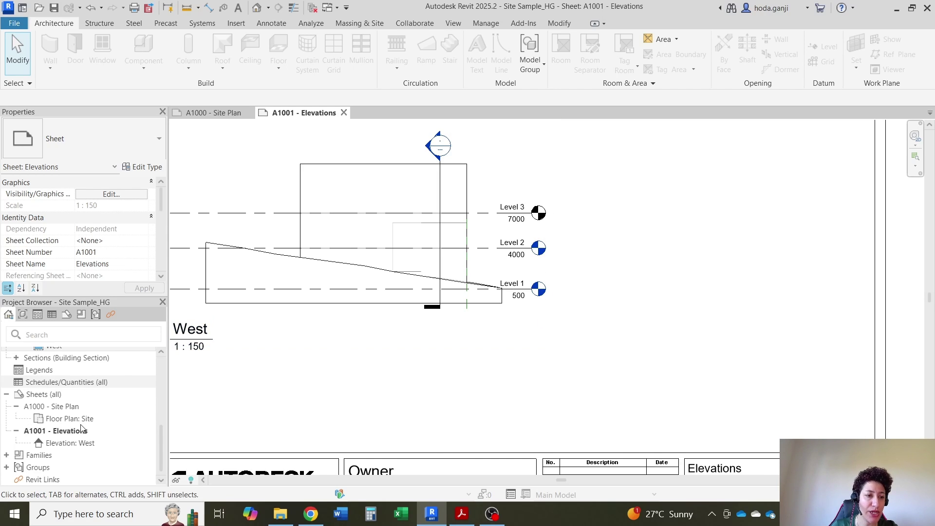
# Step: Open the East elevation view and set its custom view scale to 1:150
pyautogui.scroll(3, 73, 438)
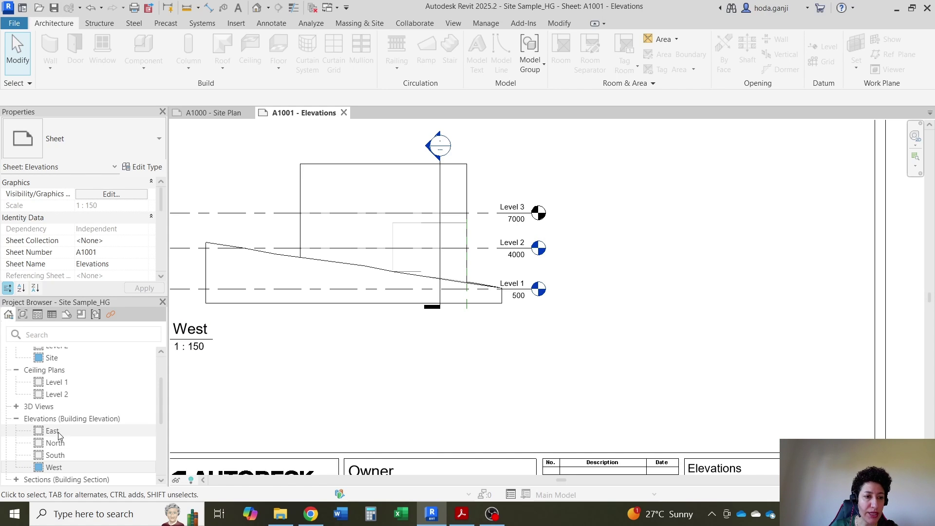
pyautogui.doubleClick(54, 431)
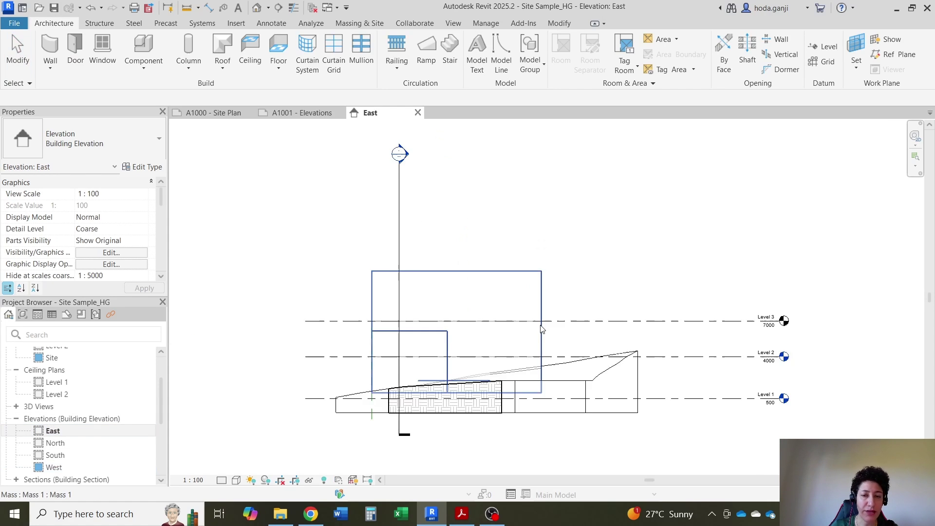
pyautogui.click(204, 480)
pyautogui.click(237, 317)
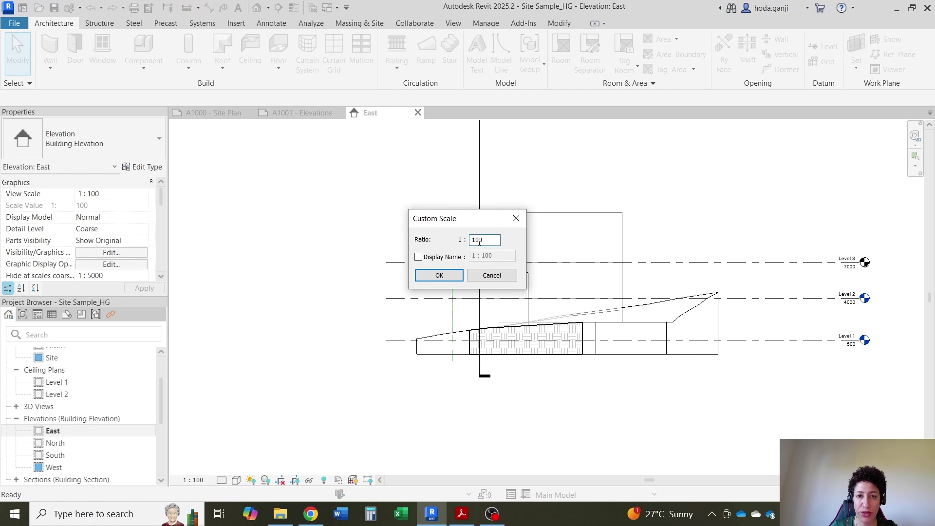
pyautogui.press('BackSpace')
pyautogui.press('BackSpace')
pyautogui.write('50')
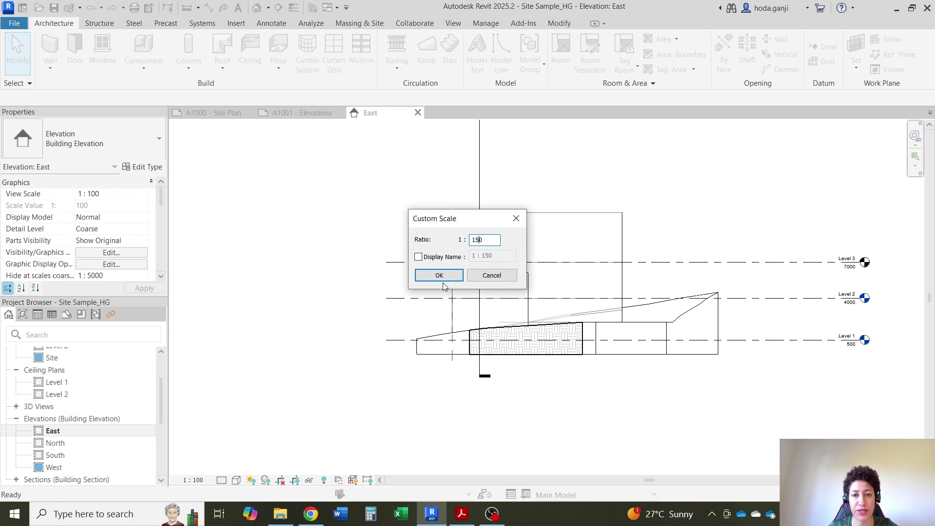
pyautogui.click(441, 275)
pyautogui.scroll(-1, 307, 241)
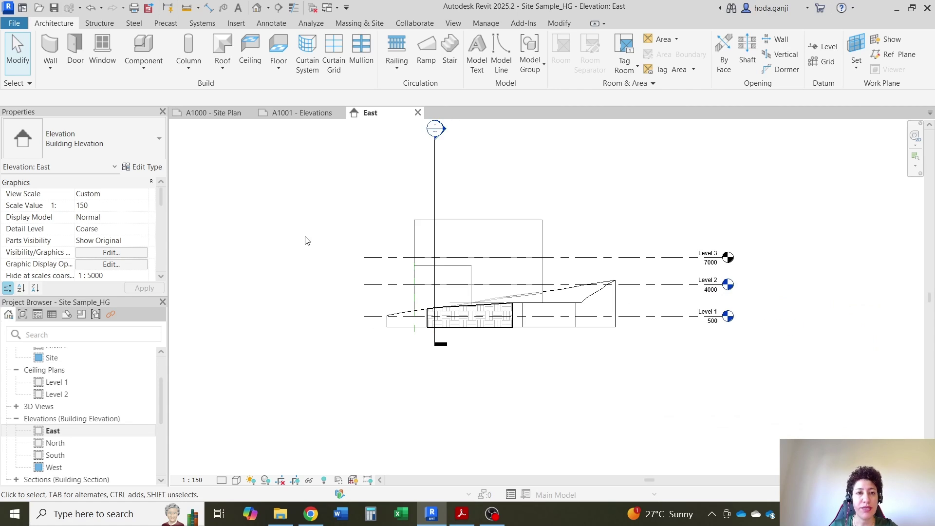
# Step: Return to sheet A1001 - Elevations and place the East elevation on it to the right of the West elevation
pyautogui.click(301, 113)
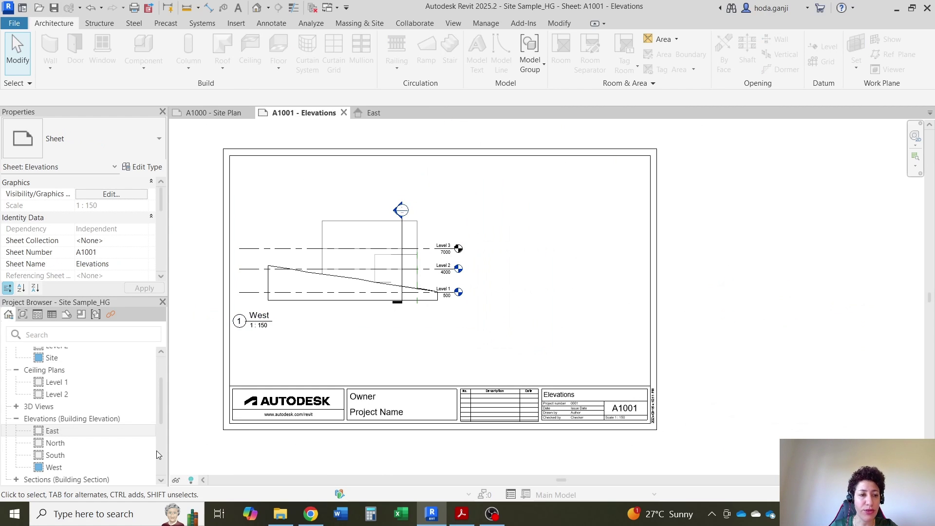
pyautogui.click(52, 431)
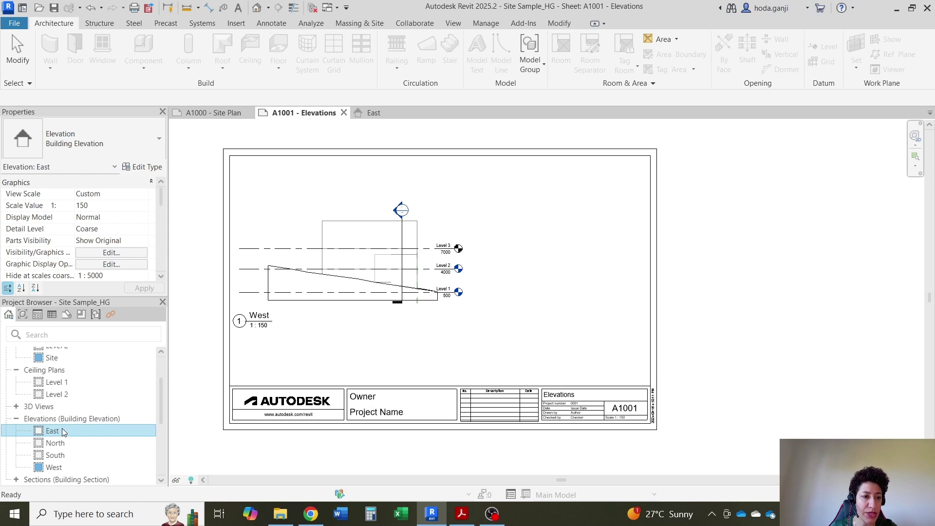
pyautogui.moveTo(625, 270); pyautogui.dragTo(626, 235)
pyautogui.click(738, 383)
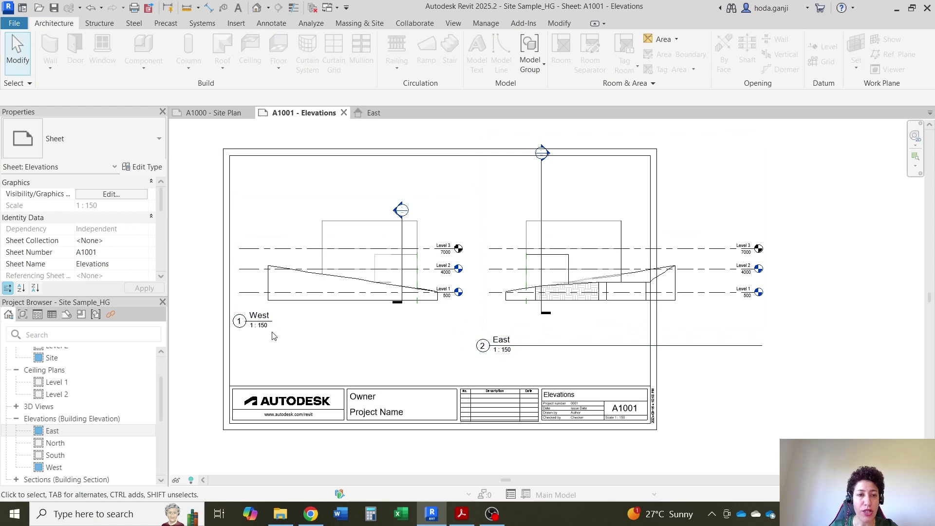
pyautogui.scroll(2, 238, 312)
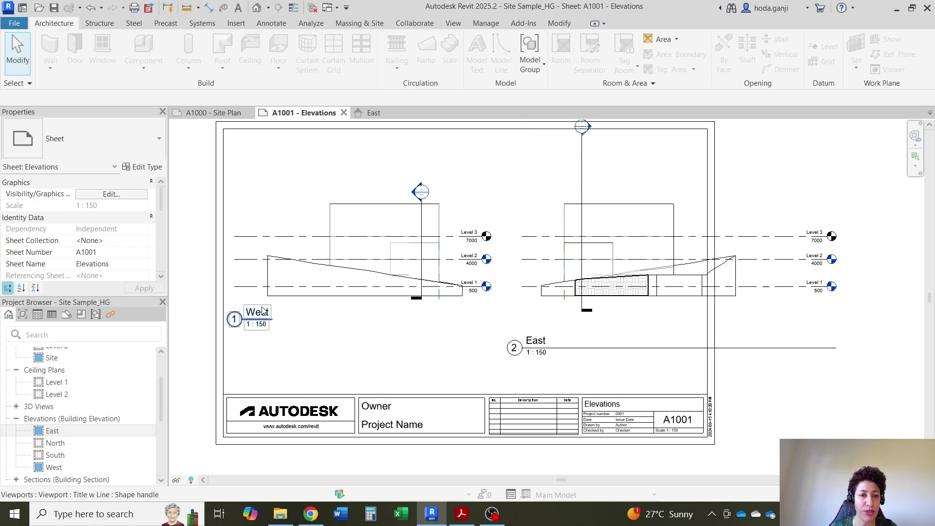
pyautogui.click(326, 230)
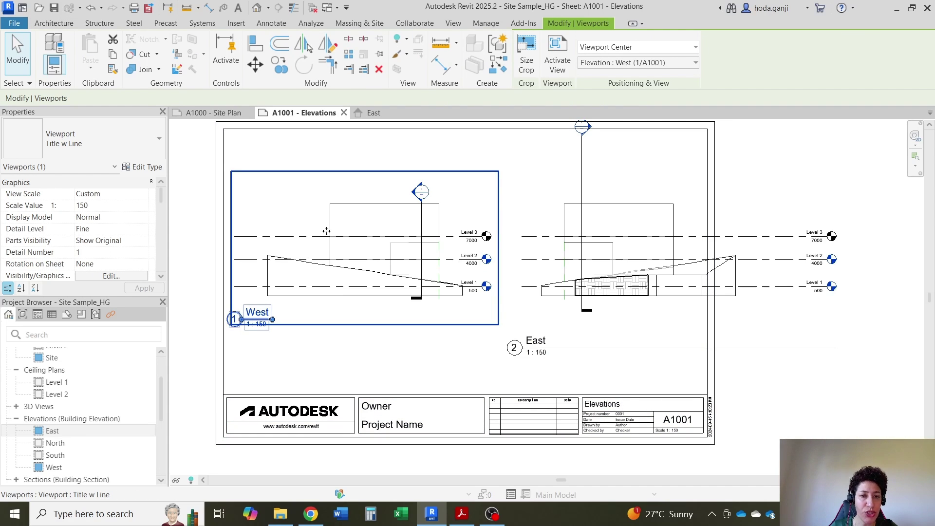
pyautogui.click(633, 249)
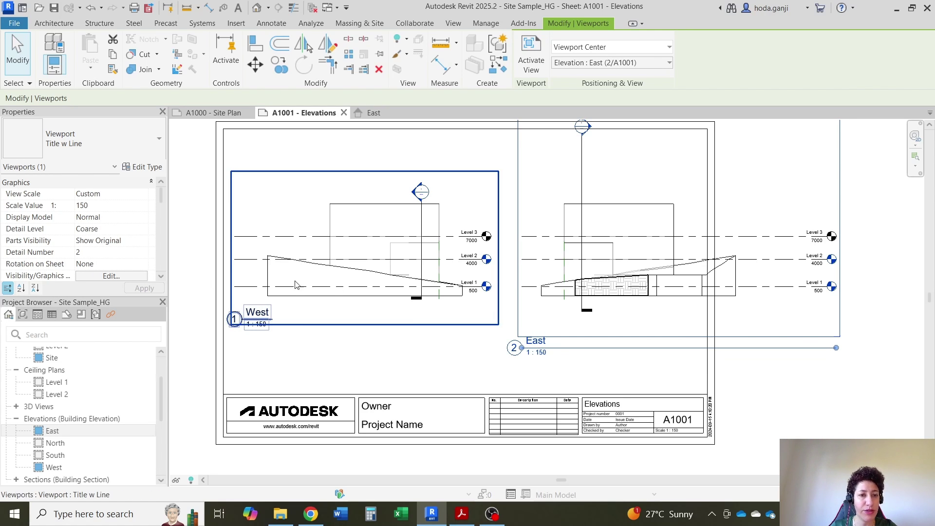
pyautogui.click(850, 401)
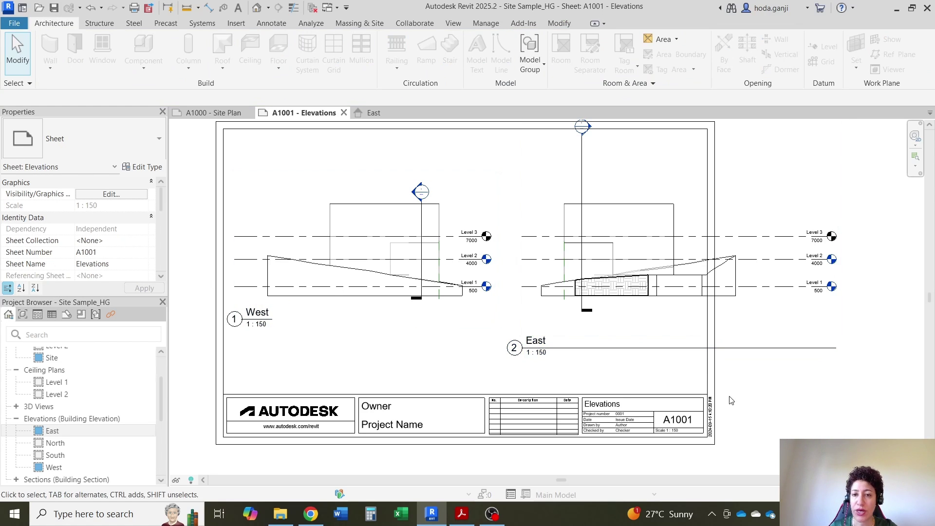
pyautogui.scroll(-1, 575, 369)
# Step: Activate the East view on the sheet, show its crop region, and pull the crop boundary in tightly around the building and terrain
pyautogui.doubleClick(742, 228)
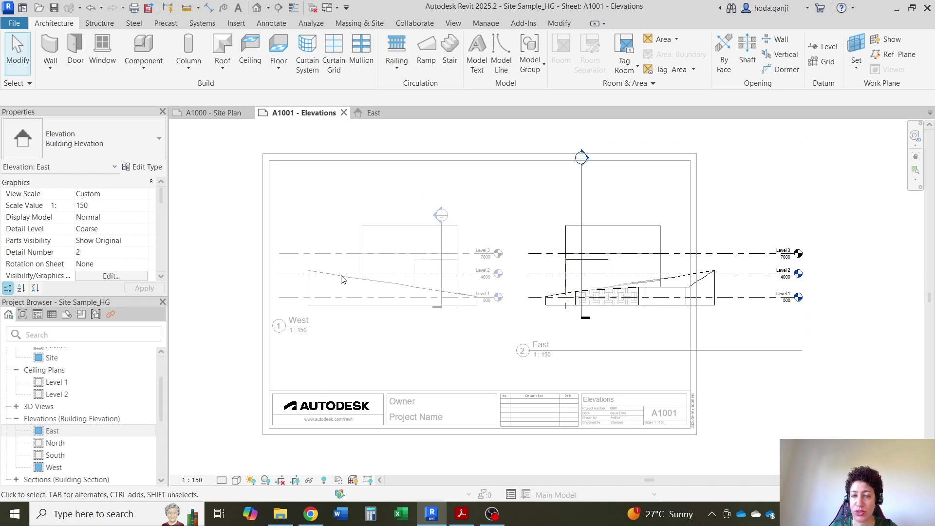
pyautogui.scroll(-1, 343, 280)
pyautogui.click(297, 481)
pyautogui.scroll(2, 617, 272)
pyautogui.click(371, 241)
pyautogui.moveTo(370, 241); pyautogui.dragTo(417, 241)
pyautogui.moveTo(582, 375); pyautogui.dragTo(577, 325)
pyautogui.scroll(-2, 521, 465)
pyautogui.moveTo(567, 196); pyautogui.dragTo(580, 276)
pyautogui.scroll(2, 699, 313)
pyautogui.moveTo(699, 313); pyautogui.dragTo(558, 300)
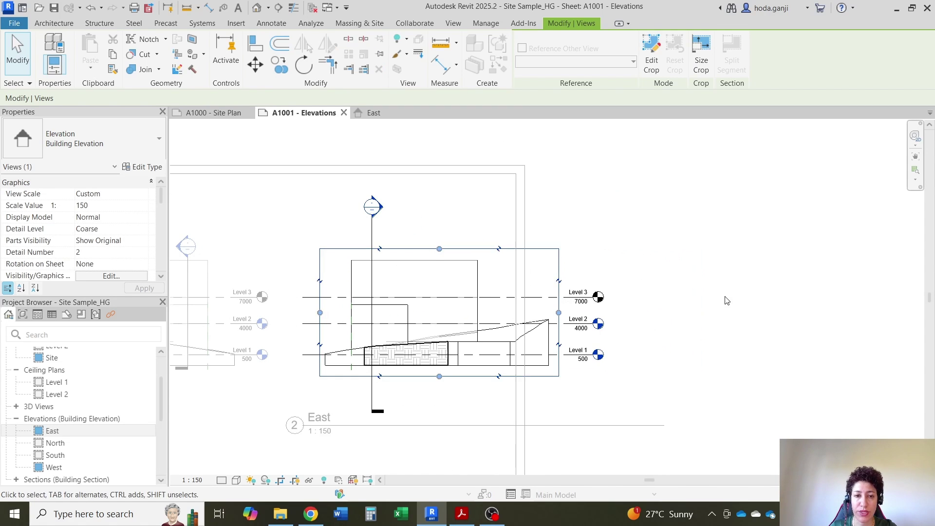
# Step: Shorten the section line in the East elevation at both ends so it fits closely around the building
pyautogui.moveTo(388, 304); pyautogui.dragTo(474, 301, button='middle')
pyautogui.click(452, 237)
pyautogui.click(458, 234)
pyautogui.scroll(2, 458, 234)
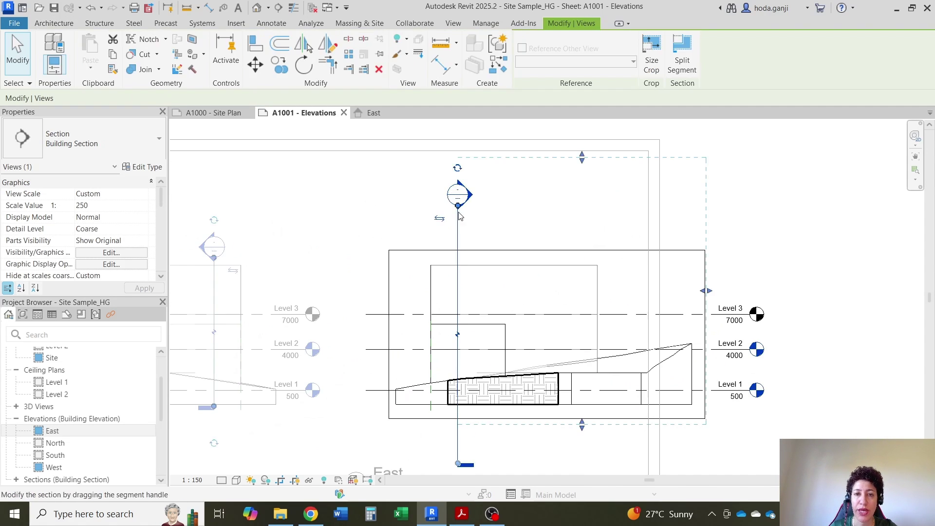
pyautogui.moveTo(457, 205); pyautogui.dragTo(457, 275)
pyautogui.scroll(-4, 469, 244)
pyautogui.scroll(5, 461, 419)
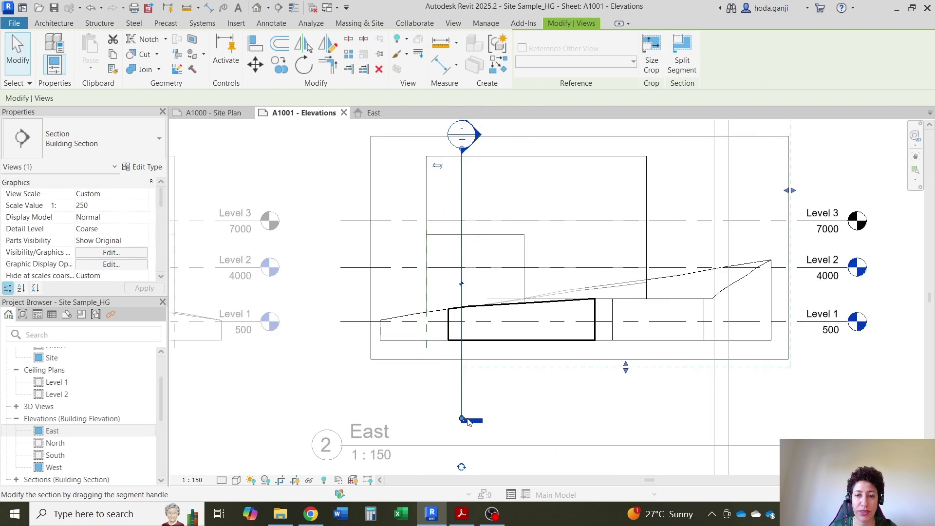
pyautogui.moveTo(460, 419); pyautogui.dragTo(461, 365)
pyautogui.scroll(-3, 384, 303)
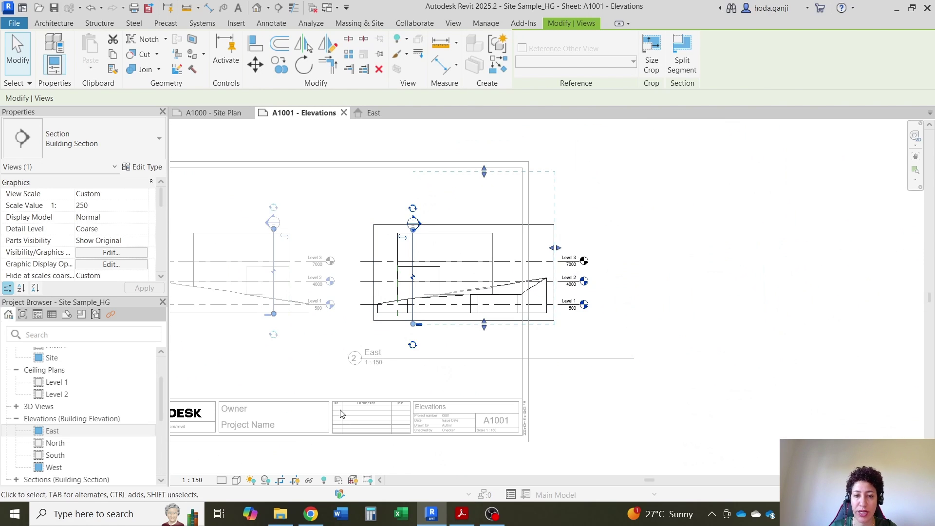
# Step: Hide the East elevation's crop region boundary, keep the view cropped, and deactivate the view to return to the sheet
pyautogui.press('Escape')
pyautogui.click(281, 483)
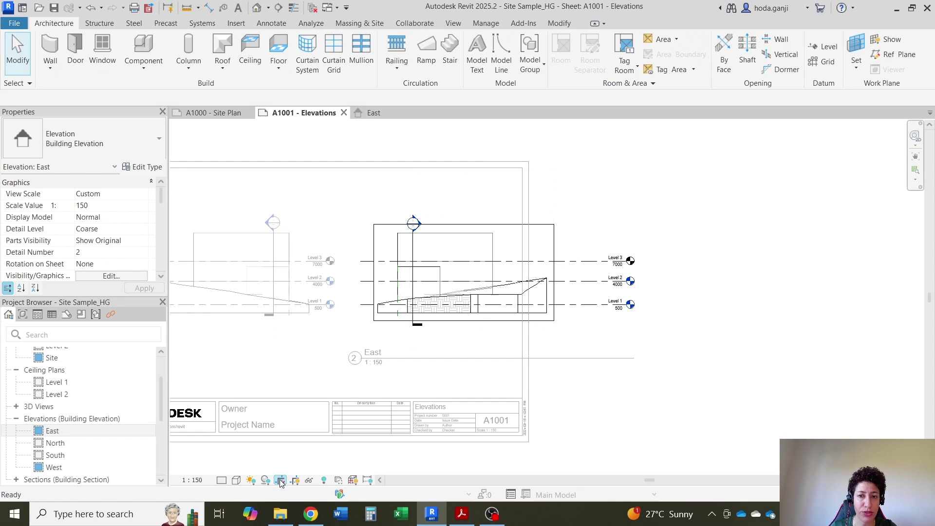
pyautogui.click(281, 481)
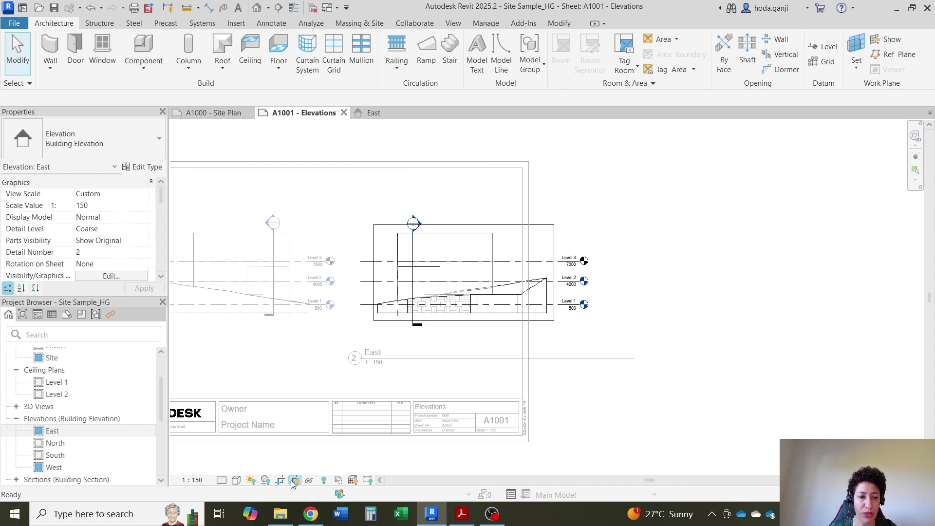
pyautogui.click(295, 480)
pyautogui.doubleClick(761, 225)
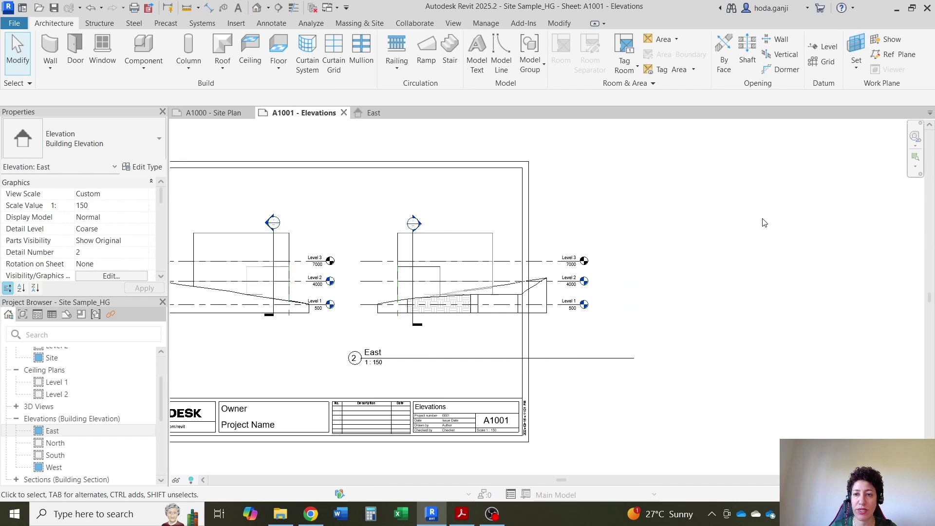
# Step: Move the East view title up so it sits close beneath the elevation
pyautogui.click(530, 331)
pyautogui.moveTo(530, 332); pyautogui.dragTo(552, 306)
pyautogui.click(815, 360)
# Step: Move the East viewport up and left until it sits directly beside the West elevation's level heads
pyautogui.scroll(2, 444, 231)
pyautogui.moveTo(540, 246); pyautogui.dragTo(500, 193)
pyautogui.scroll(3, 455, 181)
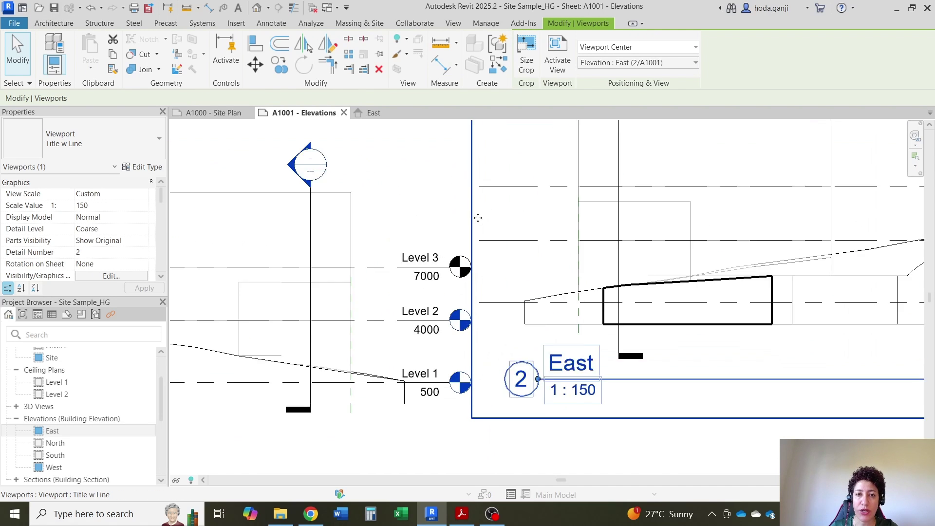
pyautogui.click(461, 209)
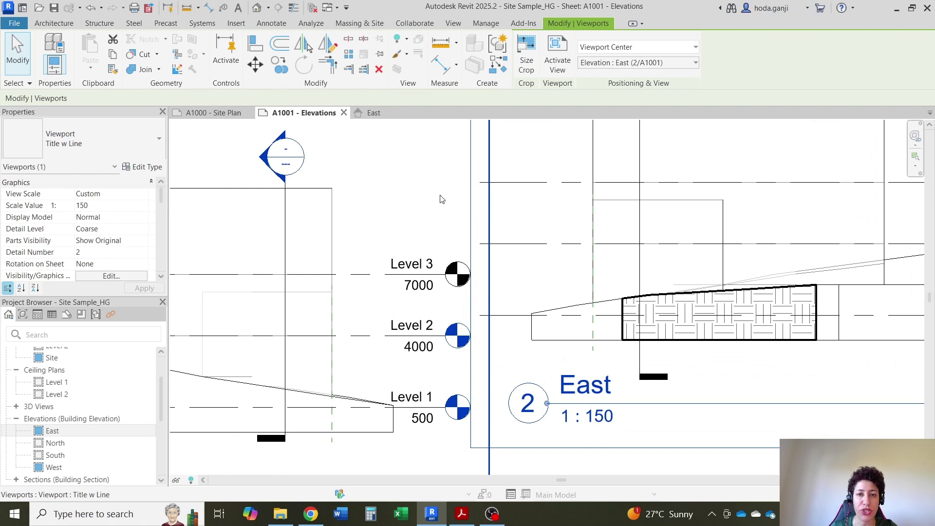
pyautogui.click(536, 186)
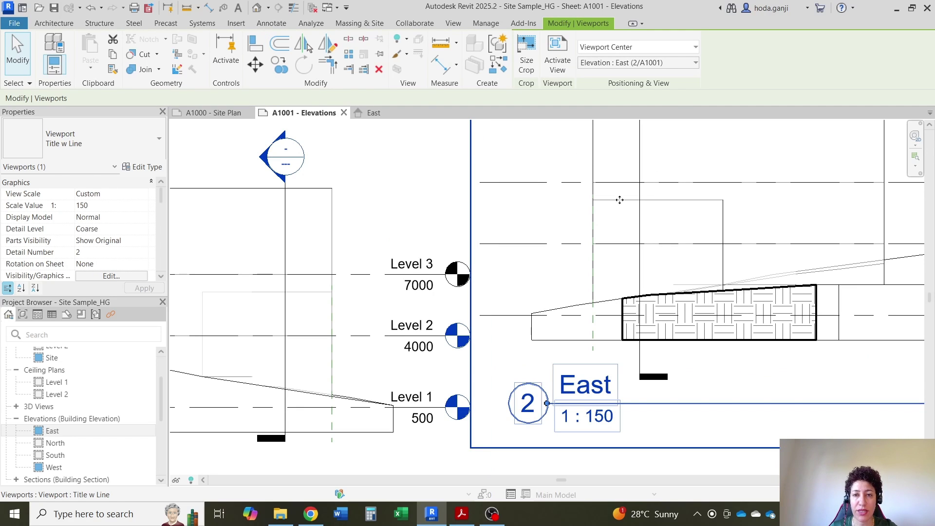
# Step: Move the East viewport straight down so its Level 3 line aligns with the West elevation's Level 3 line
pyautogui.press('m')
pyautogui.press('v')
pyautogui.click(481, 183)
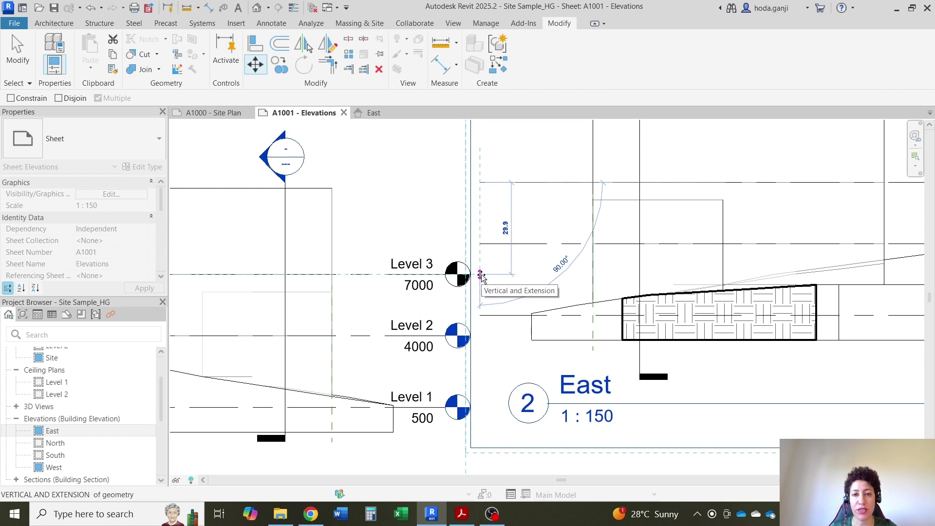
pyautogui.click(481, 276)
pyautogui.scroll(-5, 480, 276)
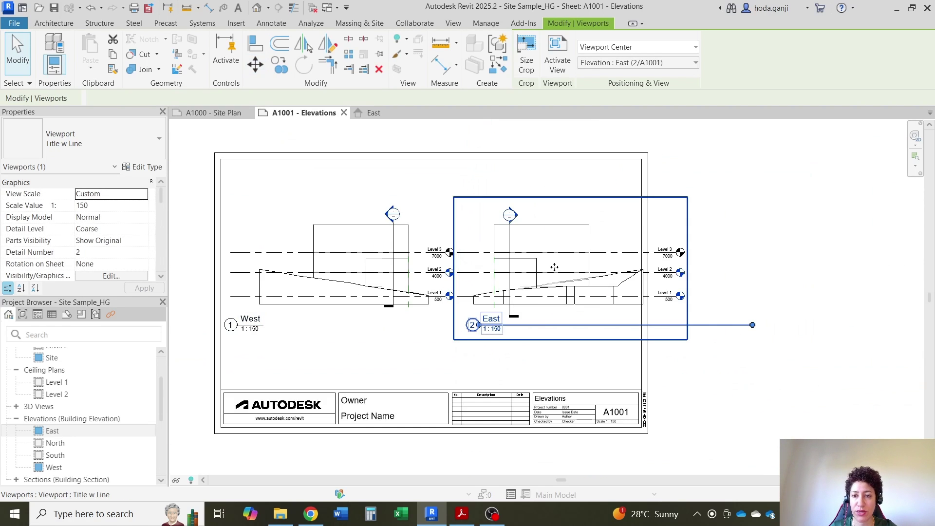
pyautogui.press('Escape')
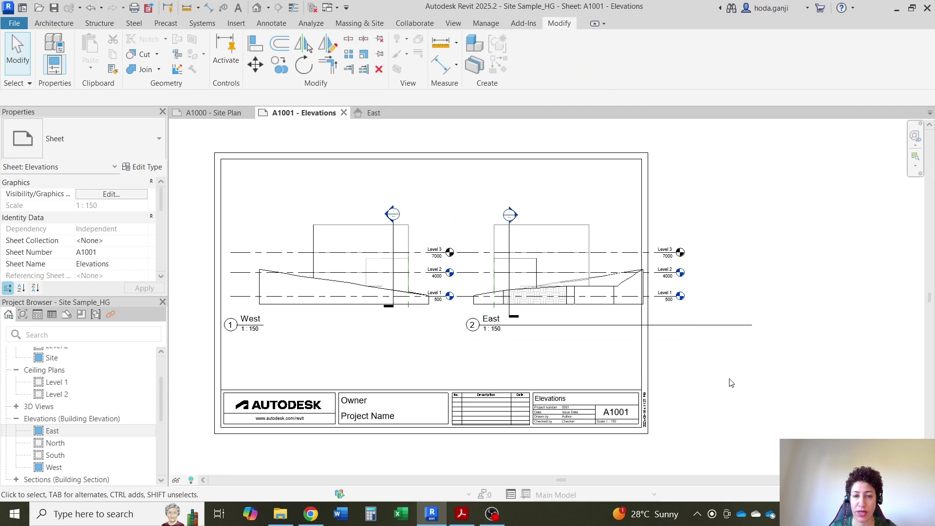
# Step: Align the East view title with the West title and shorten its line to the title text
pyautogui.click(526, 328)
pyautogui.moveTo(524, 339); pyautogui.dragTo(526, 328)
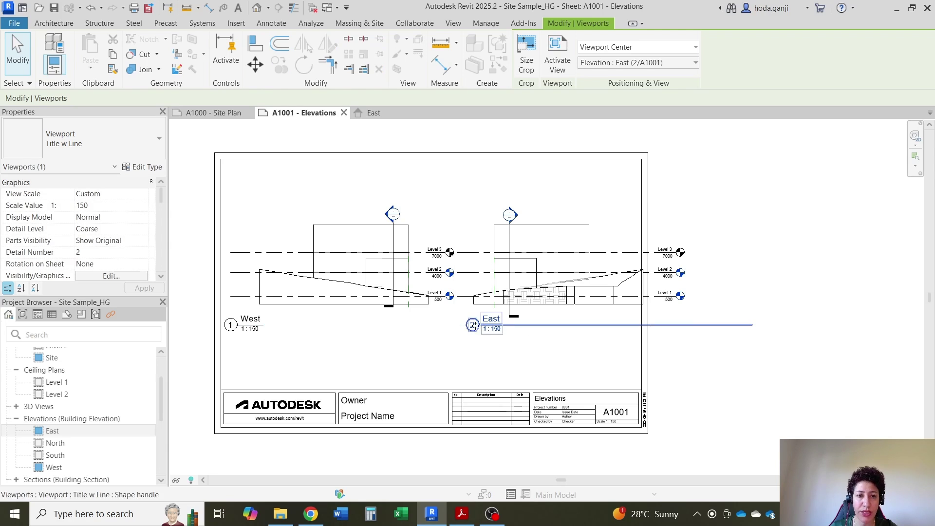
pyautogui.moveTo(753, 327); pyautogui.dragTo(625, 329)
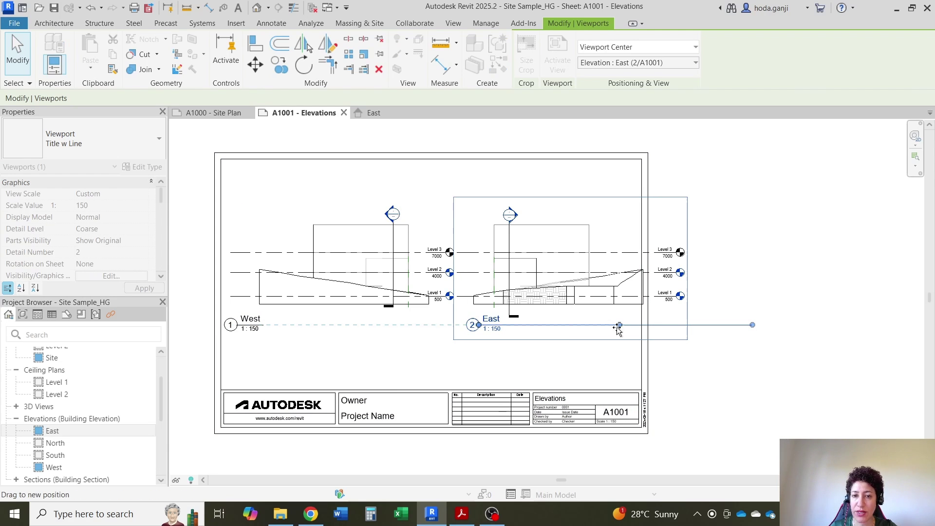
pyautogui.moveTo(507, 326); pyautogui.dragTo(506, 324)
pyautogui.click(730, 369)
# Step: Reactivate the East view and shorten the section line's lower end to just below the terrain, level with the West one
pyautogui.scroll(2, 441, 245)
pyautogui.scroll(1, 441, 247)
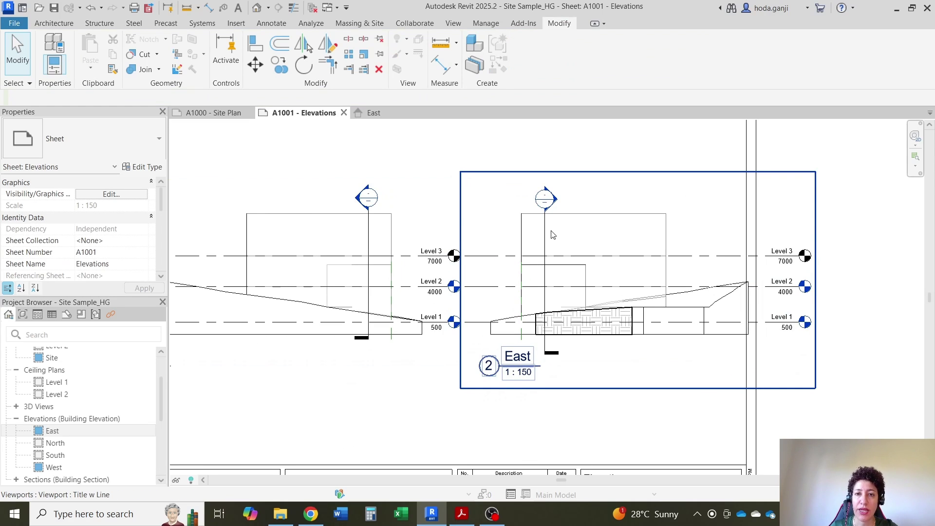
pyautogui.doubleClick(548, 230)
pyautogui.scroll(3, 559, 337)
pyautogui.click(541, 359)
pyautogui.click(541, 360)
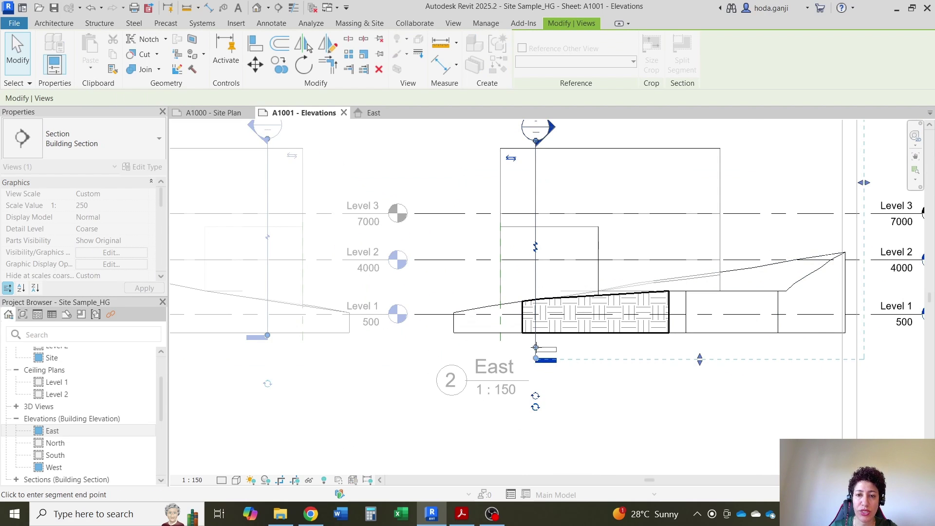
pyautogui.moveTo(535, 337); pyautogui.dragTo(535, 338)
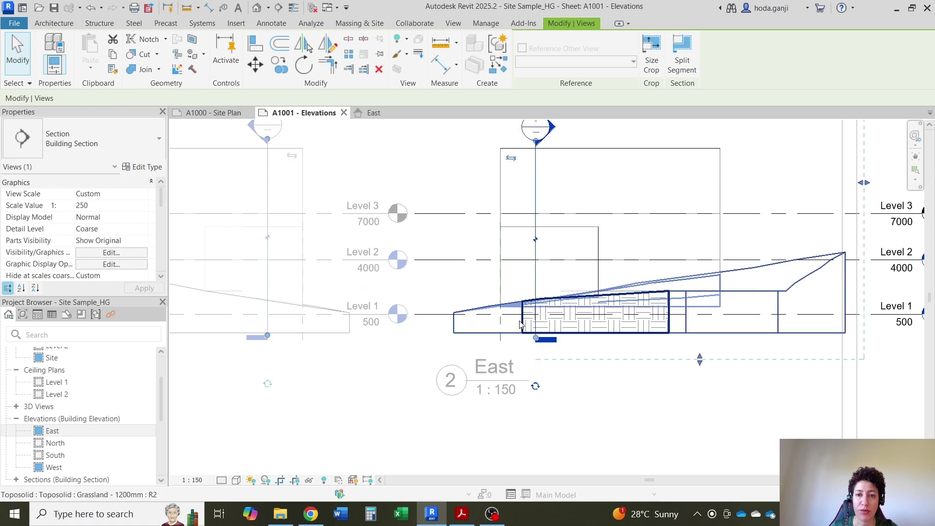
# Step: Deactivate the East view and nudge its viewport left, closer to the West elevation
pyautogui.scroll(-1, 520, 318)
pyautogui.doubleClick(606, 419)
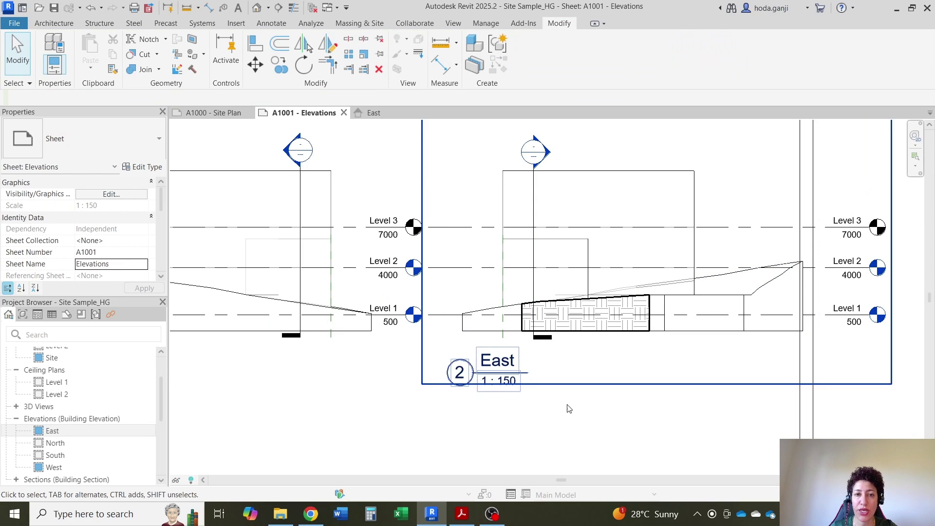
pyautogui.scroll(1, 373, 233)
pyautogui.scroll(-3, 373, 234)
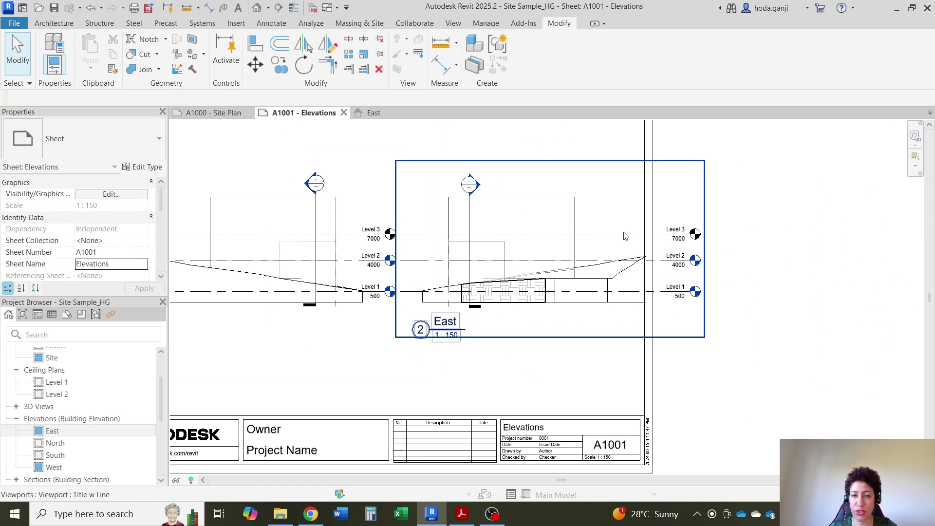
pyautogui.click(622, 237)
pyautogui.press('Left')
pyautogui.press('Left')
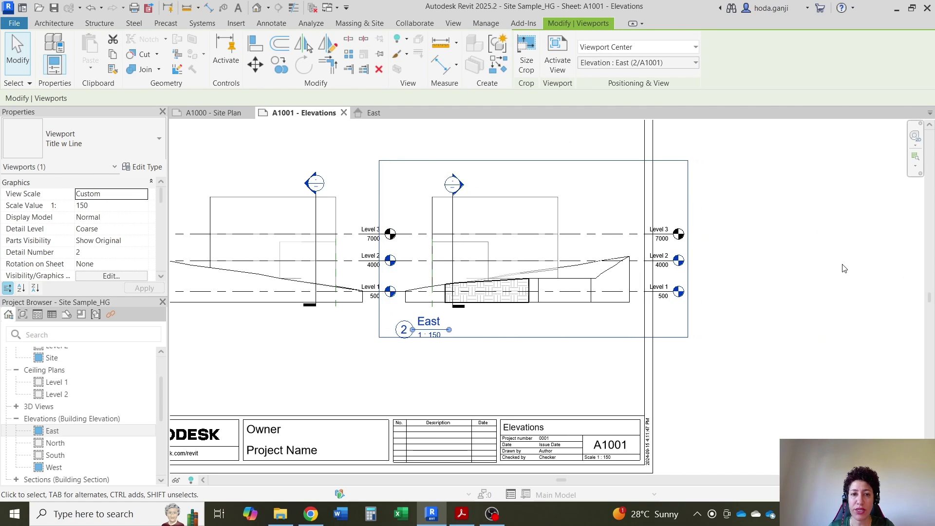
pyautogui.press('Right')
pyautogui.click(833, 265)
# Step: Activate the West view, hide the right-end heads of Levels 3, 2 and 1, and return to the sheet
pyautogui.scroll(3, 298, 238)
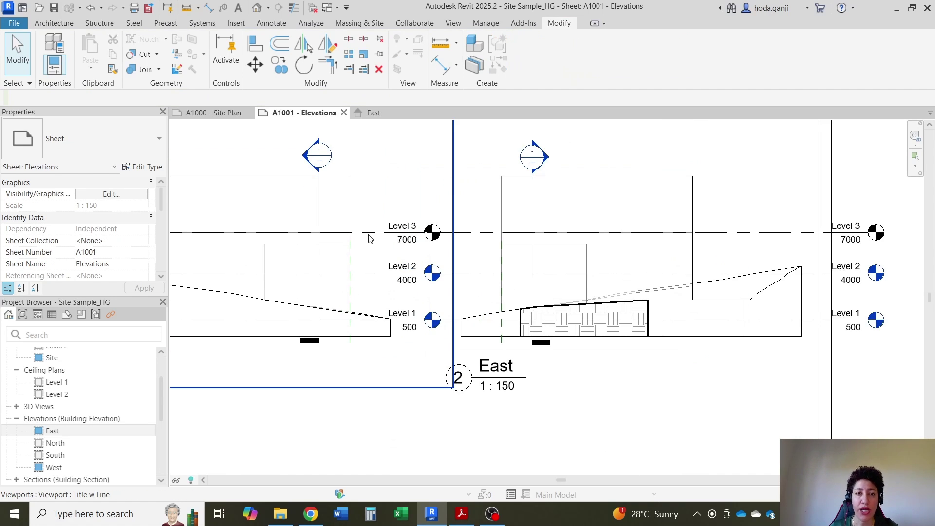
pyautogui.scroll(-4, 612, 250)
pyautogui.scroll(2, 350, 273)
pyautogui.scroll(1, 477, 259)
pyautogui.doubleClick(490, 234)
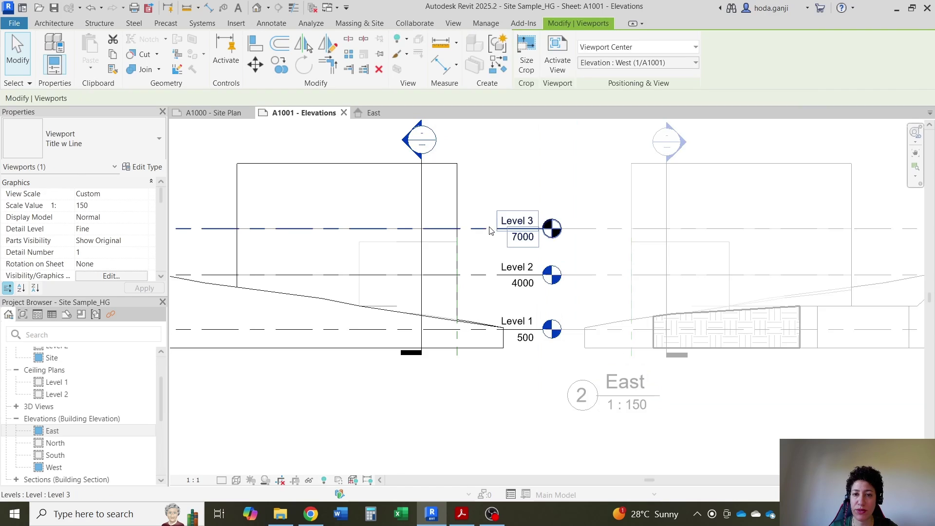
pyautogui.scroll(2, 491, 235)
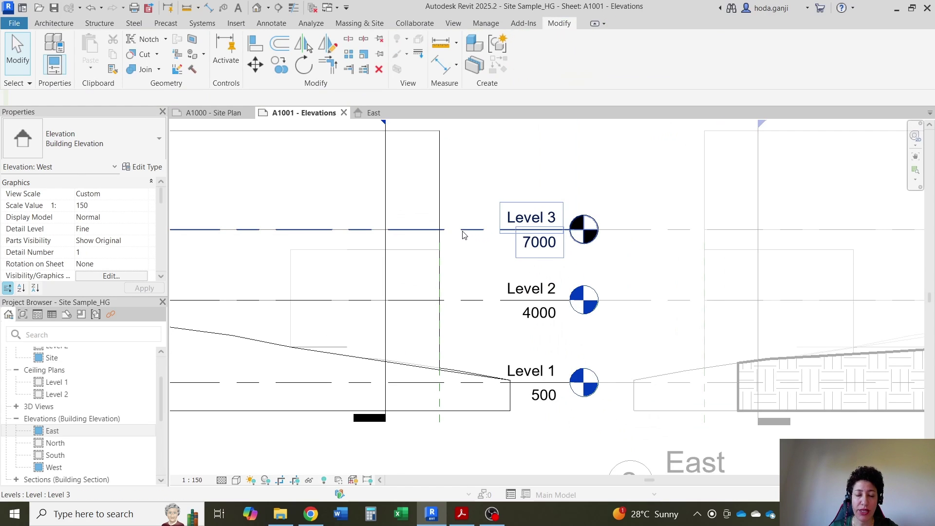
pyautogui.scroll(1, 467, 237)
pyautogui.click(478, 228)
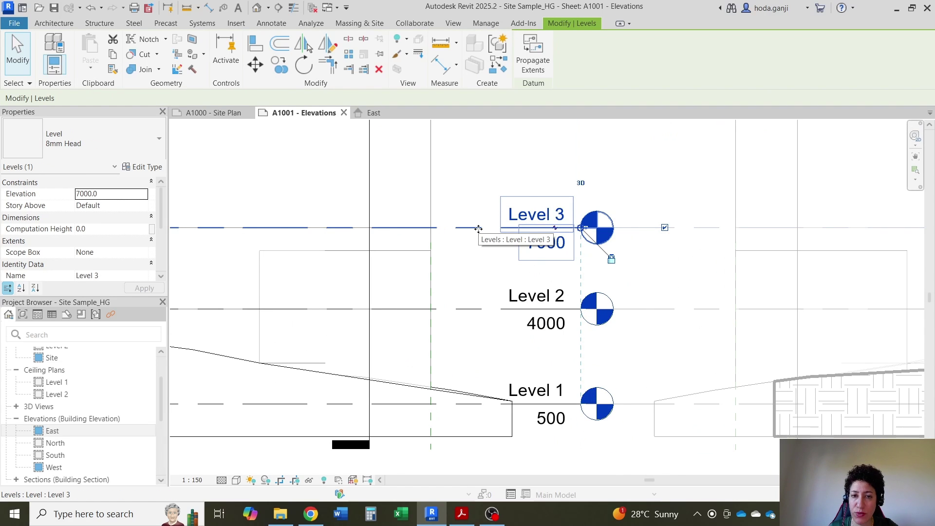
pyautogui.click(664, 227)
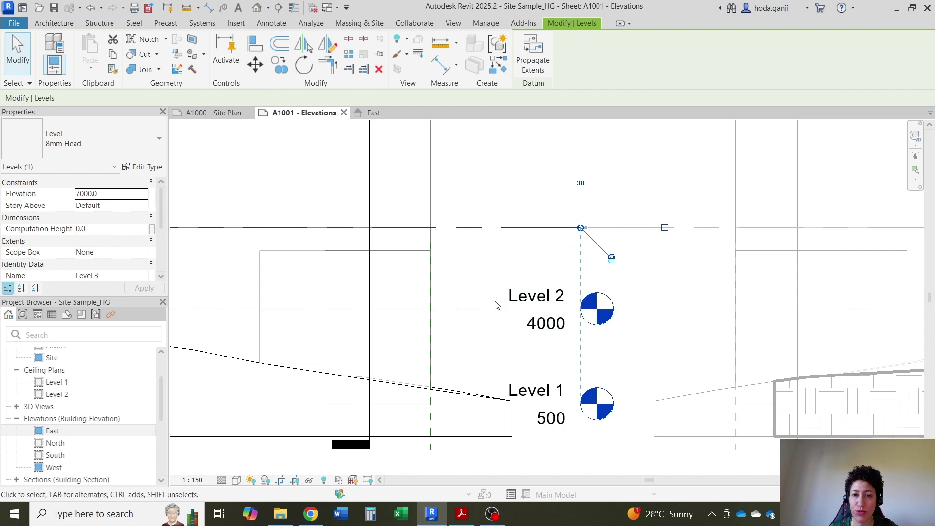
pyautogui.click(463, 309)
pyautogui.click(665, 308)
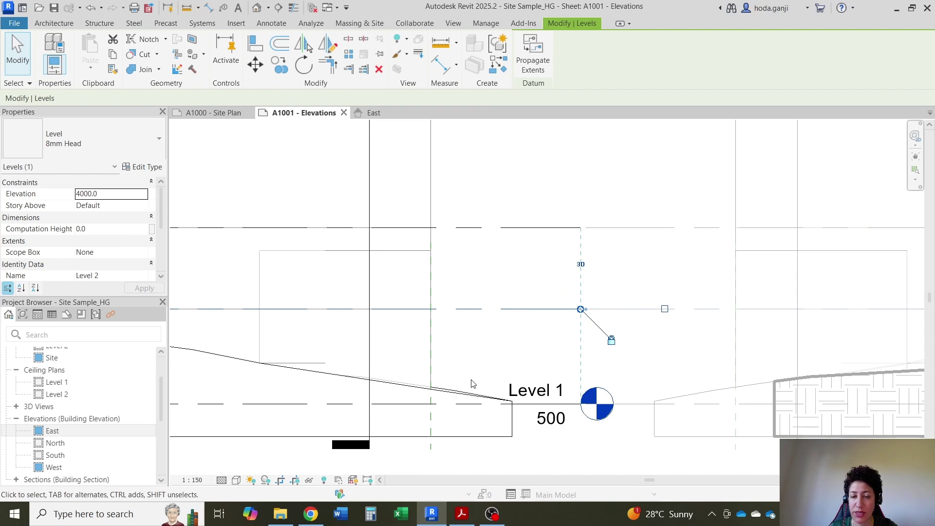
pyautogui.click(474, 403)
pyautogui.click(665, 403)
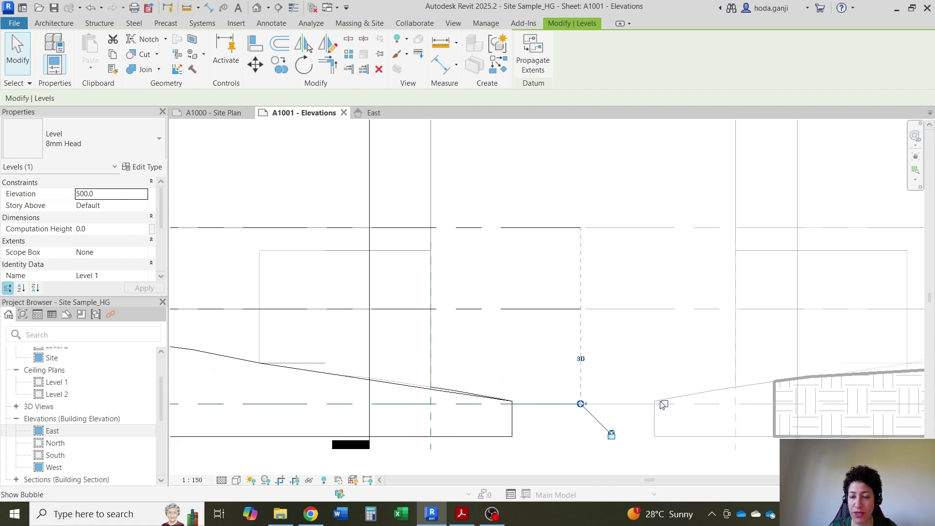
pyautogui.scroll(-6, 496, 316)
pyautogui.doubleClick(760, 214)
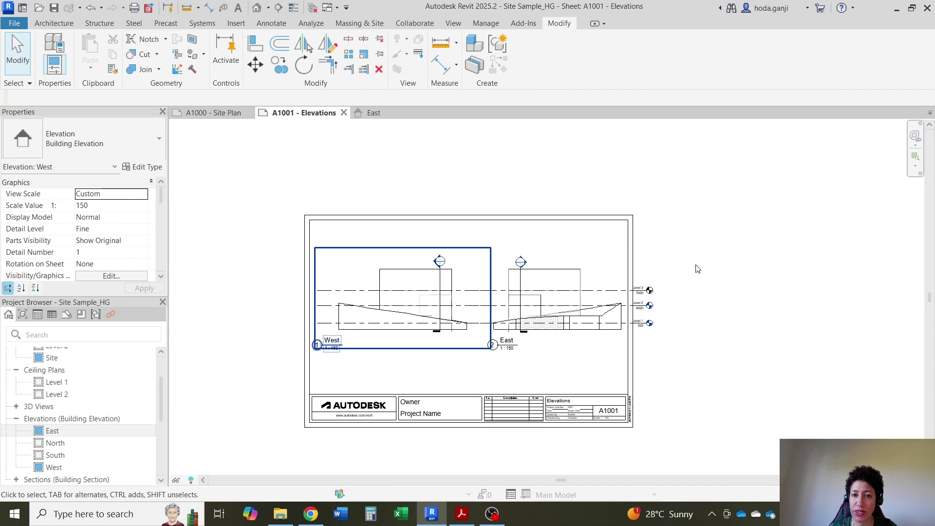
# Step: Nudge the East viewport left until its level heads sit inside the sheet border
pyautogui.click(614, 289)
pyautogui.press('Left')
pyautogui.press('Left')
pyautogui.press('Left')
pyautogui.press('Left')
pyautogui.press('Left')
pyautogui.press('Left')
pyautogui.press('Left')
pyautogui.press('Left')
pyautogui.press('Left')
pyautogui.press('Left')
pyautogui.press('Left')
pyautogui.press('Left')
pyautogui.press('Left')
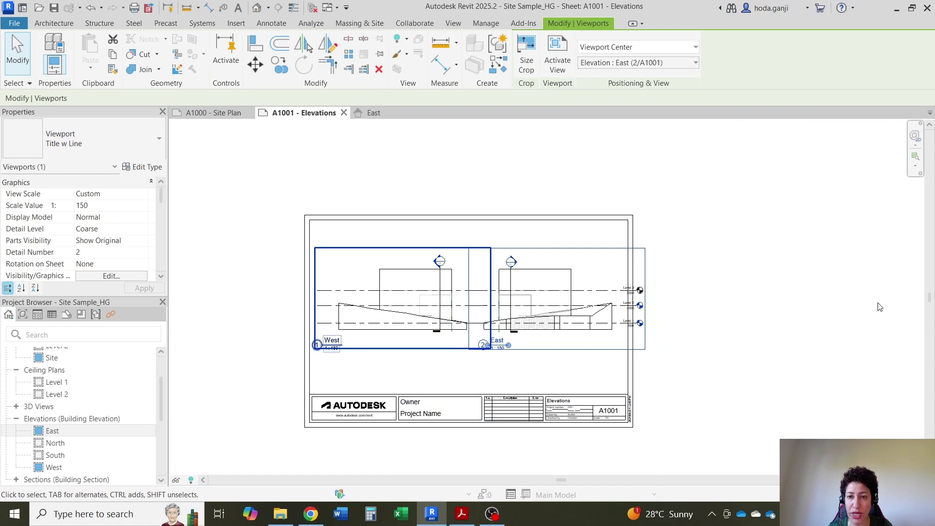
pyautogui.scroll(3, 818, 314)
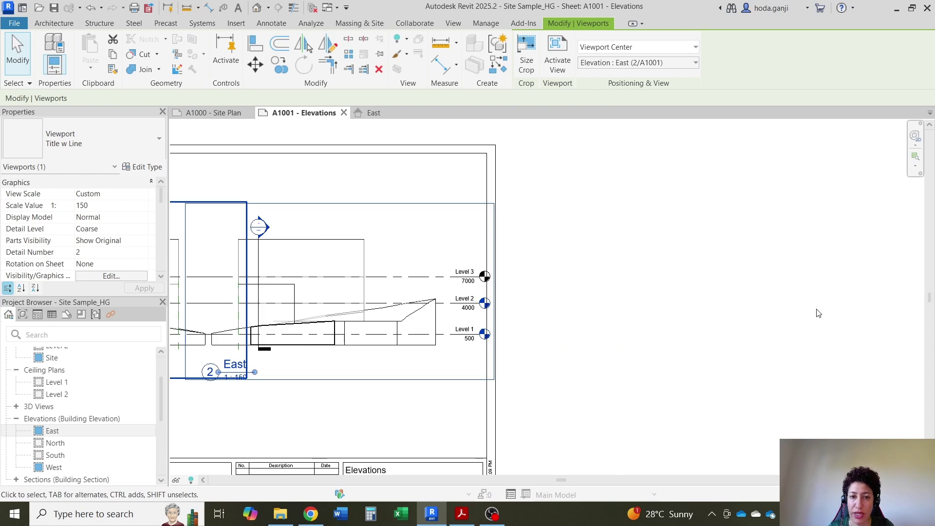
pyautogui.scroll(-3, 743, 313)
pyautogui.scroll(3, 374, 309)
# Step: Nudge the West viewport left toward the sheet's inner border
pyautogui.click(476, 305)
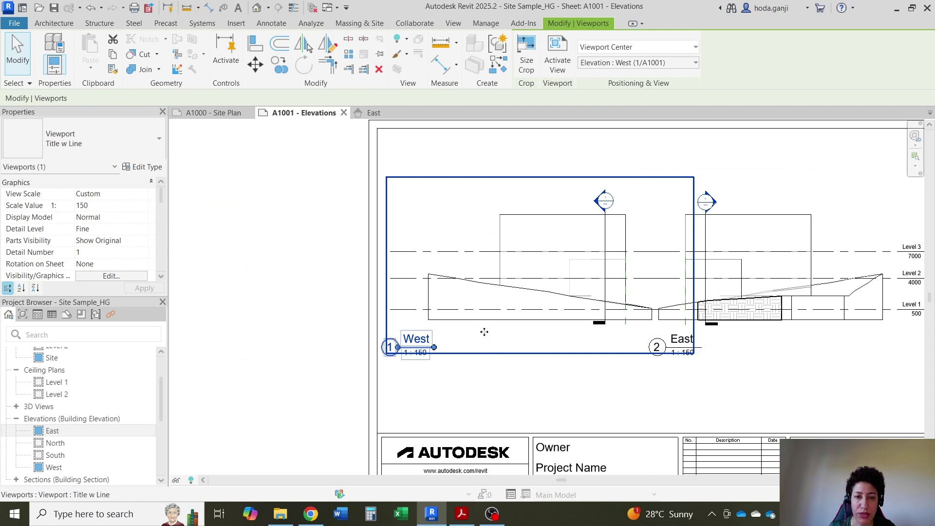
pyautogui.press('Left')
pyautogui.press('Left')
pyautogui.press('Left')
pyautogui.click(495, 376)
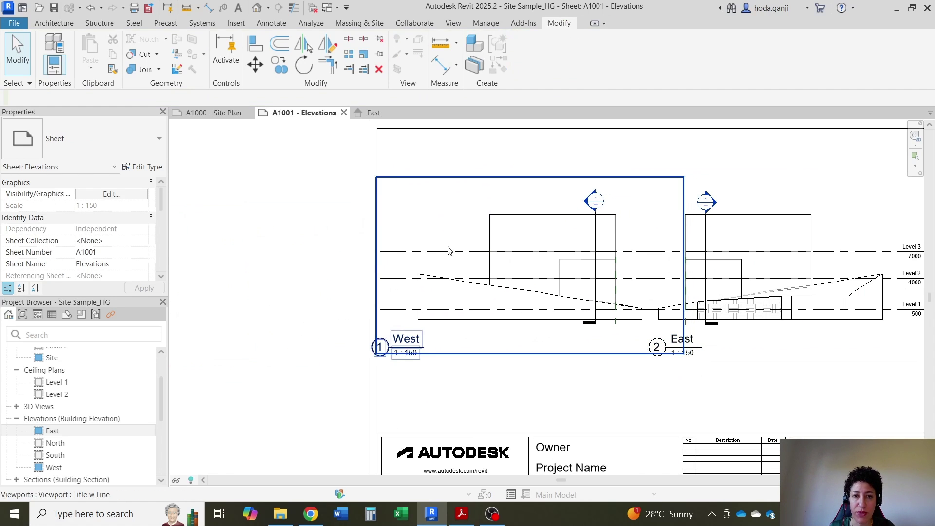
# Step: Reactivate the West view and shorten the left ends of its level lines to just outside the terrain edge
pyautogui.doubleClick(447, 250)
pyautogui.scroll(2, 406, 239)
pyautogui.click(405, 265)
pyautogui.scroll(2, 363, 265)
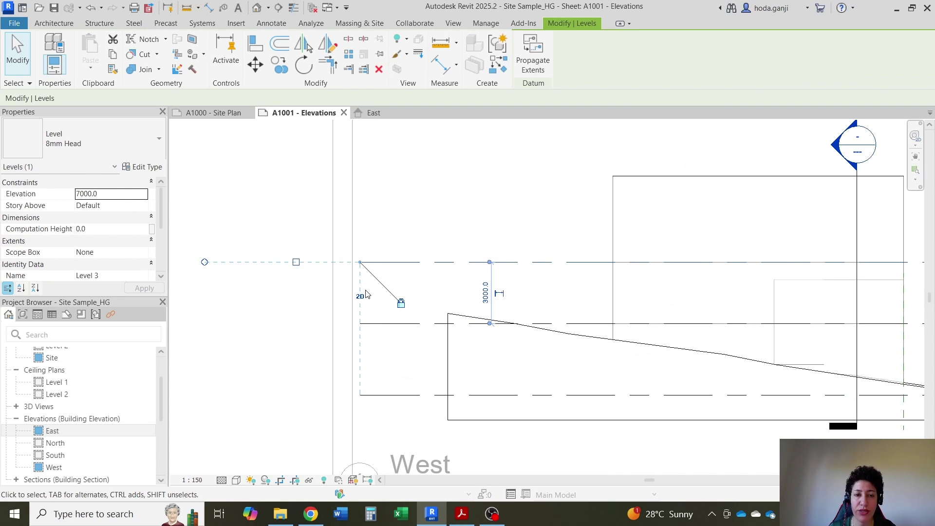
pyautogui.moveTo(361, 262); pyautogui.dragTo(441, 262)
pyautogui.scroll(-4, 349, 215)
pyautogui.click(278, 234)
pyautogui.scroll(-3, 383, 248)
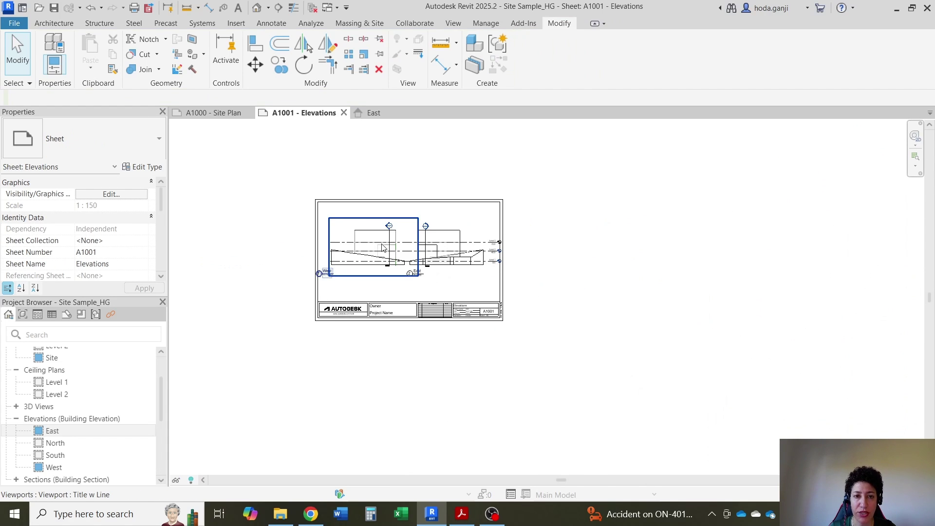
# Step: Nudge the West viewport further left so its level lines start at the sheet's inner border
pyautogui.click(382, 247)
pyautogui.scroll(3, 382, 247)
pyautogui.press('Left')
pyautogui.press('Left')
pyautogui.press('Left')
pyautogui.press('Left')
pyautogui.press('Left')
pyautogui.scroll(2, 352, 289)
pyautogui.scroll(1, 351, 288)
pyautogui.click(355, 327)
# Step: Move the West view title right so it sits inside the border beneath the elevation
pyautogui.click(252, 297)
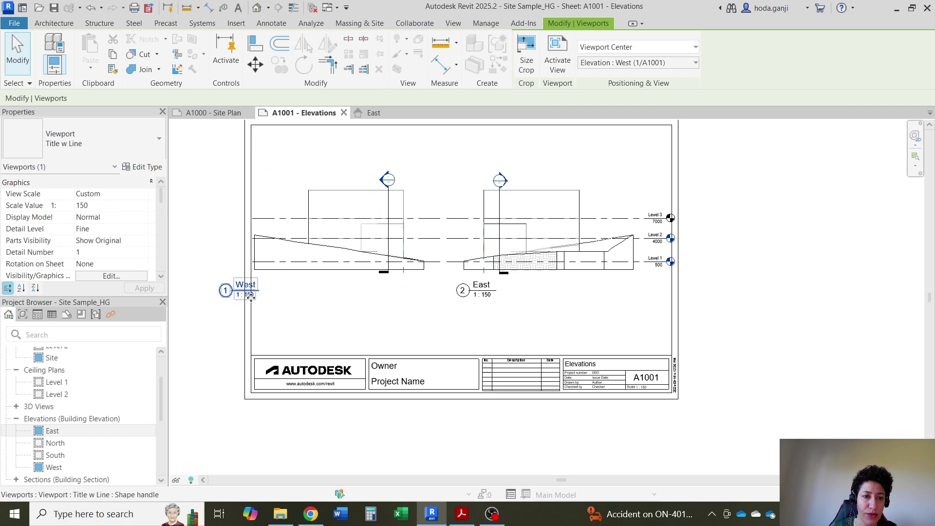
pyautogui.moveTo(235, 290); pyautogui.dragTo(268, 295)
pyautogui.click(316, 324)
# Step: Nudge the East viewport left and the West viewport slightly right to balance both elevations within the border
pyautogui.click(599, 288)
pyautogui.press('Left')
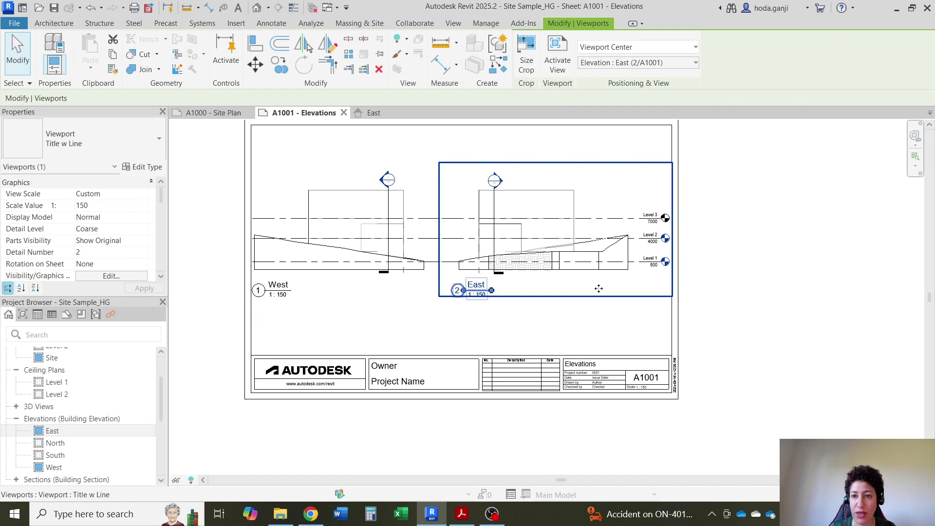
pyautogui.press('Left')
pyautogui.click(717, 308)
pyautogui.click(403, 253)
pyautogui.press('Right')
pyautogui.click(789, 284)
# Step: Examine both elevations on the sheet, especially the hatched terrain cut in the East elevation
pyautogui.scroll(3, 360, 198)
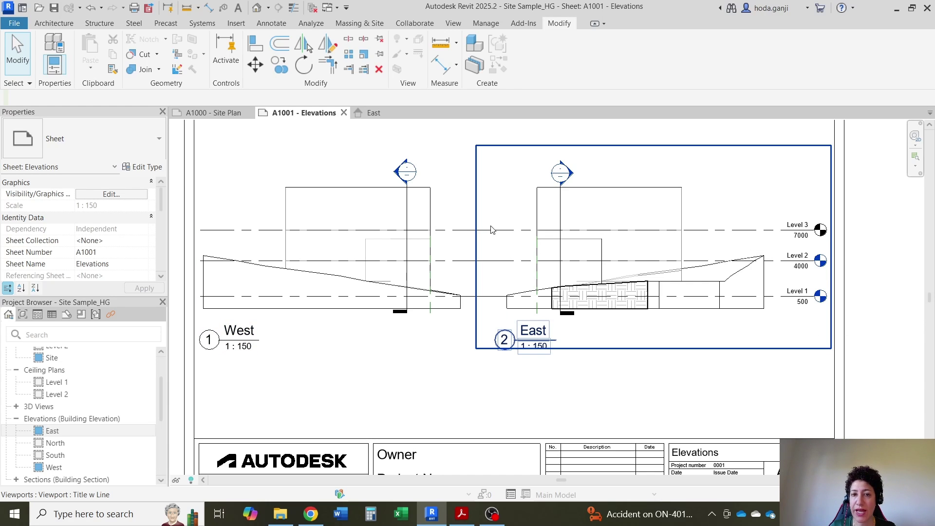
pyautogui.scroll(-1, 493, 232)
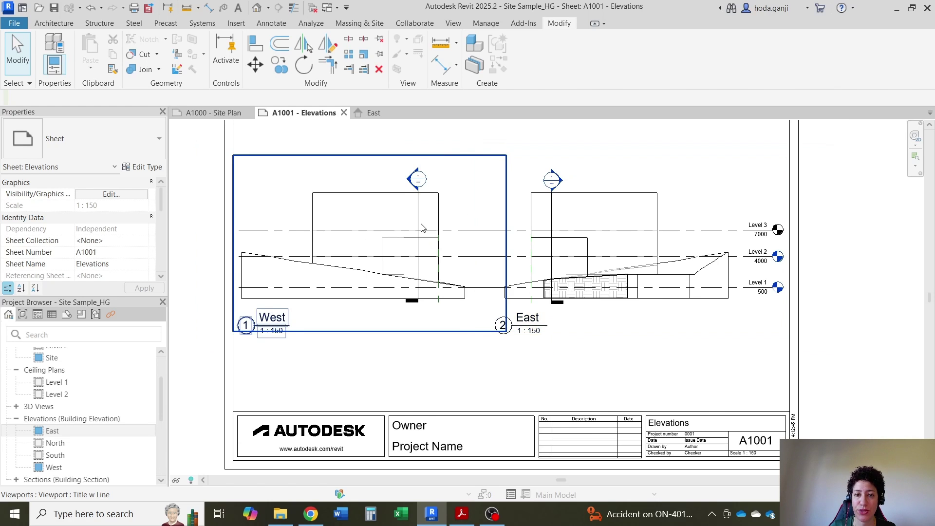
pyautogui.scroll(-1, 421, 227)
pyautogui.scroll(2, 742, 209)
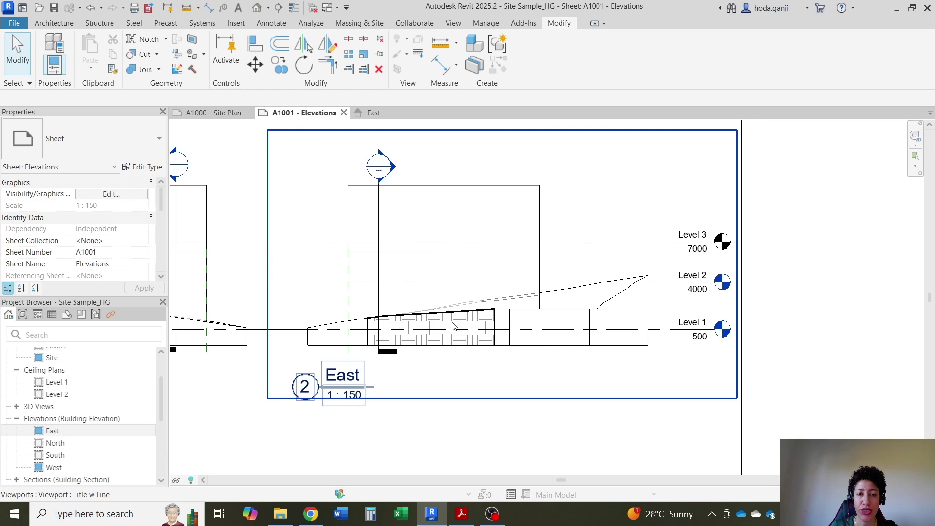
pyautogui.scroll(1, 396, 338)
pyautogui.scroll(-1, 726, 376)
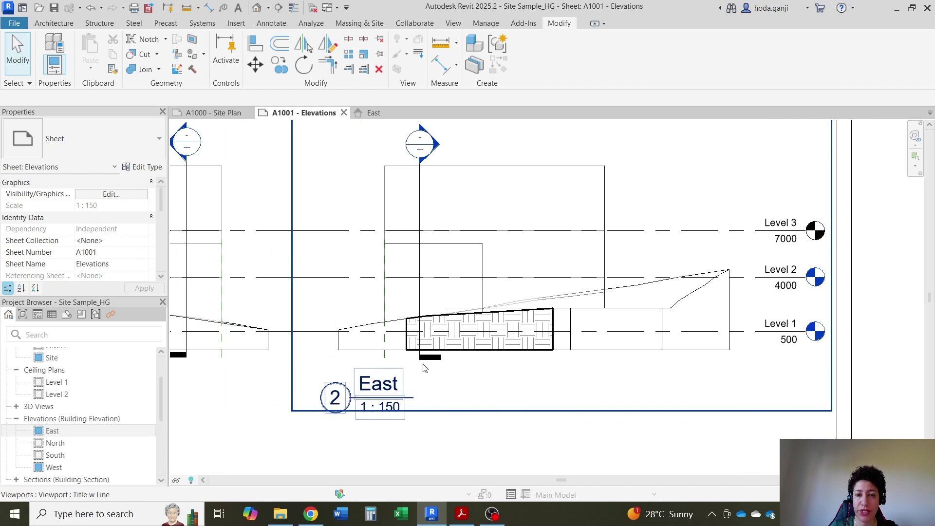
pyautogui.click(500, 354)
pyautogui.scroll(-2, 553, 335)
# Step: Switch to the East elevation view and check the type of the toposolid with the hatched cut
pyautogui.click(373, 113)
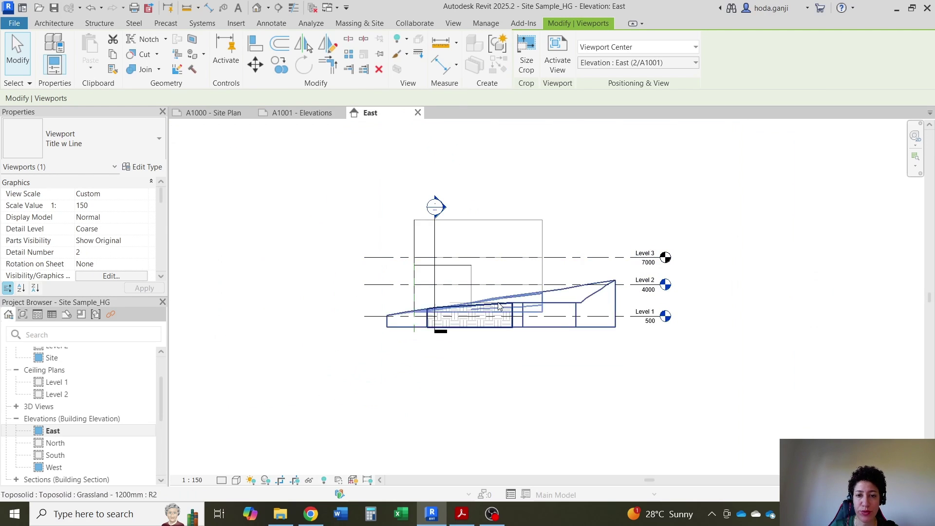
pyautogui.scroll(3, 481, 347)
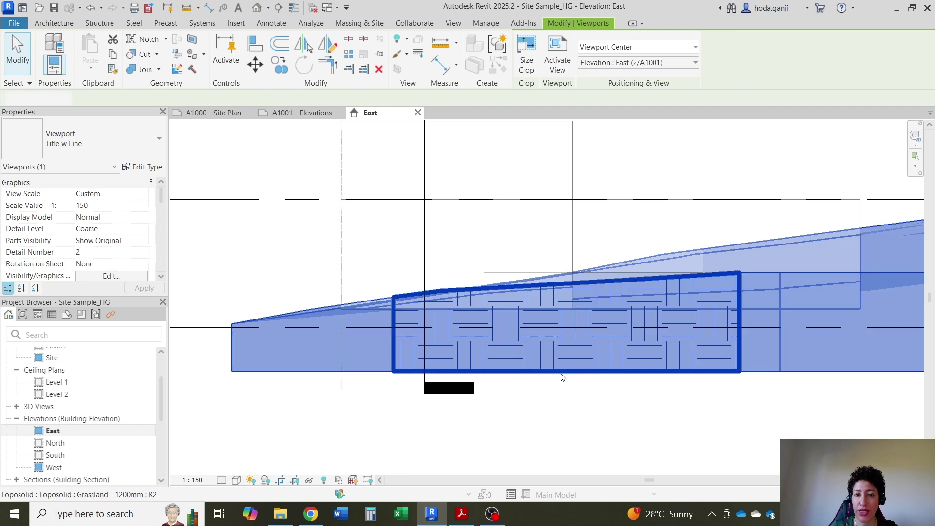
pyautogui.click(565, 356)
pyautogui.scroll(-2, 565, 355)
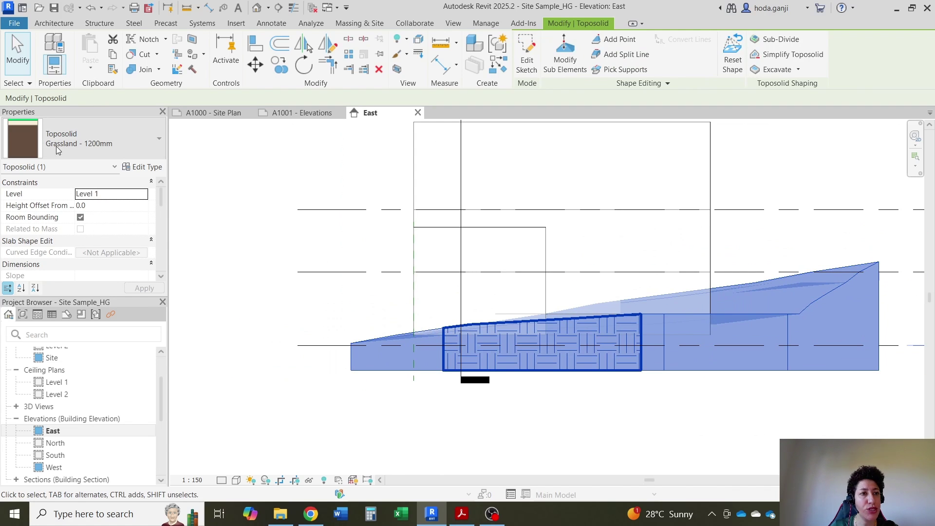
pyautogui.scroll(-2, 603, 354)
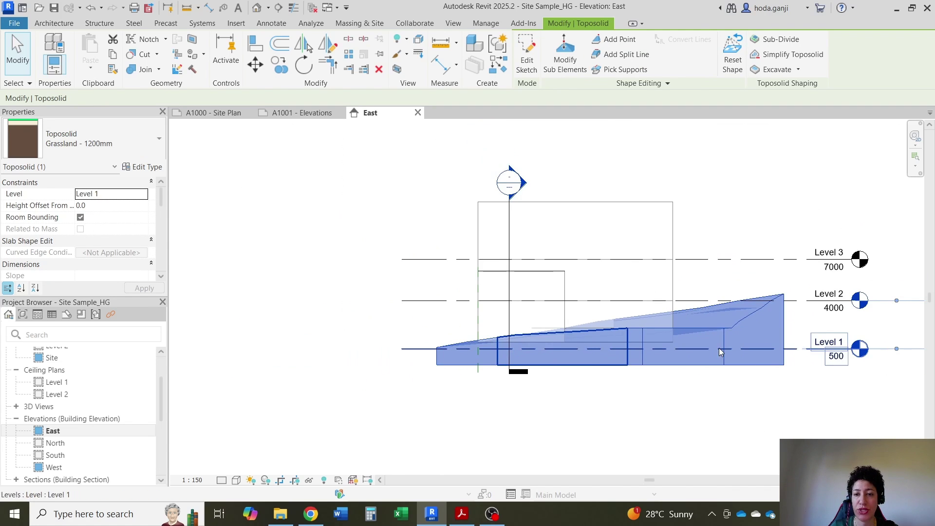
pyautogui.click(592, 410)
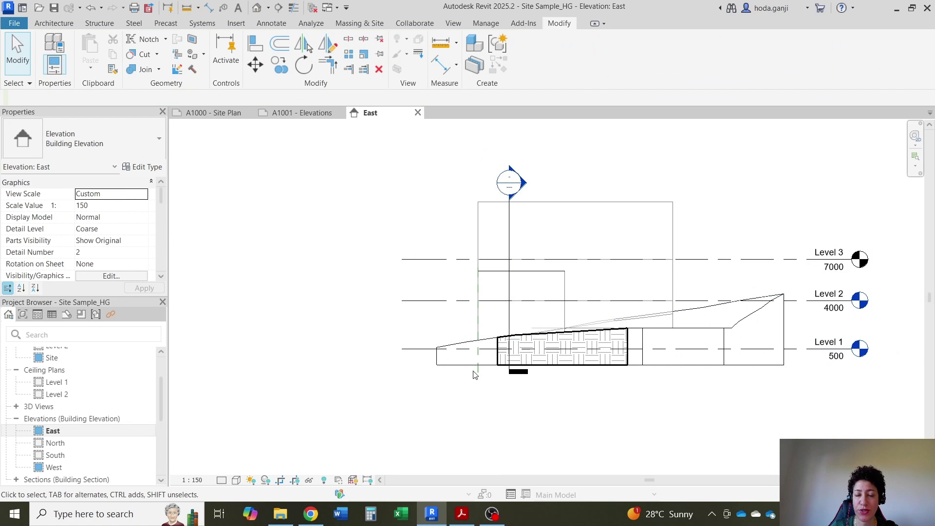
pyautogui.scroll(1, 468, 365)
pyautogui.scroll(-1, 530, 421)
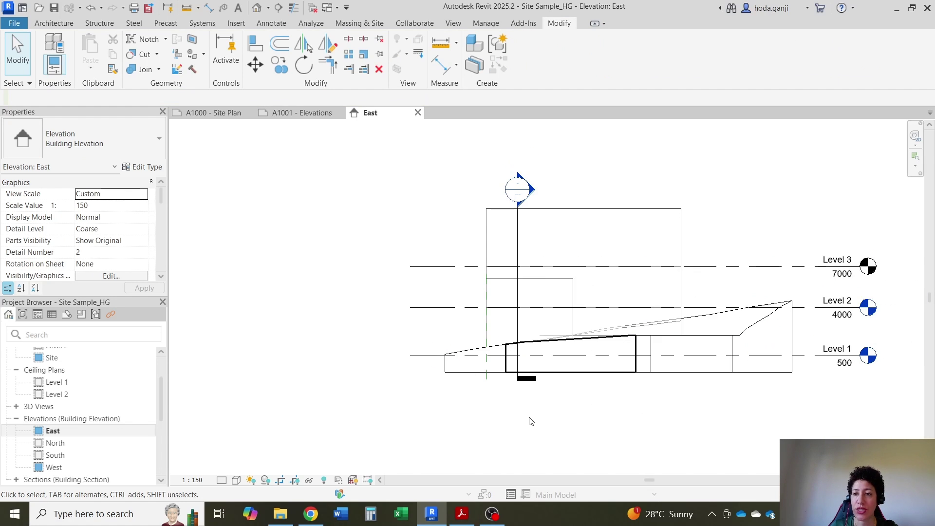
pyautogui.scroll(1, 614, 368)
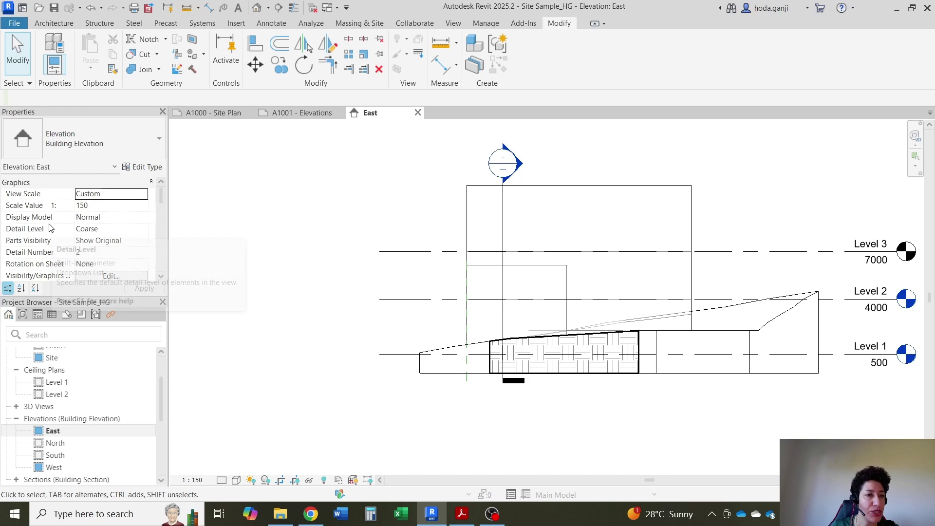
# Step: Look through the East elevation's Visibility/Graphic Overrides for the Topography and Toposolid categories and their pattern columns, leaving the overrides as they are
pyautogui.scroll(-3, 72, 204)
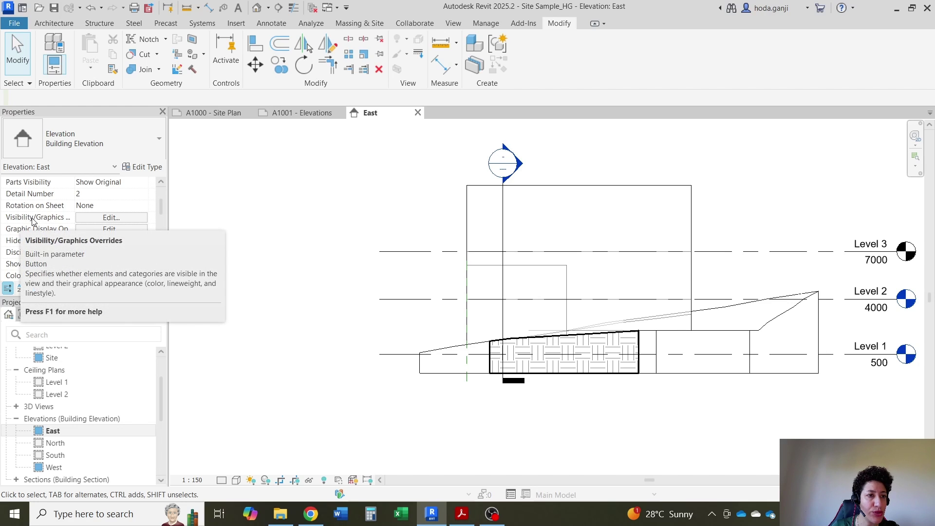
pyautogui.scroll(3, 32, 221)
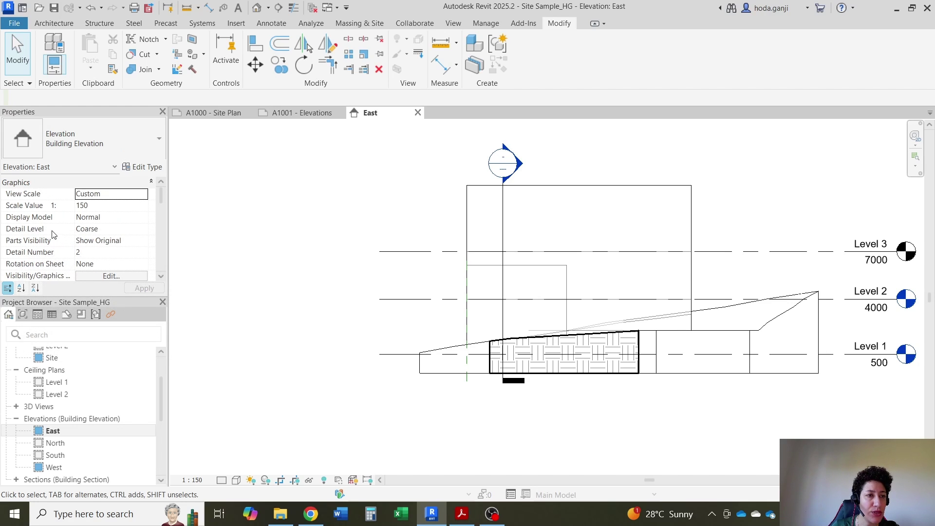
pyautogui.scroll(-1, 61, 214)
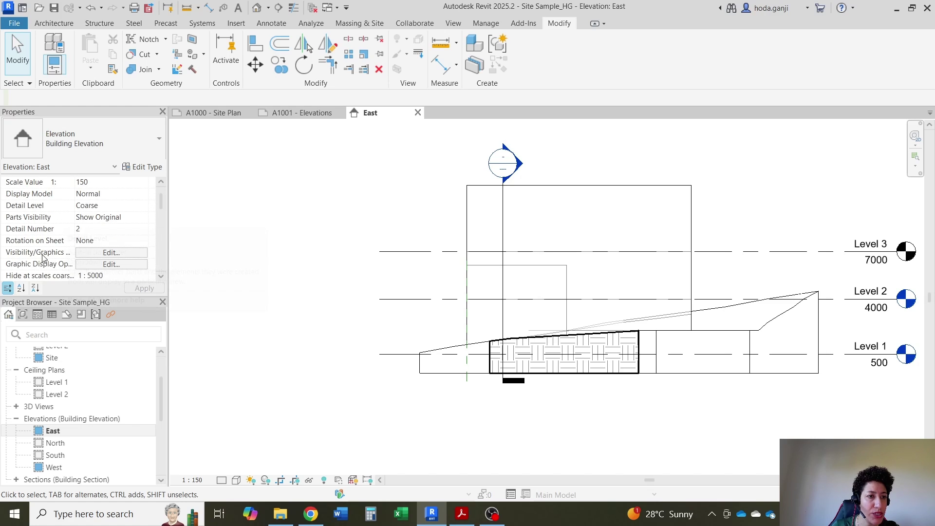
pyautogui.scroll(1, 34, 201)
pyautogui.scroll(-1, 78, 259)
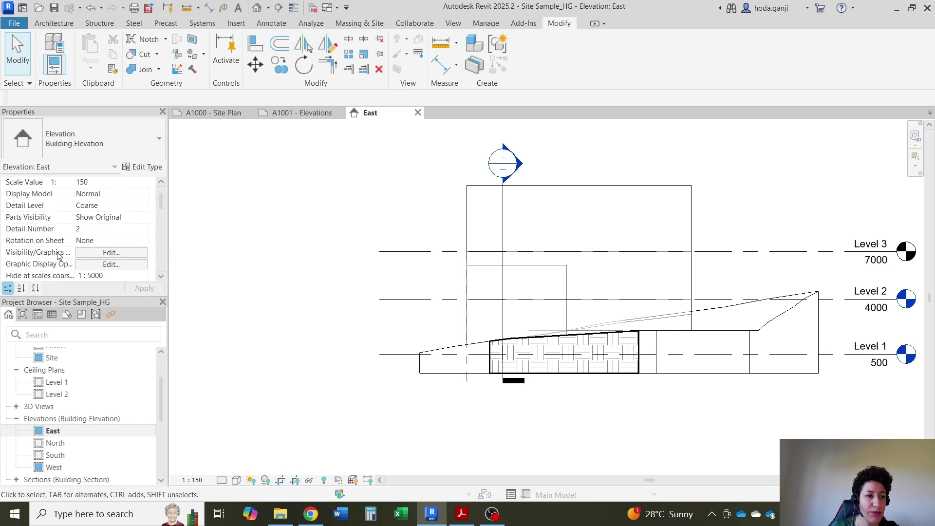
pyautogui.click(103, 253)
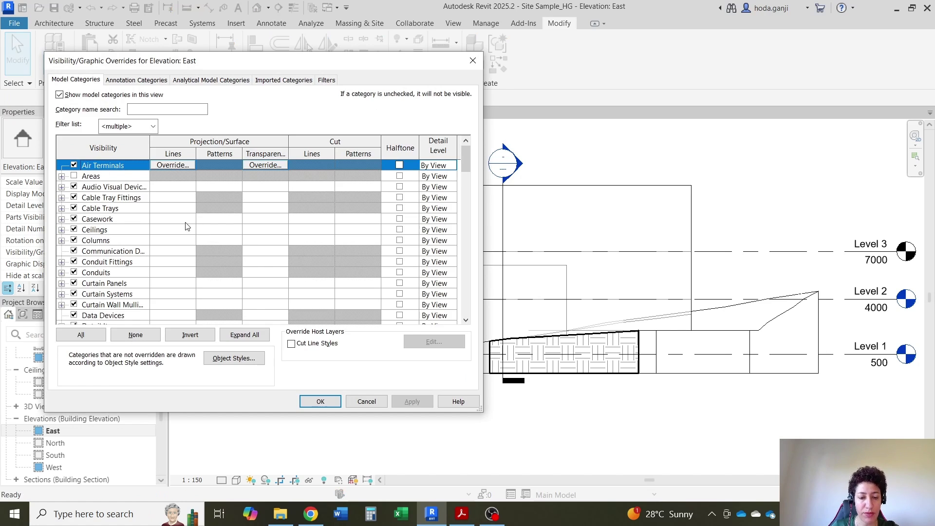
pyautogui.click(185, 222)
pyautogui.press('t')
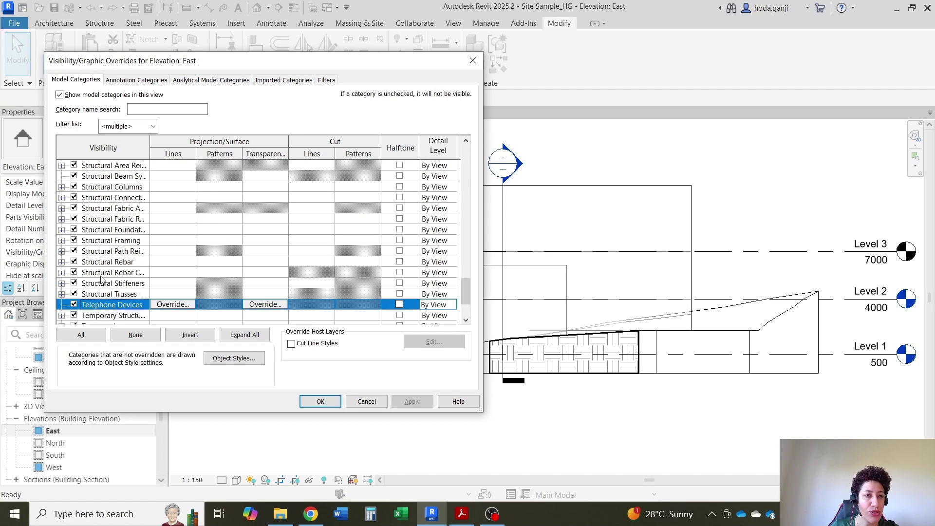
pyautogui.scroll(-1, 100, 275)
pyautogui.scroll(-1, 109, 270)
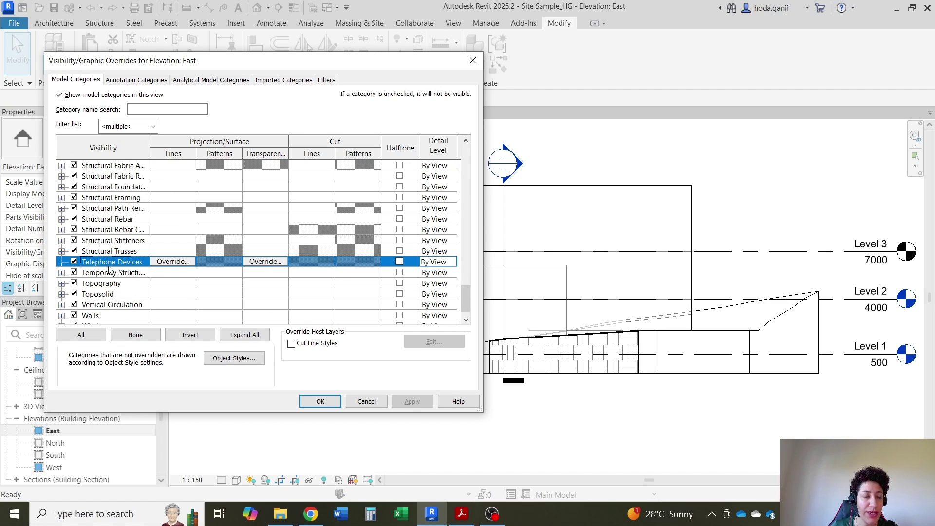
pyautogui.scroll(-1, 112, 264)
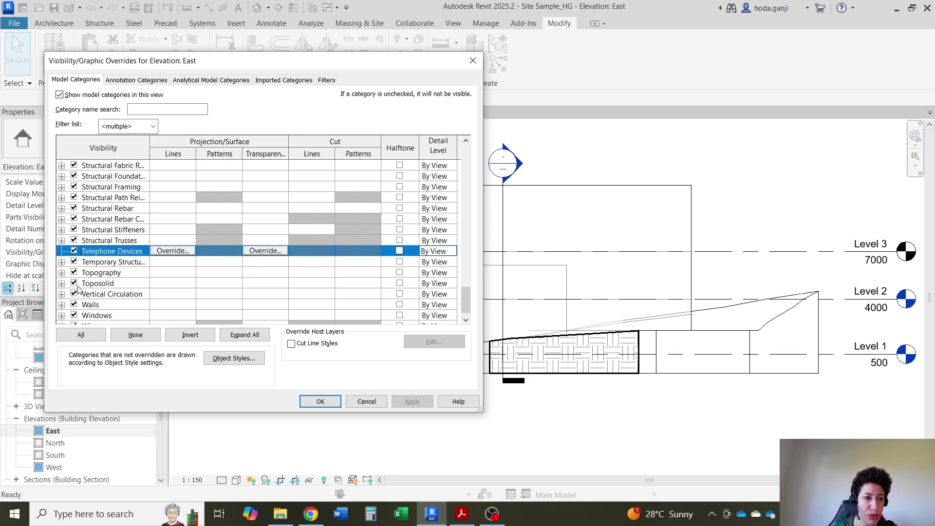
pyautogui.scroll(-1, 117, 286)
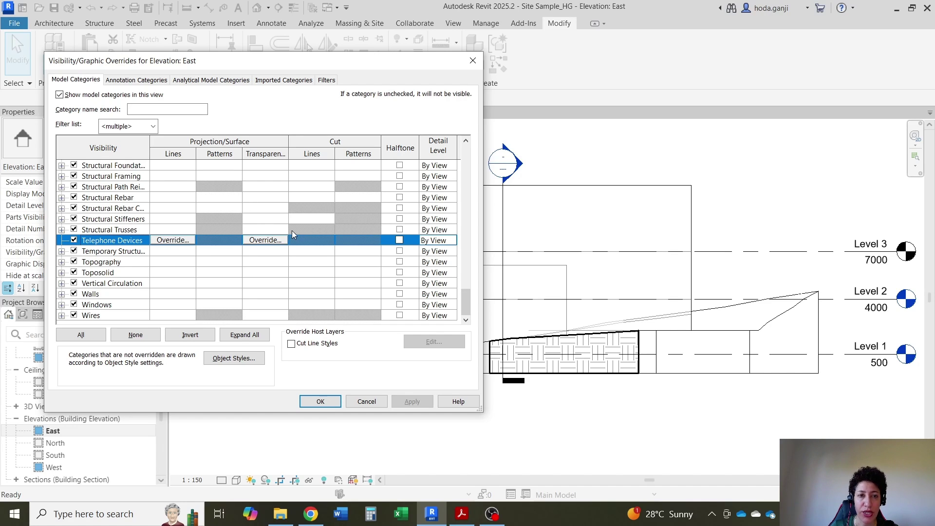
pyautogui.click(357, 251)
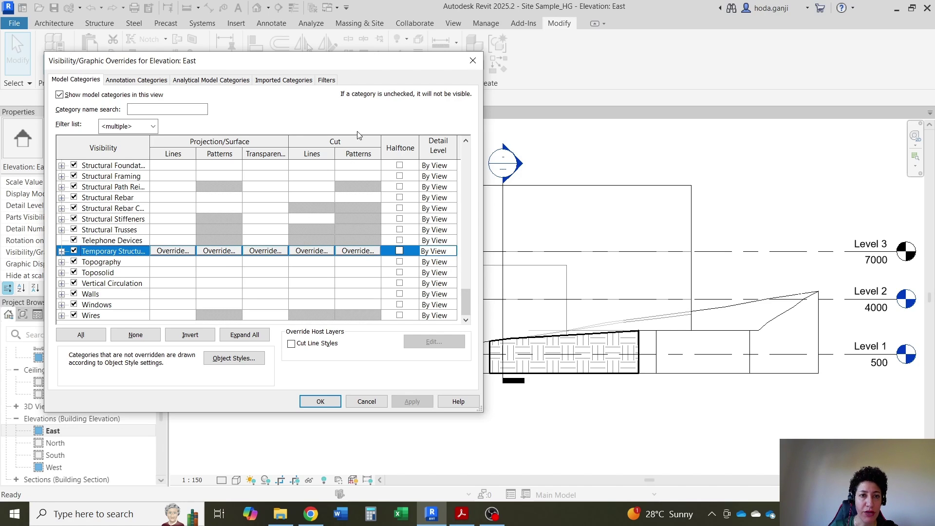
pyautogui.click(319, 401)
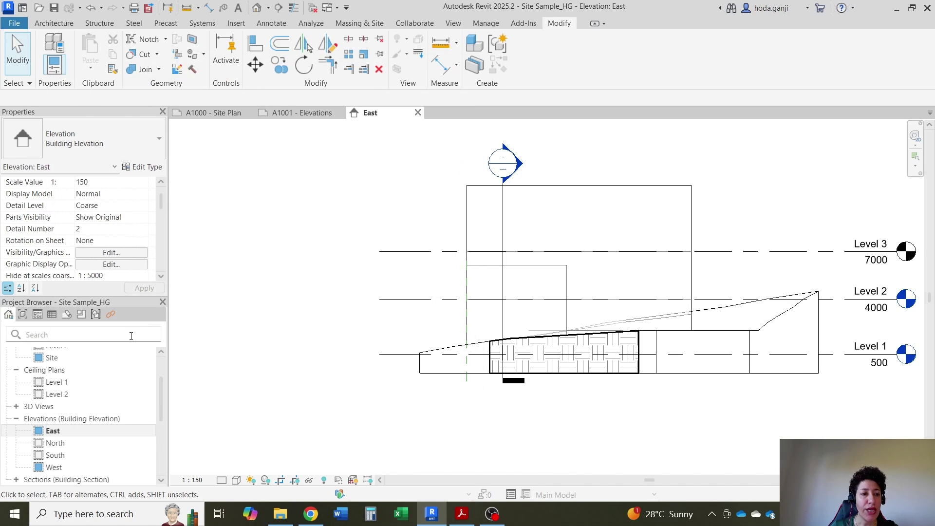
# Step: On sheet A1000, activate the site plan viewport and reposition the East elevation marker beside the site, keeping it inside the sheet border
pyautogui.click(213, 113)
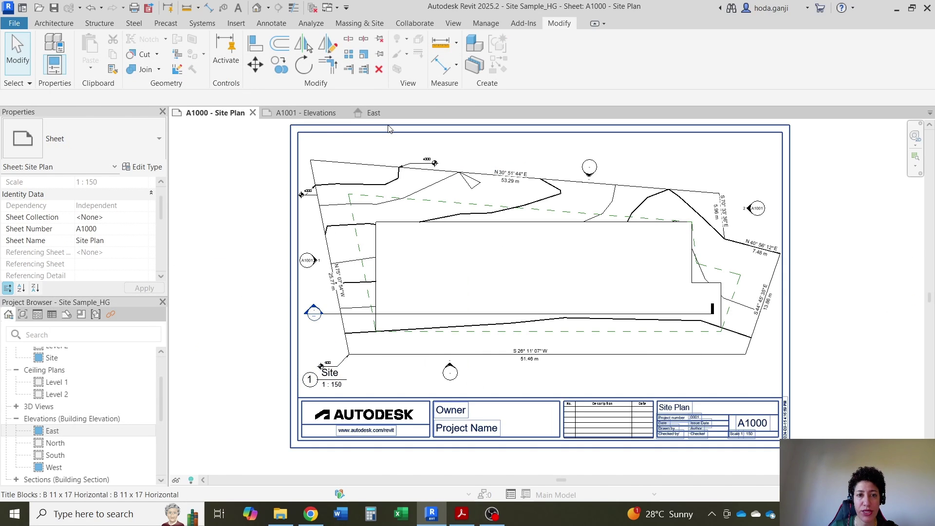
pyautogui.scroll(1, 774, 251)
pyautogui.scroll(-1, 775, 252)
pyautogui.scroll(5, 708, 217)
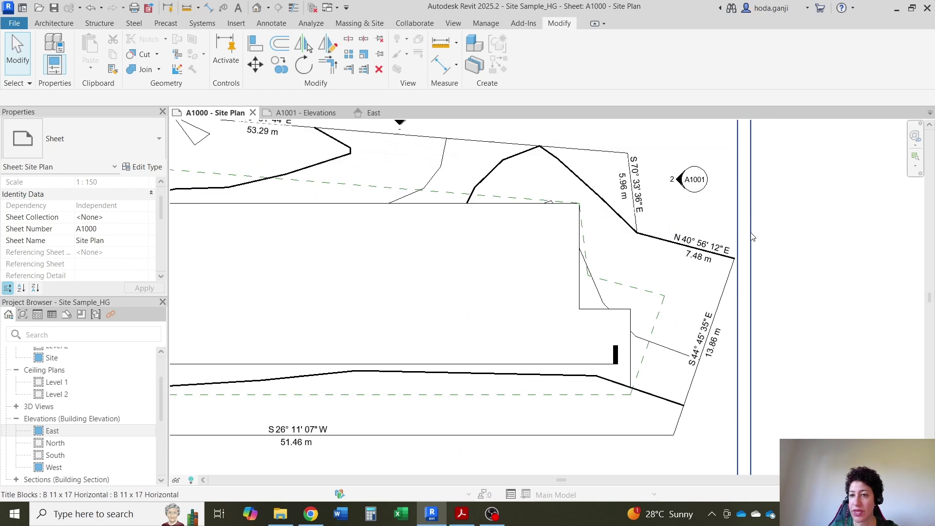
pyautogui.click(710, 217)
pyautogui.doubleClick(710, 215)
pyautogui.scroll(-2, 650, 152)
pyautogui.moveTo(648, 143); pyautogui.dragTo(750, 235)
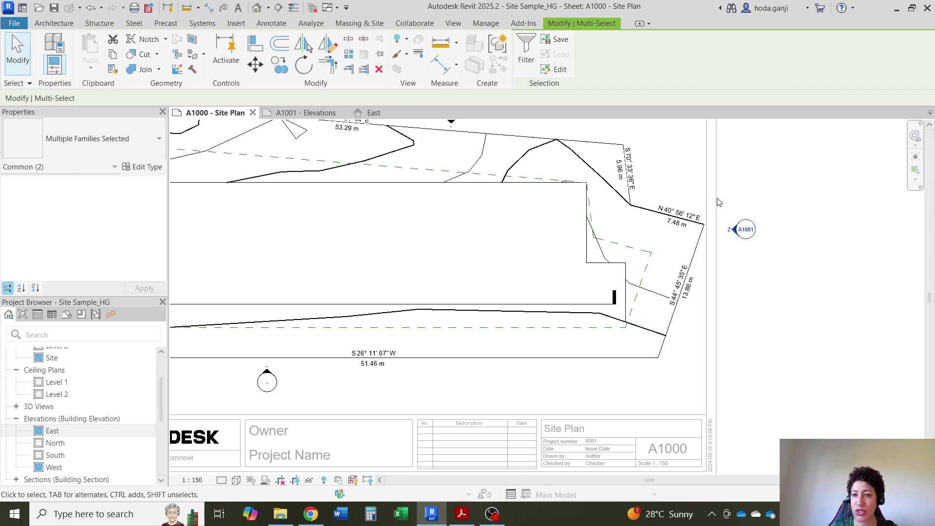
pyautogui.moveTo(718, 198)
pyautogui.mouseDown()
pyautogui.moveTo(764, 262)
pyautogui.moveTo(675, 189)
pyautogui.mouseUp()
pyautogui.click(753, 274)
# Step: In the East elevation's Visibility/Graphic Overrides, hide the foreground and background projection/surface patterns of the Toposolid category
pyautogui.click(386, 114)
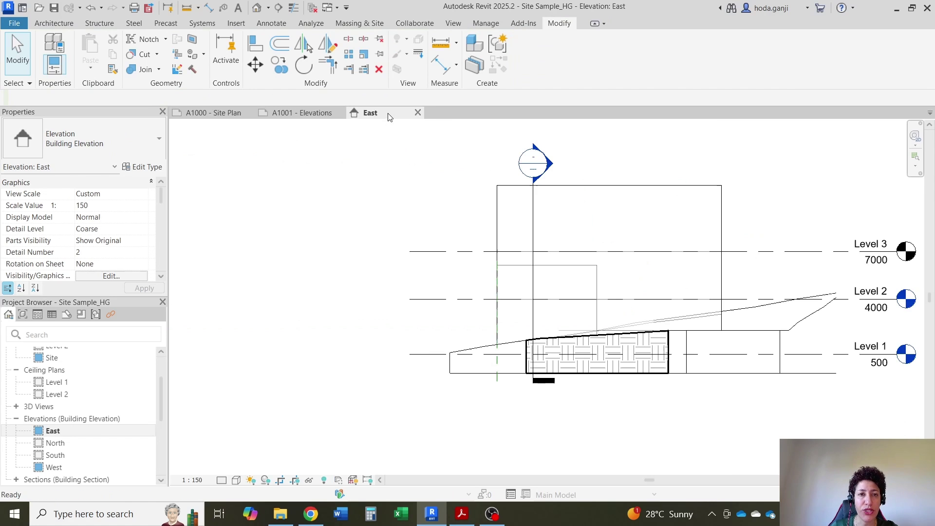
pyautogui.press('v')
pyautogui.press('g')
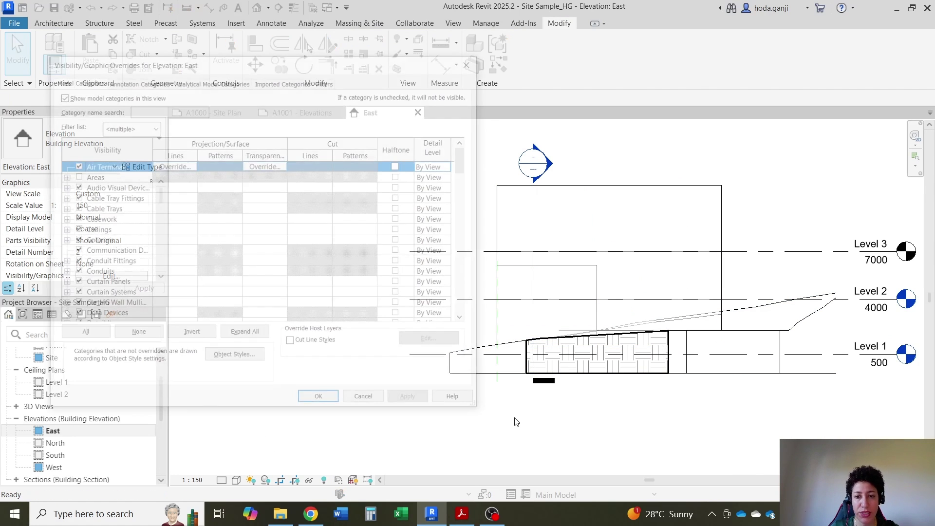
pyautogui.click(116, 242)
pyautogui.press('t')
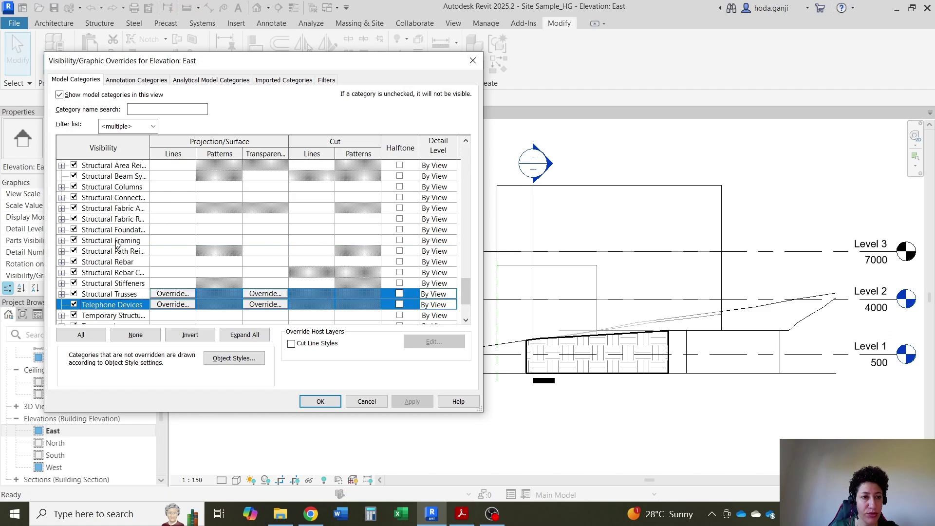
pyautogui.scroll(-5, 116, 244)
pyautogui.click(127, 285)
pyautogui.scroll(-1, 125, 248)
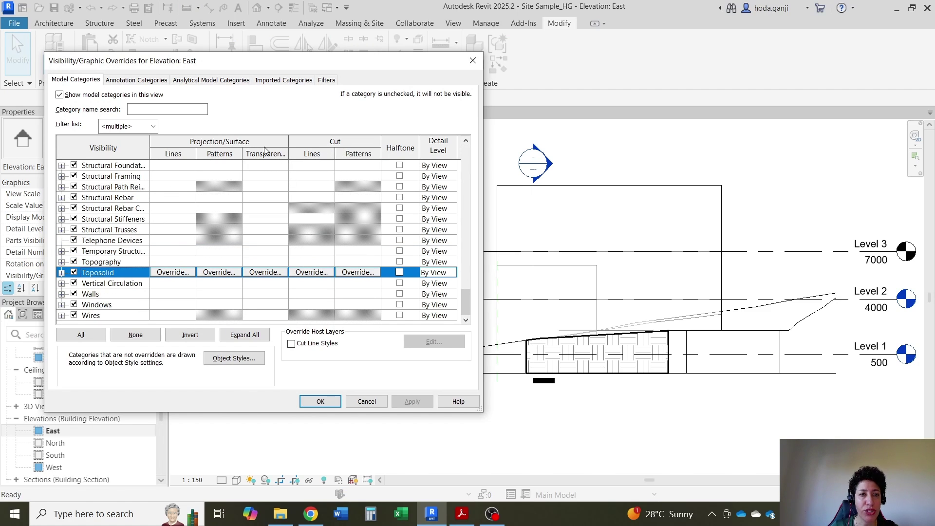
pyautogui.click(238, 273)
pyautogui.moveTo(256, 161); pyautogui.dragTo(366, 160)
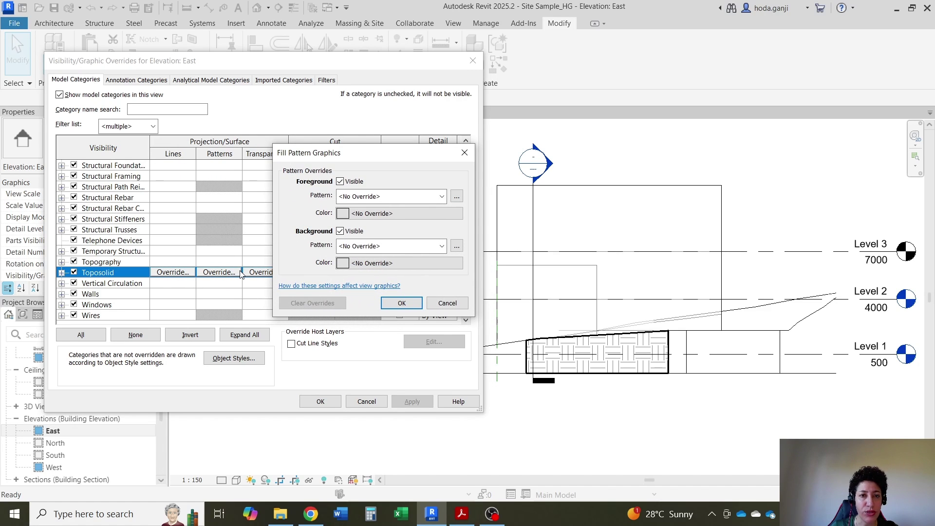
pyautogui.click(340, 182)
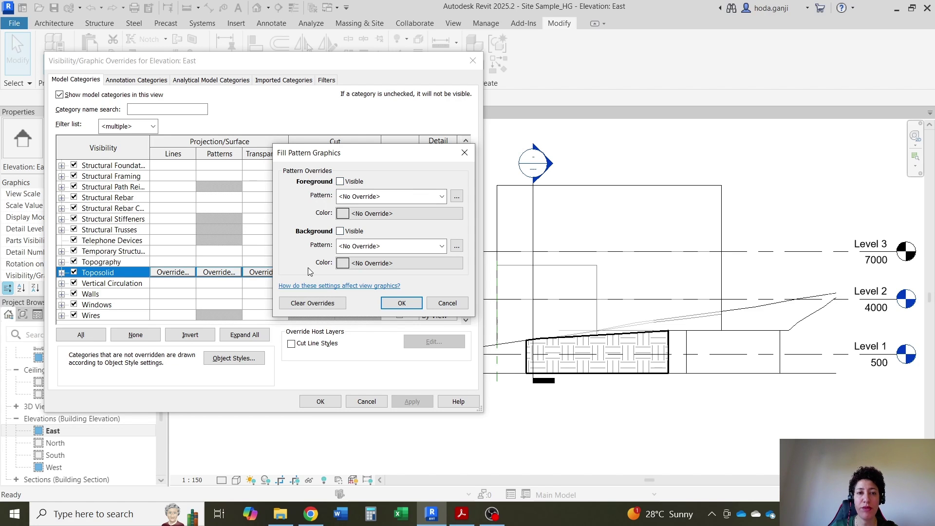
pyautogui.click(396, 303)
pyautogui.click(421, 400)
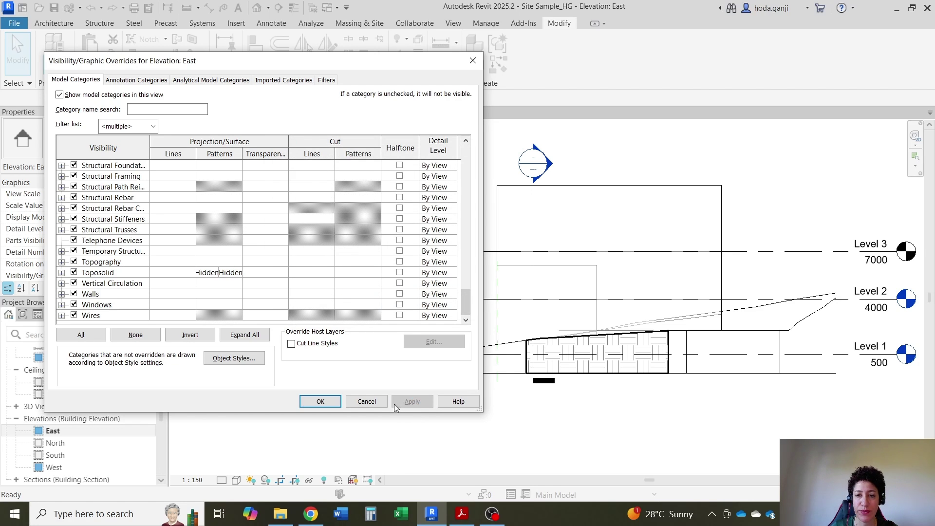
pyautogui.click(321, 401)
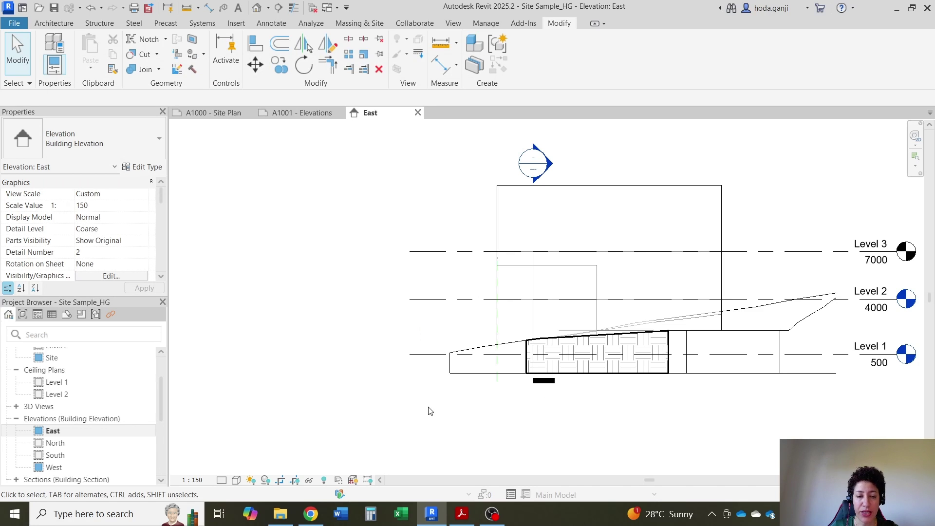
# Step: Check the East elevation marker on the site plan sheet and the East elevation's hatching on sheet A1001
pyautogui.click(209, 112)
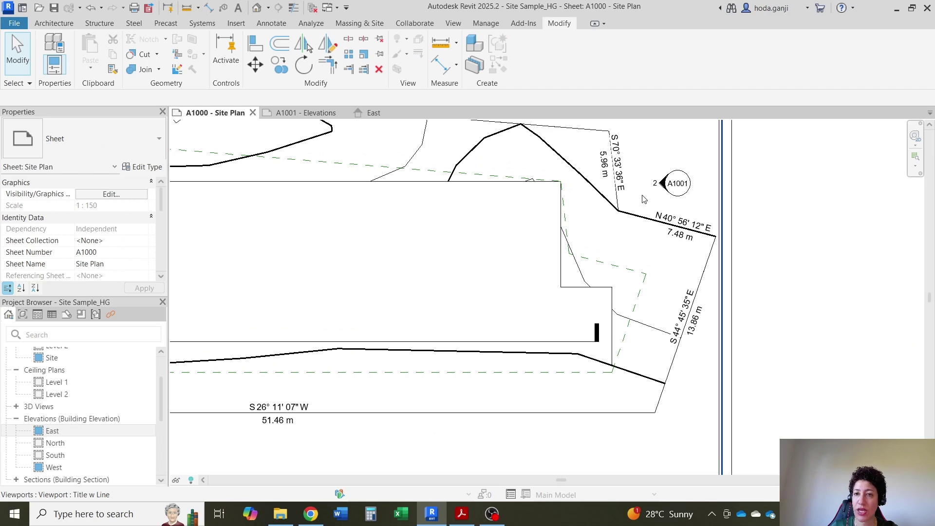
pyautogui.scroll(-1, 659, 376)
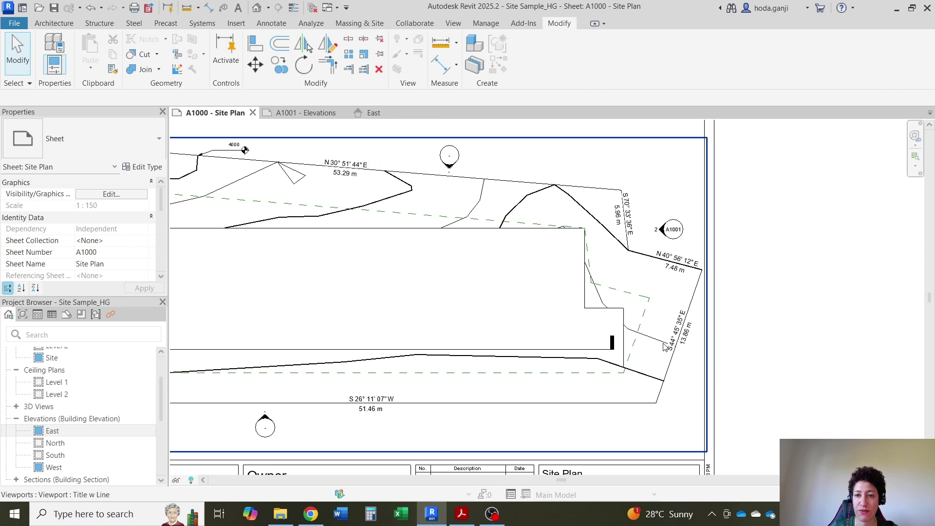
pyautogui.scroll(1, 667, 303)
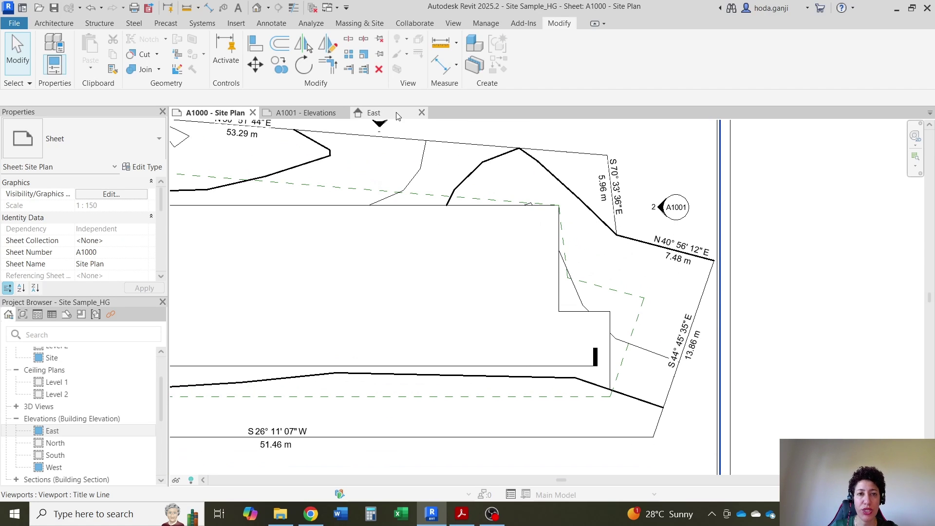
pyautogui.click(316, 113)
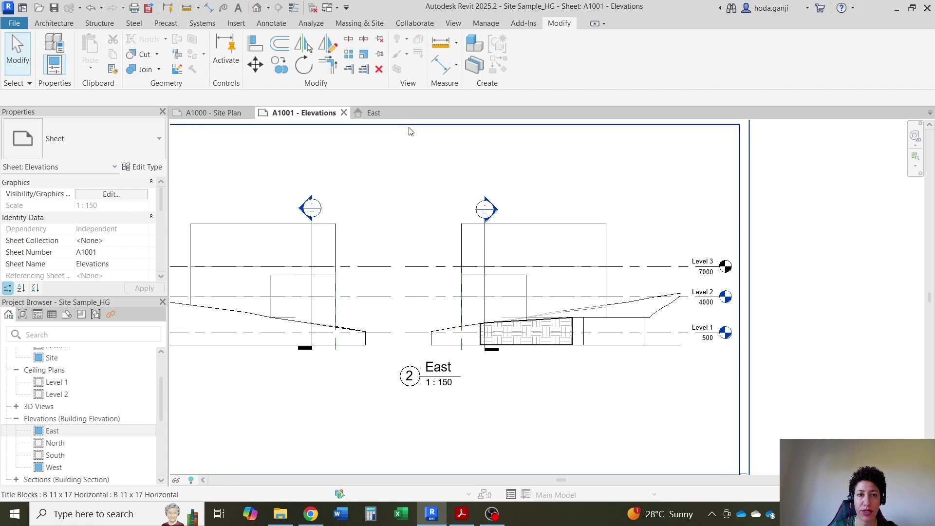
# Step: In the East elevation's Visibility/Graphic Overrides, hide the foreground and background cut patterns of the Toposolid category
pyautogui.click(399, 113)
pyautogui.scroll(1, 561, 405)
pyautogui.press('v')
pyautogui.press('g')
pyautogui.click(119, 249)
pyautogui.press('t')
pyautogui.scroll(-1, 119, 238)
pyautogui.scroll(-2, 119, 239)
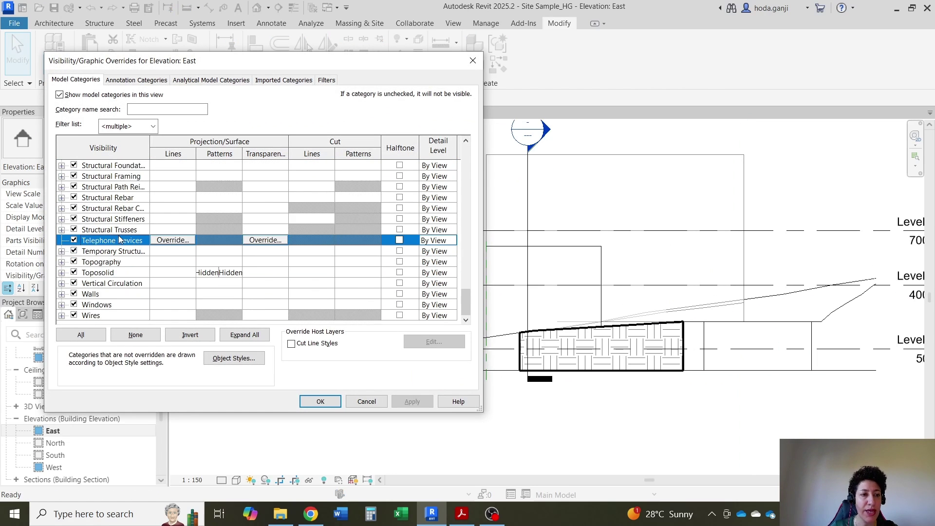
pyautogui.click(104, 273)
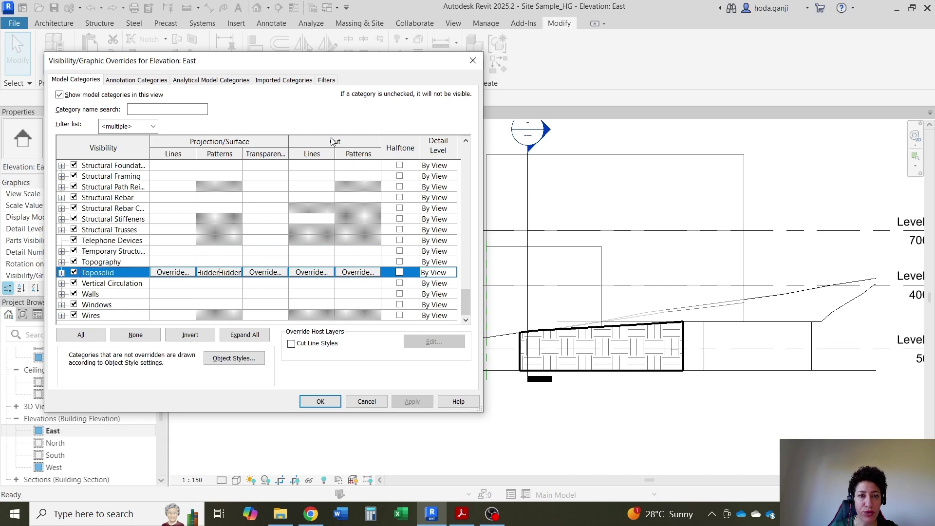
pyautogui.click(375, 274)
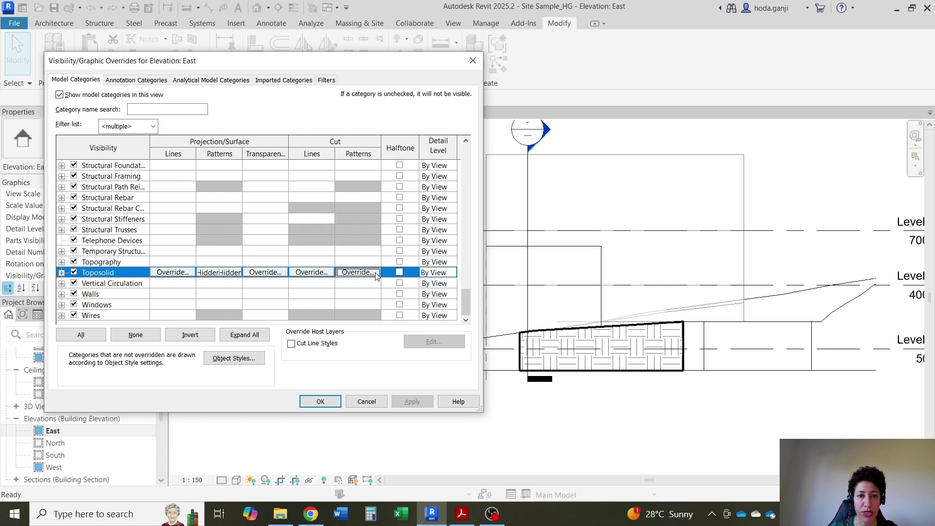
pyautogui.click(340, 181)
pyautogui.click(339, 231)
pyautogui.click(401, 303)
pyautogui.click(321, 401)
pyautogui.press('z')
pyautogui.press('f')
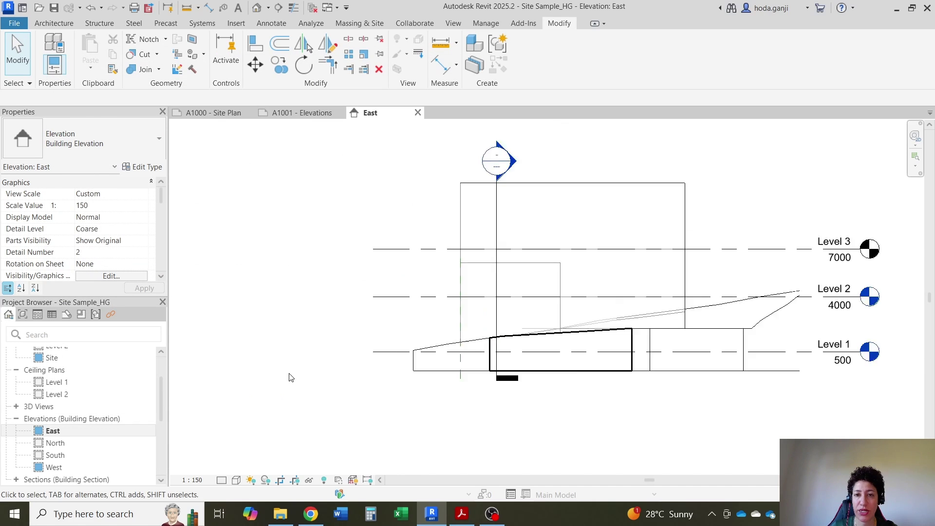
pyautogui.scroll(2, 527, 432)
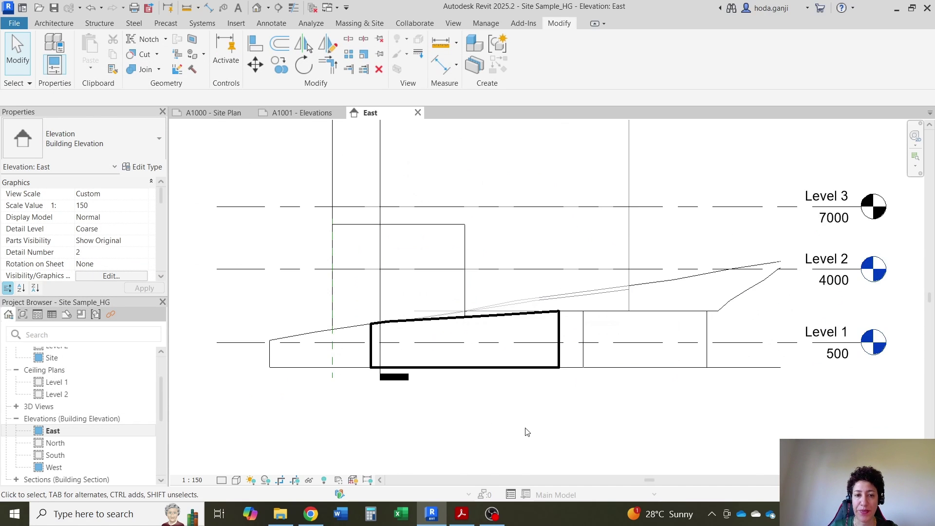
pyautogui.scroll(-1, 679, 429)
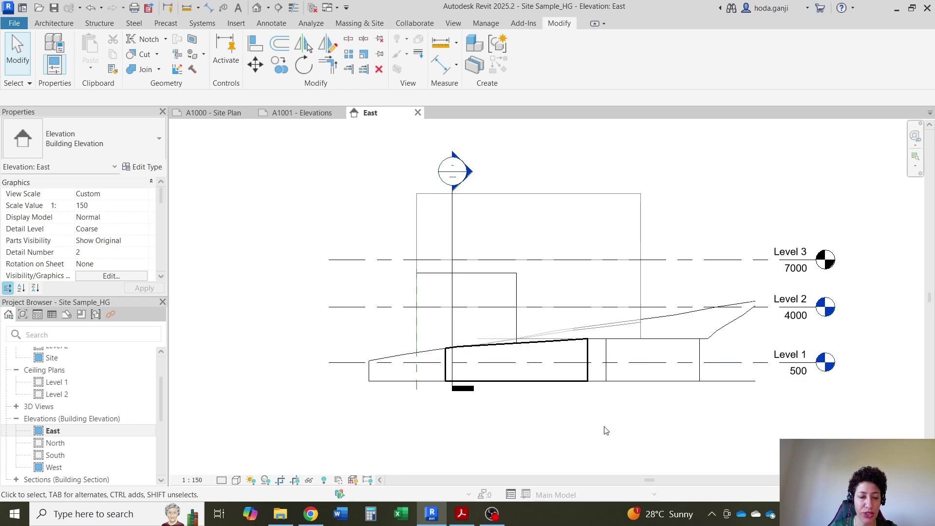
pyautogui.scroll(2, 563, 396)
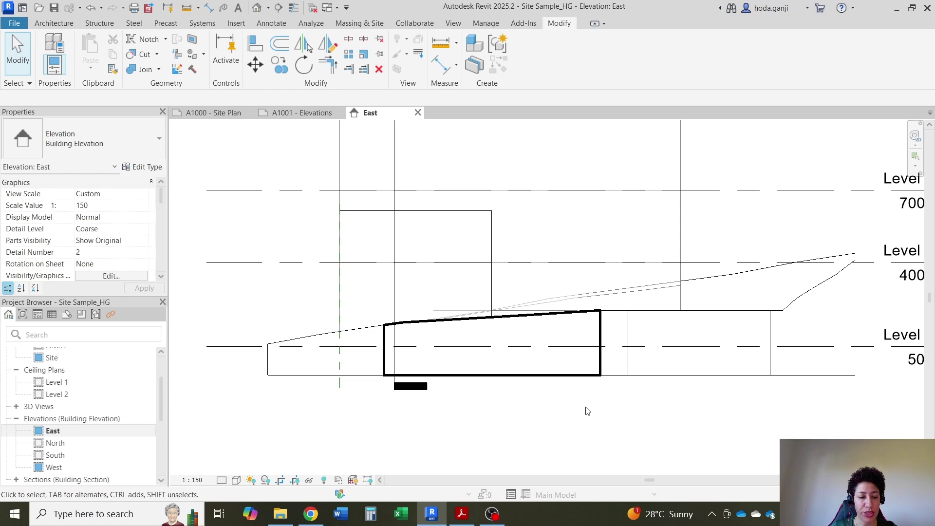
# Step: In the East elevation's Visibility/Graphic Overrides, inspect the Toposolid category's projection/surface pattern settings, then close without changing anything
pyautogui.scroll(-2, 586, 408)
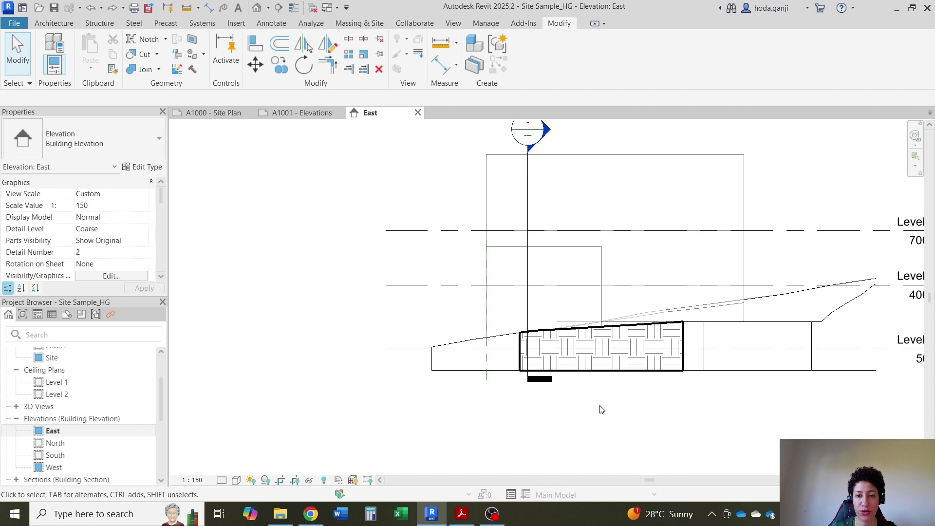
pyautogui.scroll(3, 710, 395)
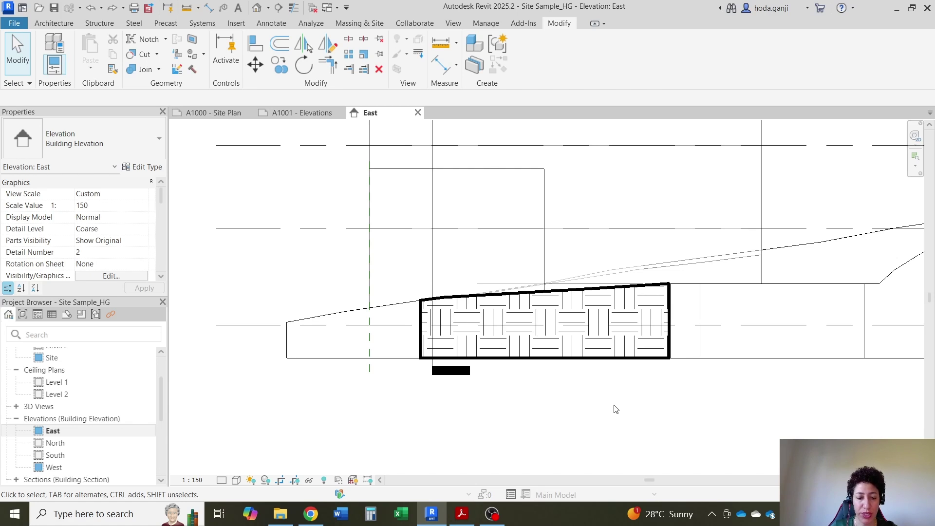
pyautogui.press('v')
pyautogui.press('g')
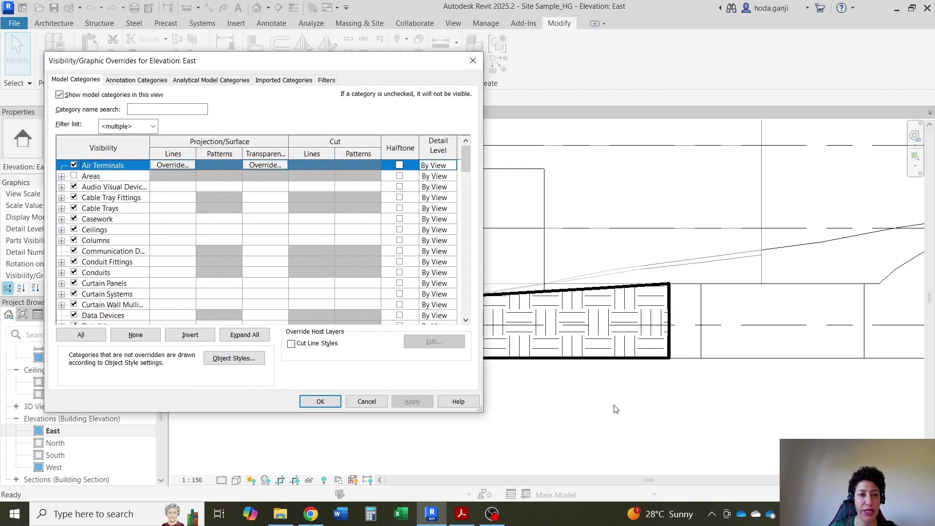
pyautogui.click(136, 251)
pyautogui.press('t')
pyautogui.scroll(-1, 136, 250)
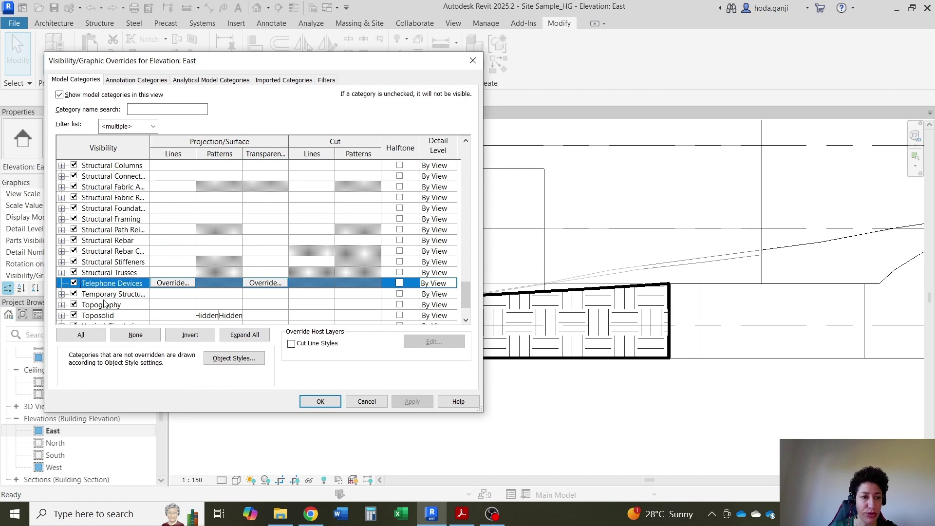
pyautogui.click(134, 314)
pyautogui.scroll(-1, 136, 312)
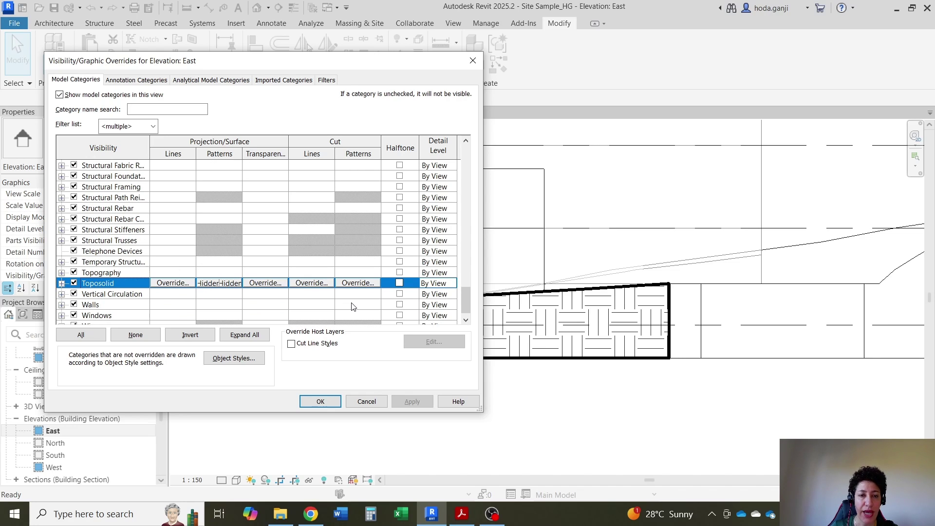
pyautogui.click(252, 263)
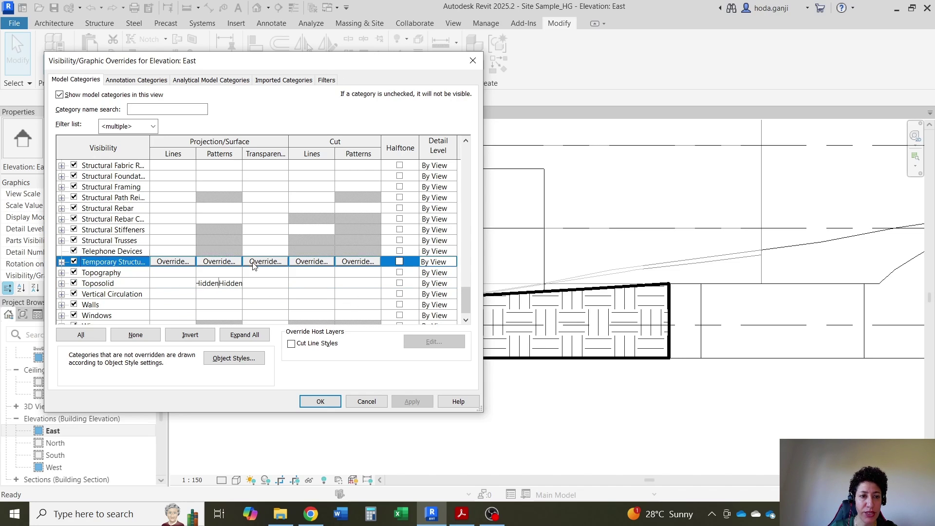
pyautogui.click(238, 284)
pyautogui.click(238, 284)
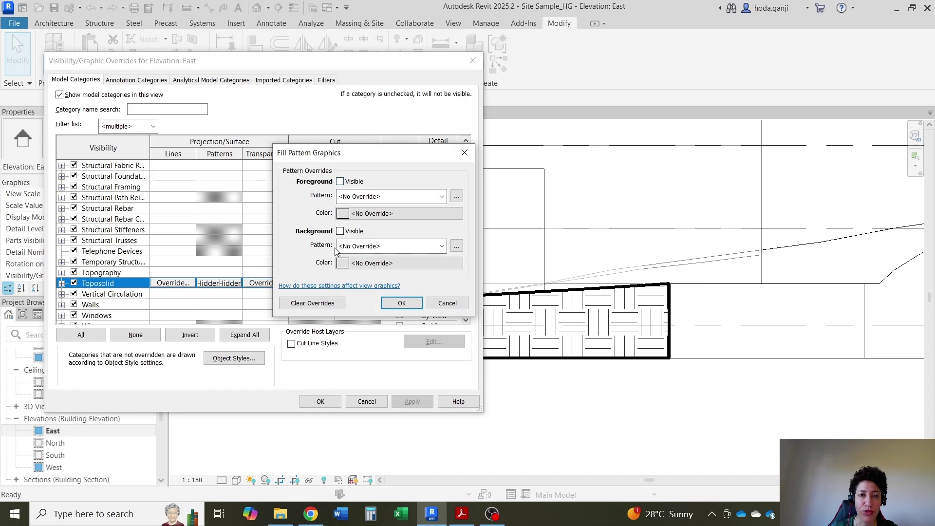
pyautogui.click(442, 307)
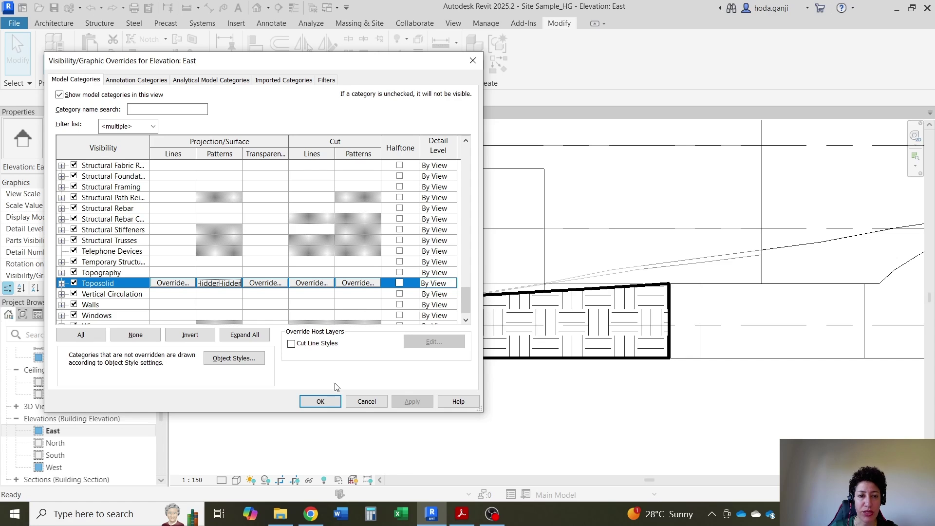
pyautogui.click(365, 397)
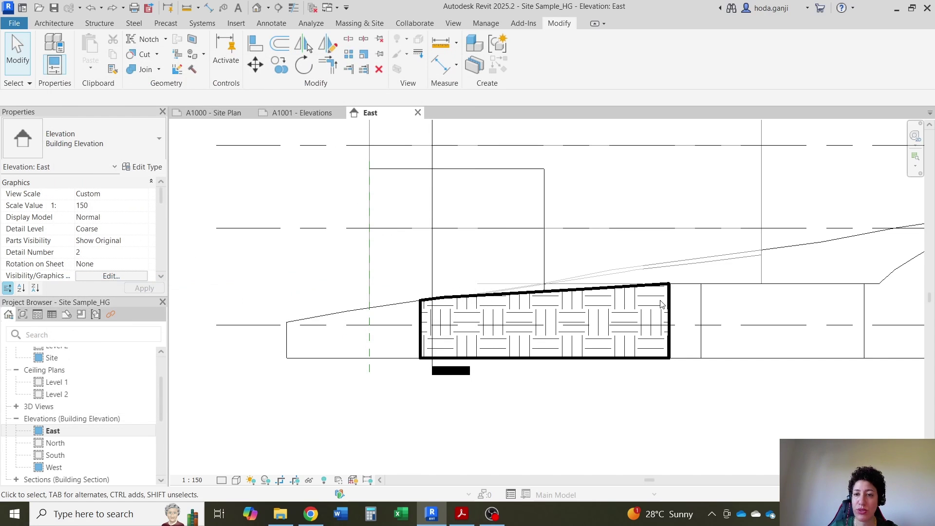
# Step: Override the selected toposolid's graphics by category in the East elevation, making the foreground and background cut patterns not visible
pyautogui.click(643, 291)
pyautogui.scroll(-2, 343, 401)
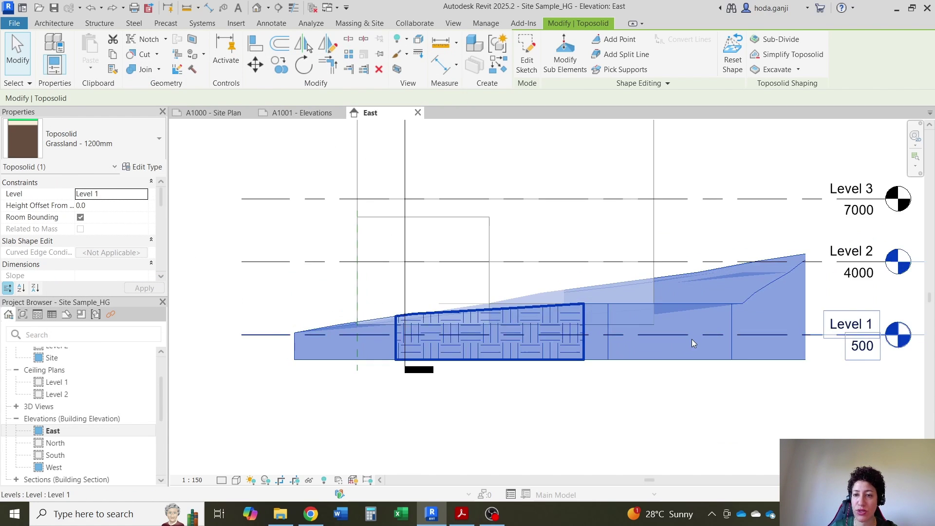
pyautogui.scroll(1, 689, 340)
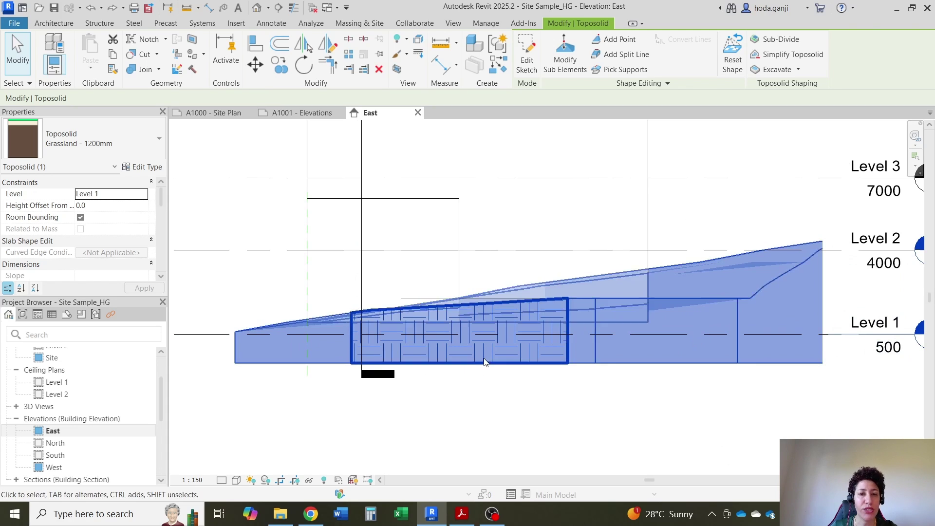
pyautogui.rightClick(505, 309)
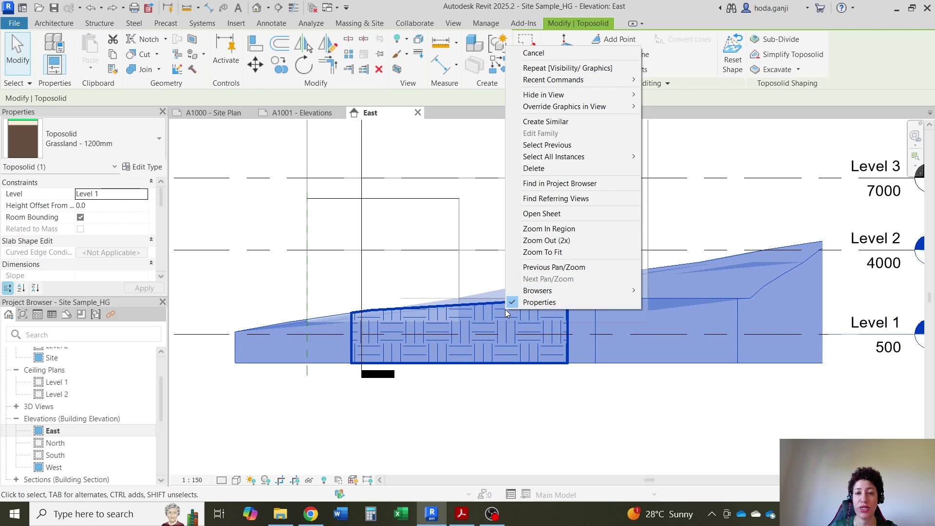
pyautogui.moveTo(624, 107)
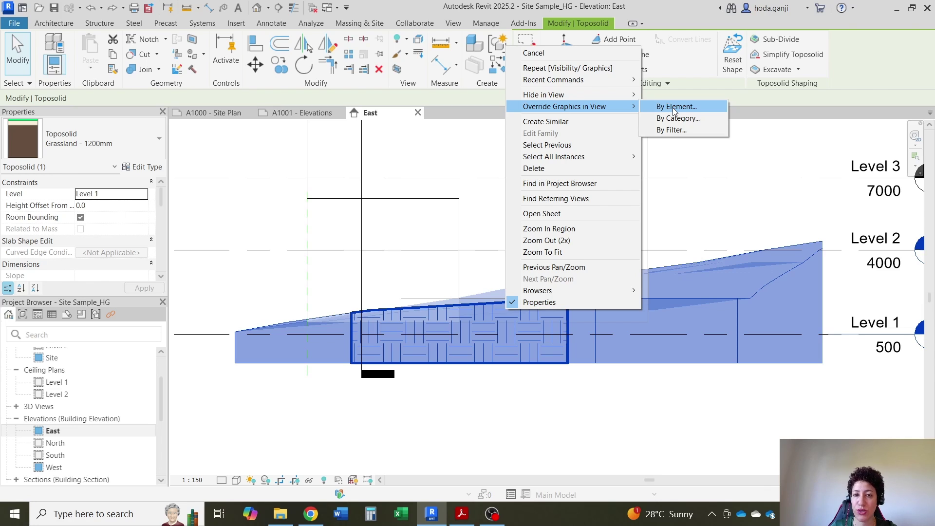
pyautogui.click(677, 119)
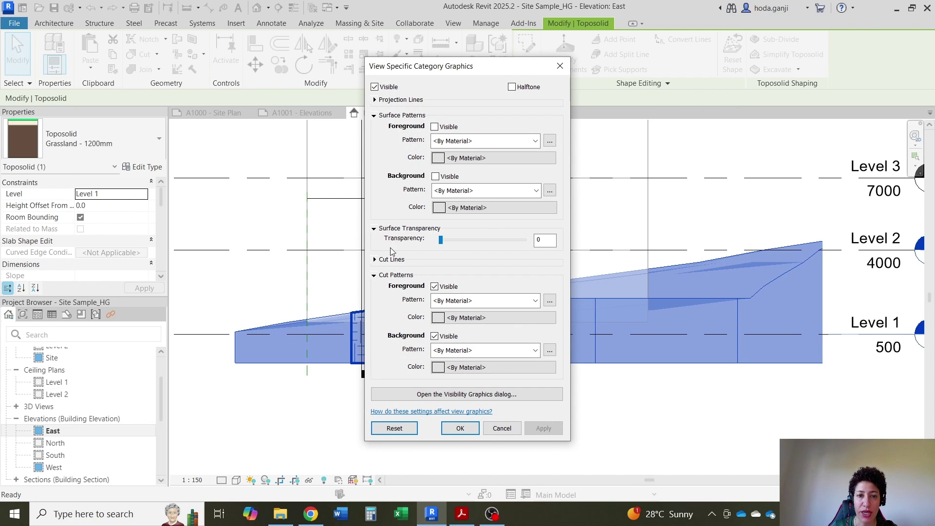
pyautogui.click(434, 286)
pyautogui.click(435, 335)
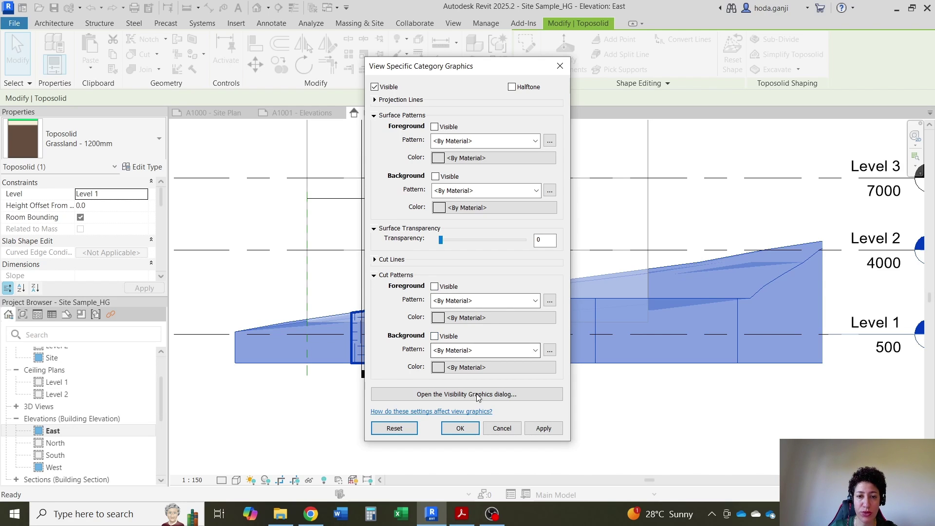
pyautogui.click(532, 431)
pyautogui.click(461, 432)
pyautogui.click(469, 442)
pyautogui.scroll(-10, 488, 328)
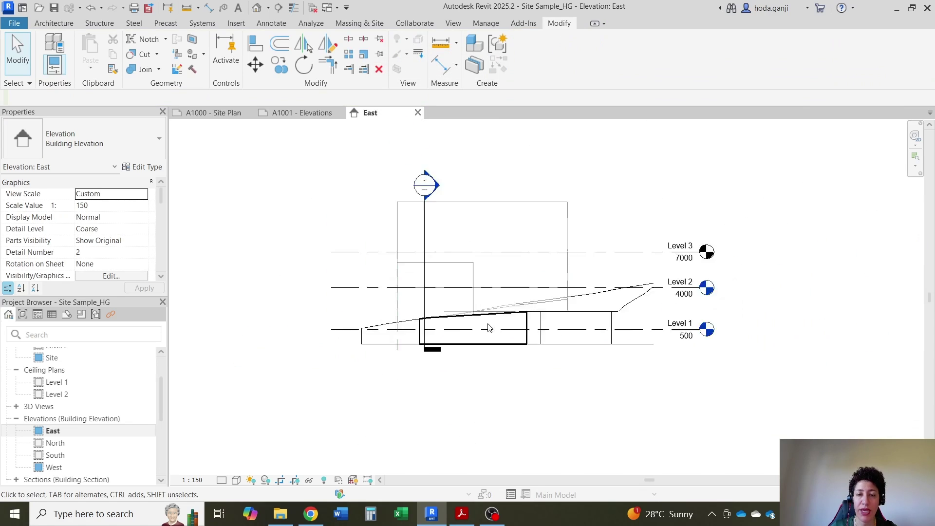
pyautogui.scroll(7, 552, 253)
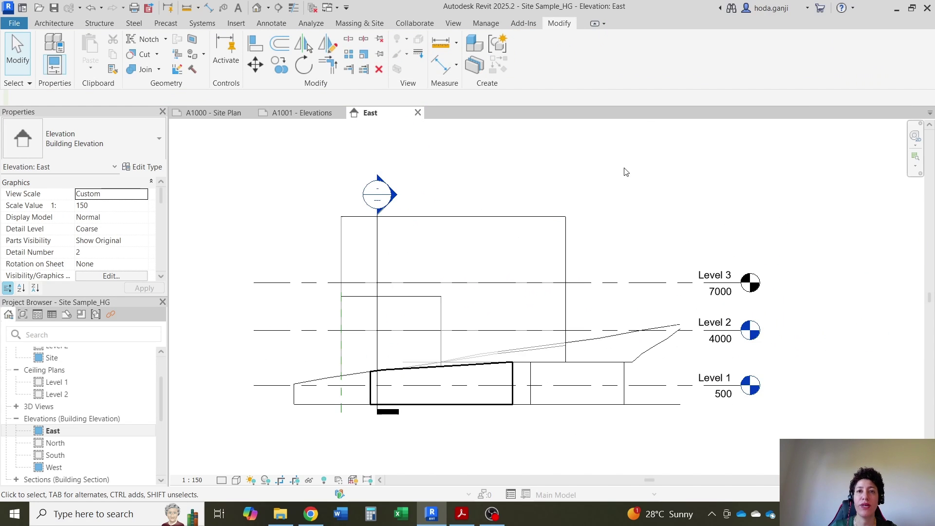